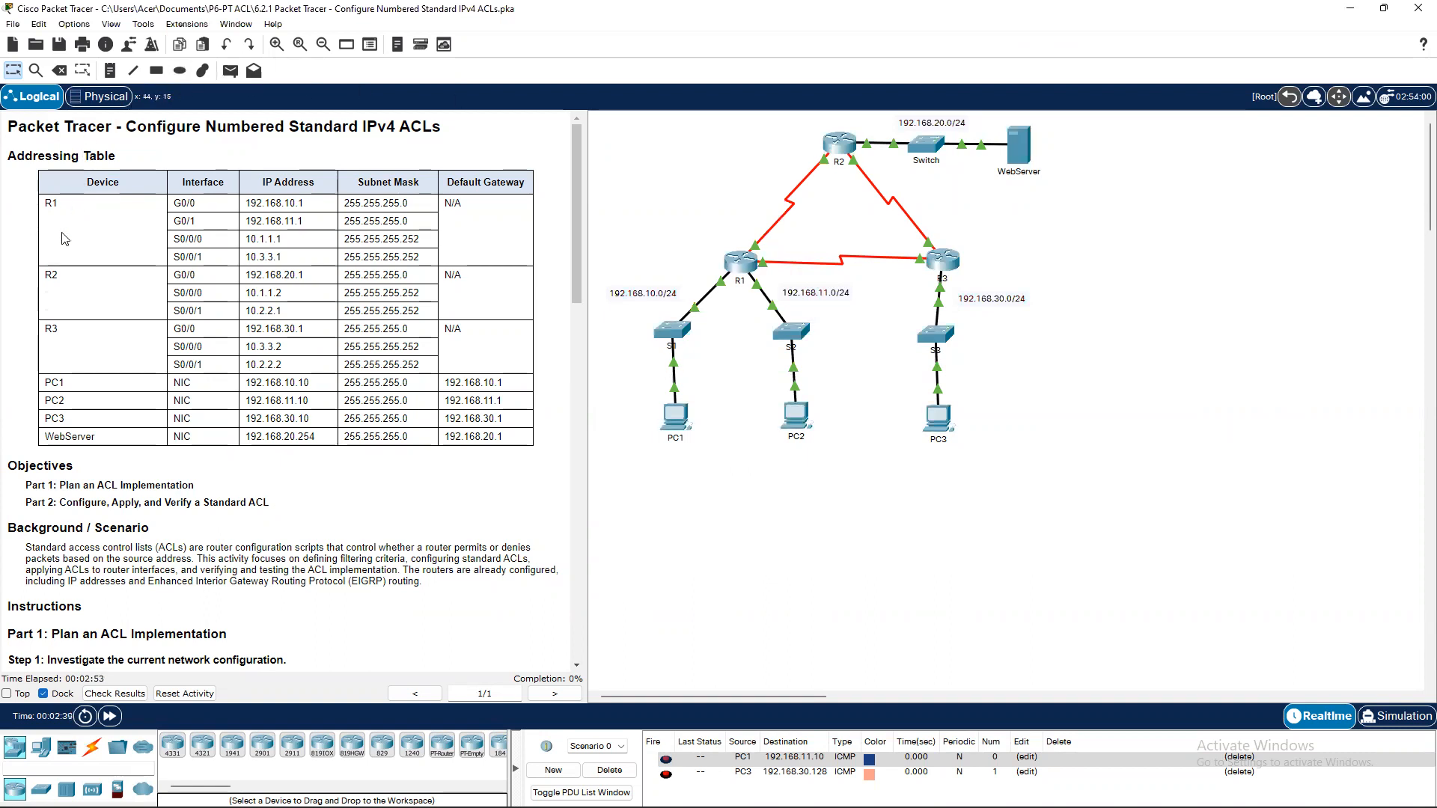
Ping PC2 at 192.168.11.10 from PC1's Command Prompt, fast-forwarding the simulation time along the way.
{"action": "scroll", "coordinate": [86, 547], "scroll_direction": "down", "scroll_amount": 2}
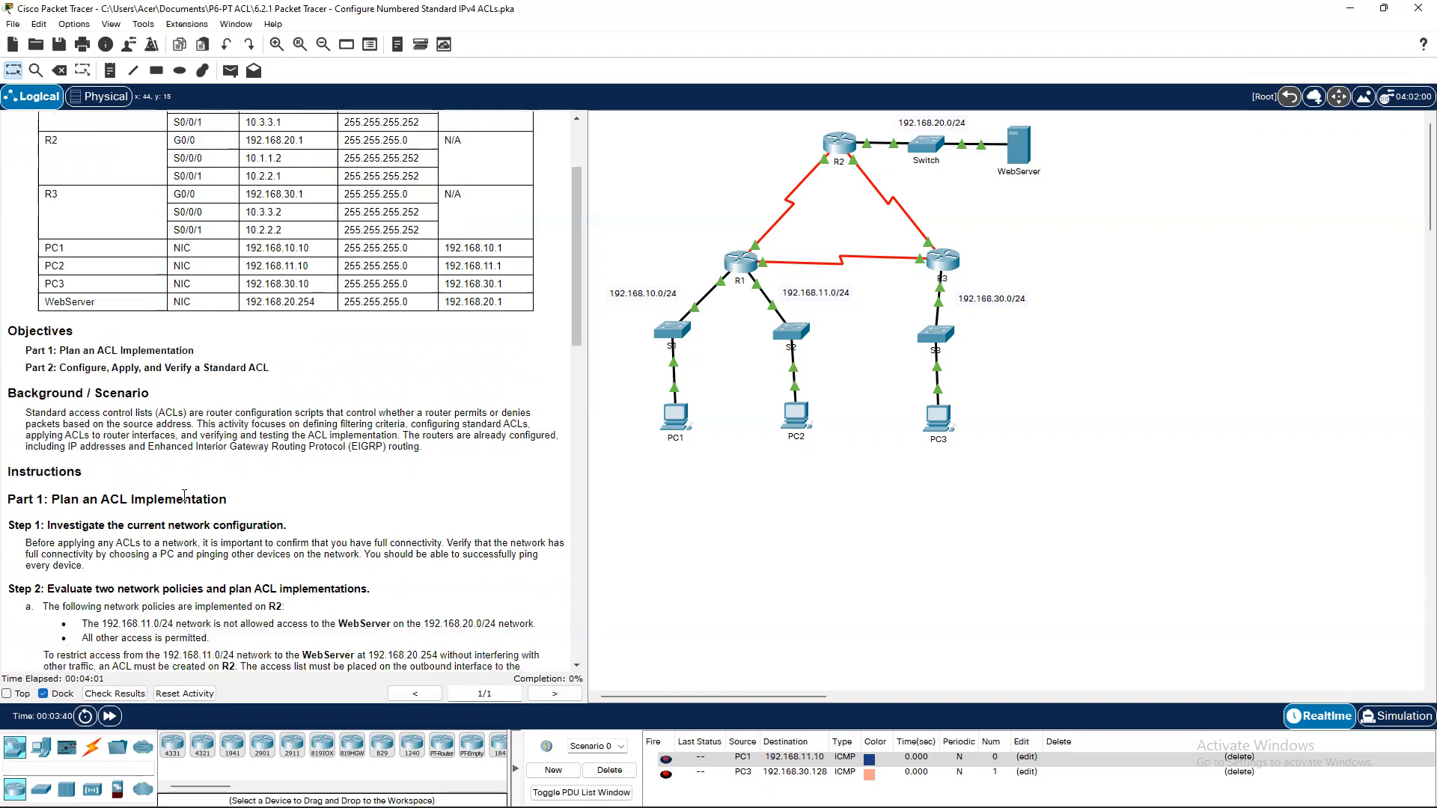
{"action": "scroll", "coordinate": [133, 549], "scroll_direction": "down", "scroll_amount": 3}
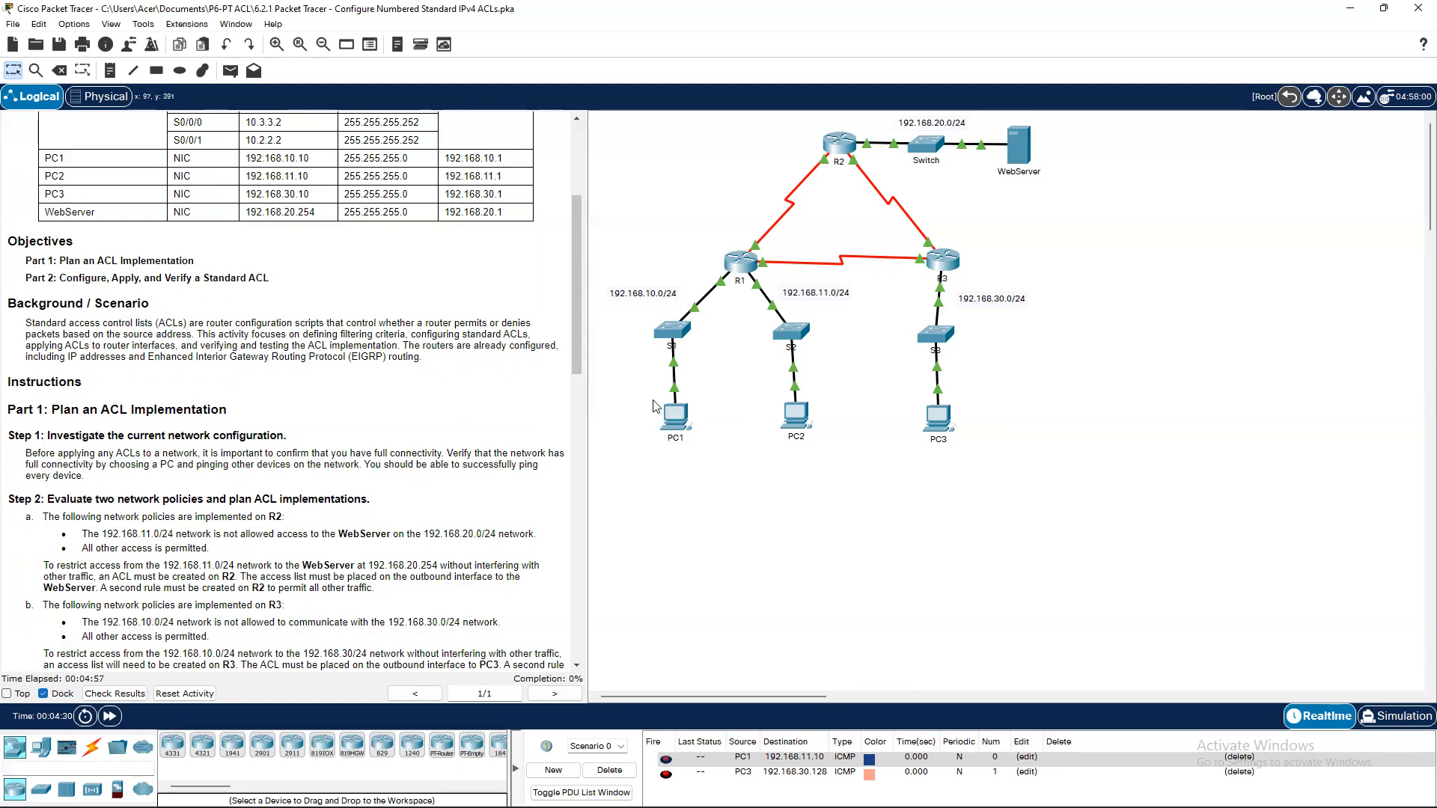
{"action": "left_click", "coordinate": [678, 413]}
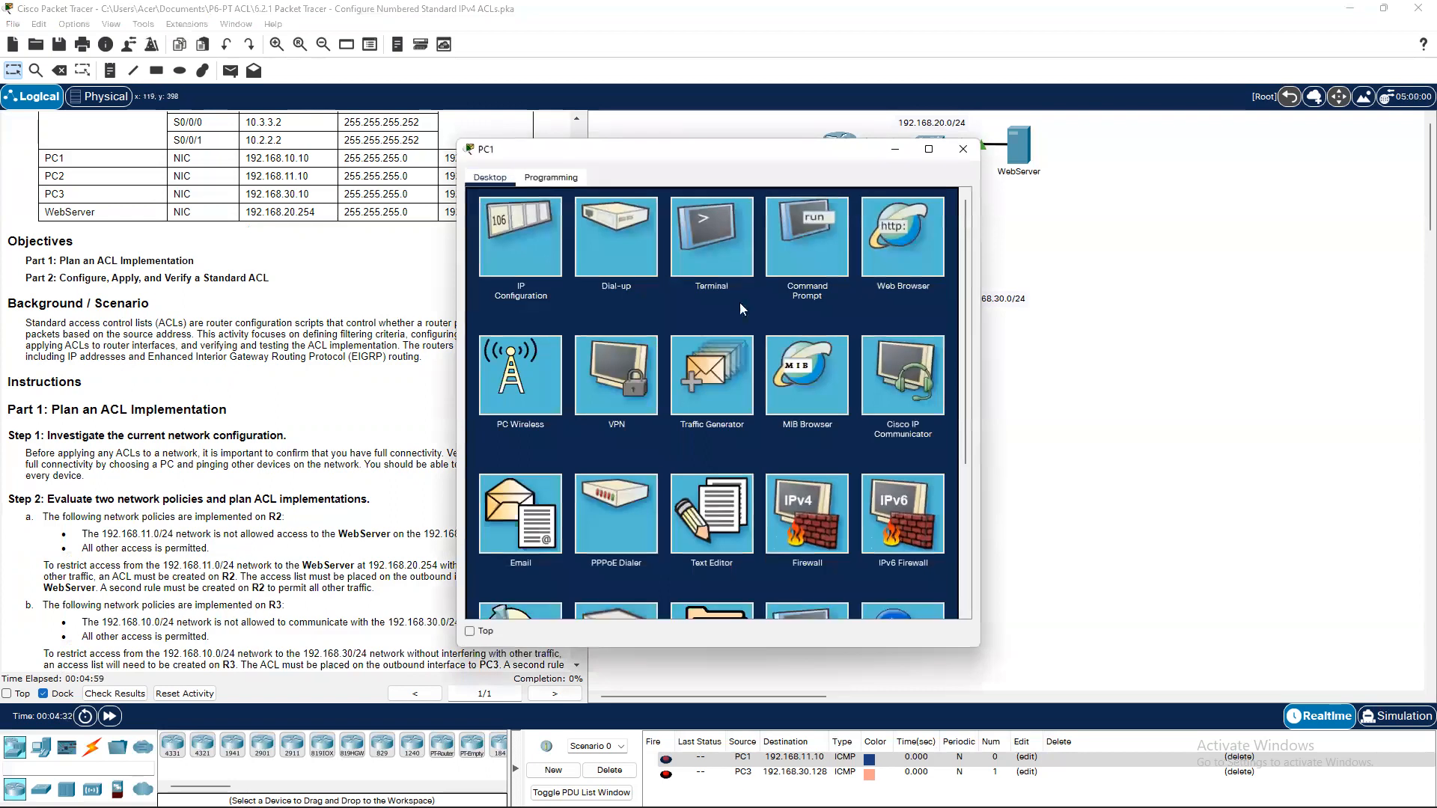
{"action": "left_click", "coordinate": [837, 259]}
{"action": "type", "text": "ping"}
{"action": "left_click_drag", "start_coordinate": [801, 154], "coordinate": [1077, 172]}
{"action": "scroll", "coordinate": [480, 380], "scroll_direction": "up", "scroll_amount": 5}
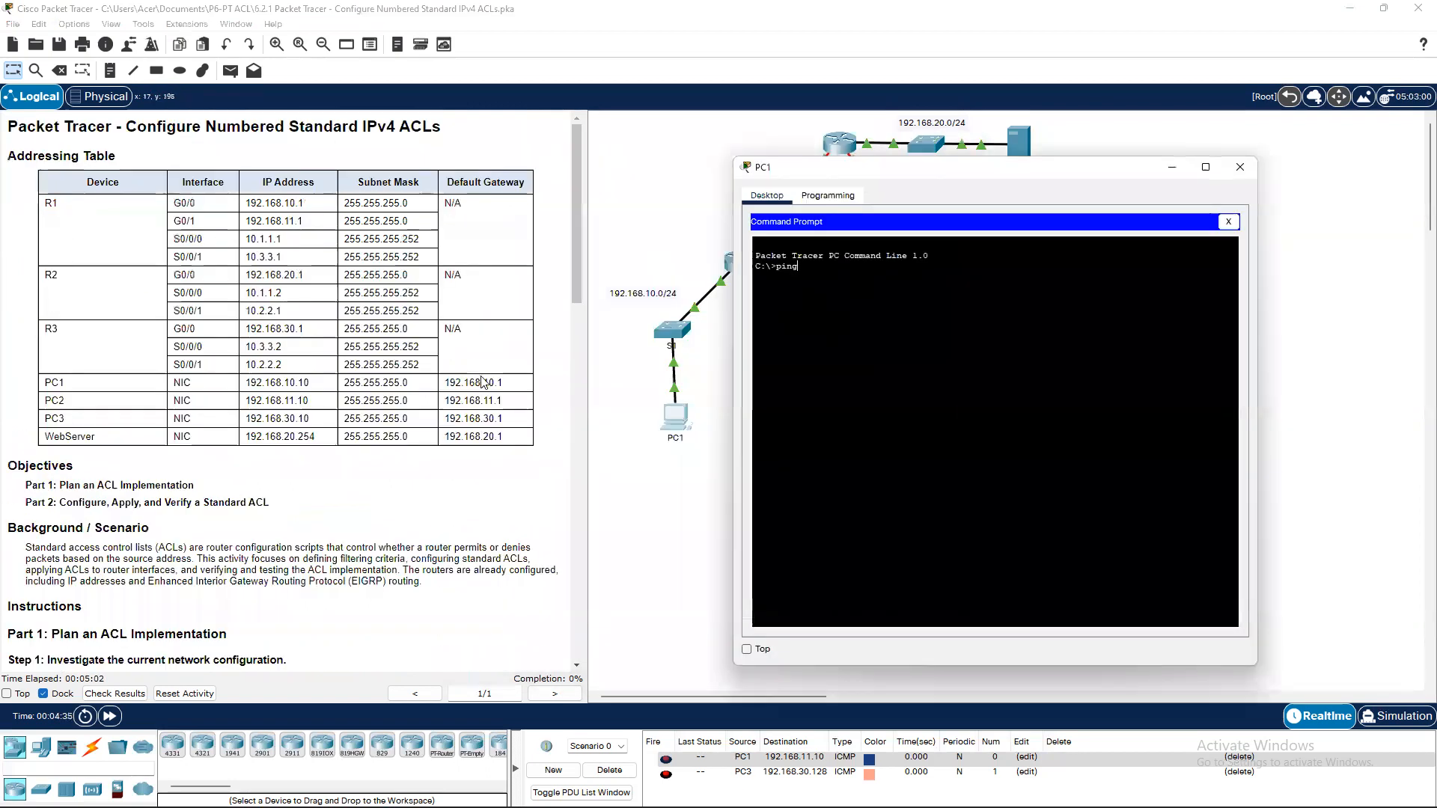
{"action": "left_click", "coordinate": [109, 718]}
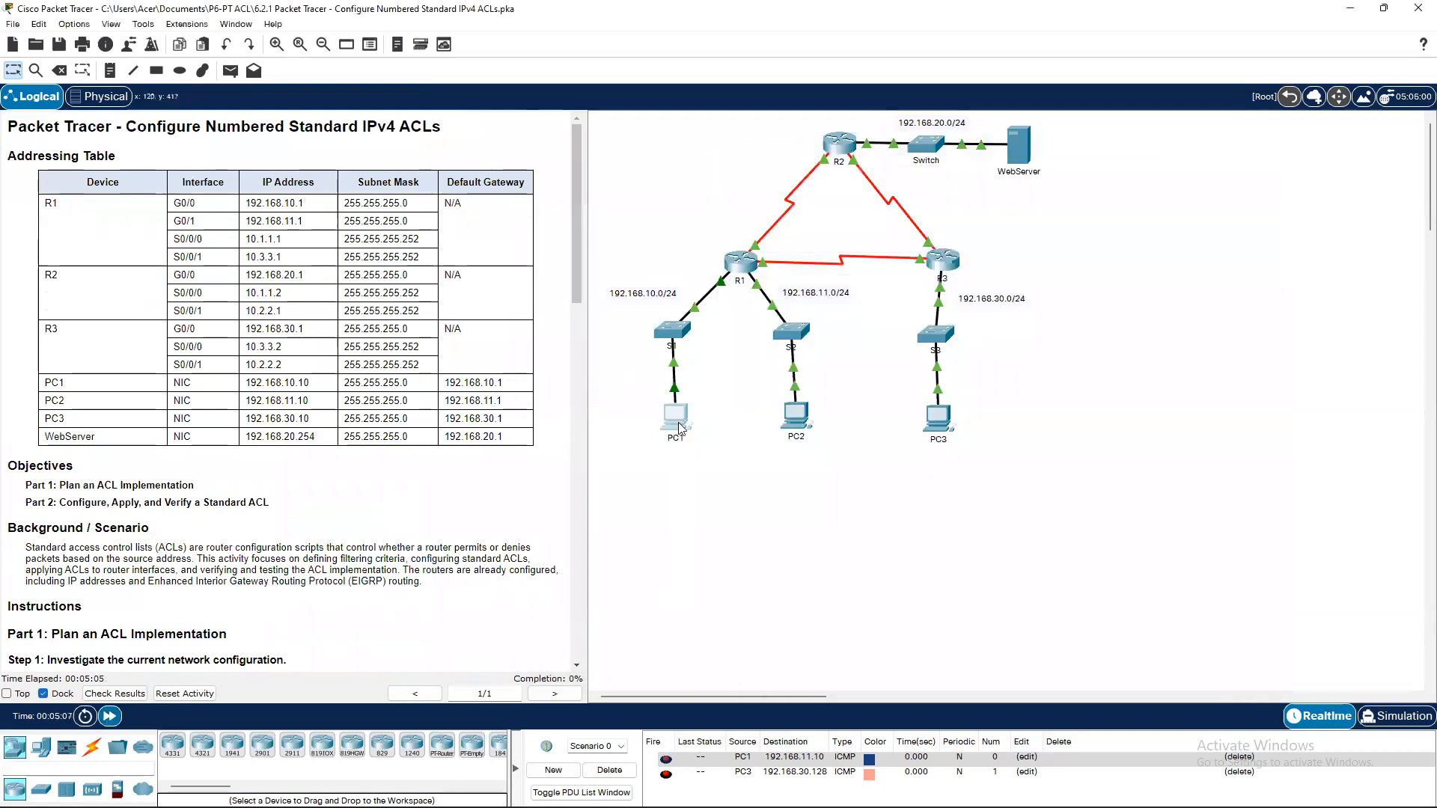
{"action": "left_click", "coordinate": [678, 419]}
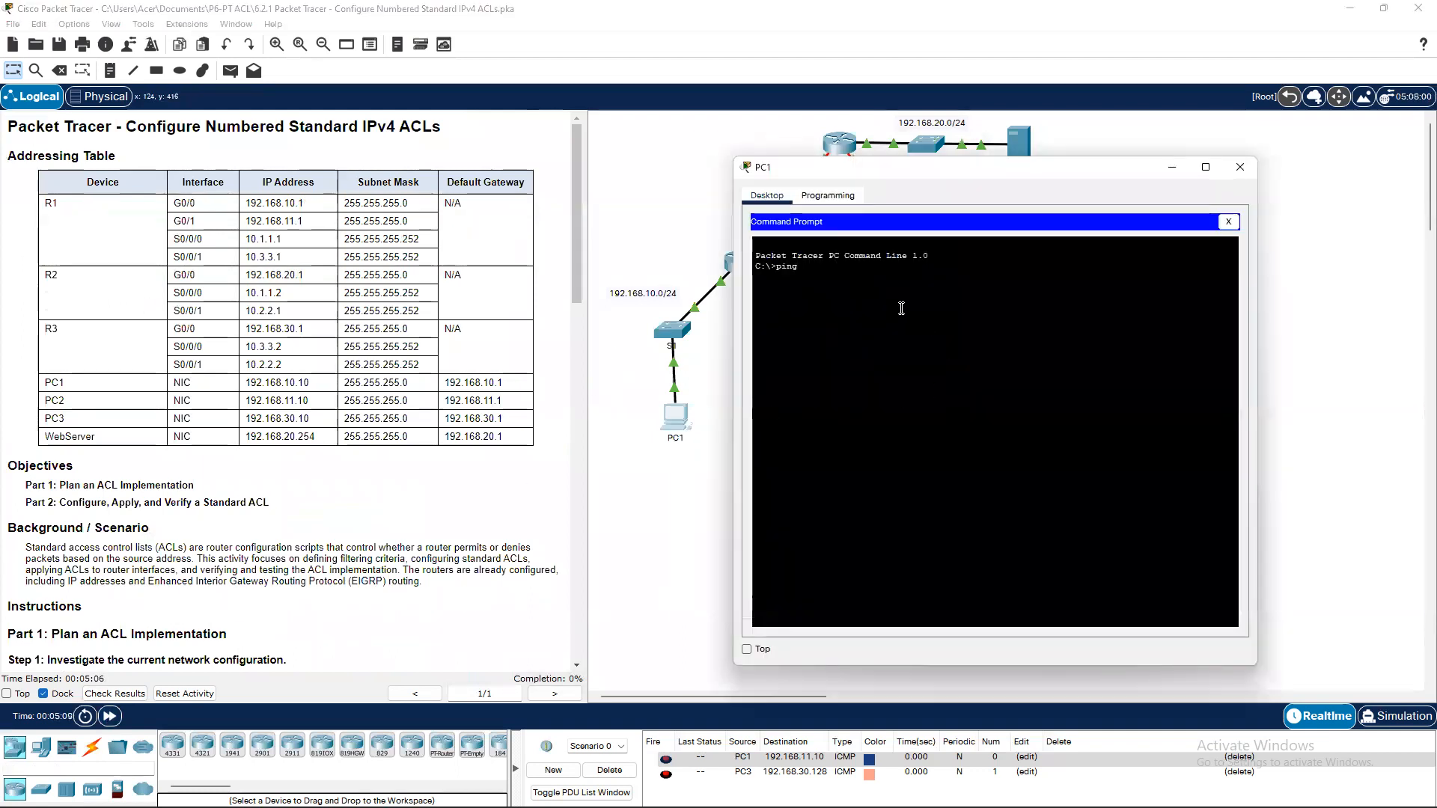
{"action": "type", "text": "192.168.11.10"}
{"action": "key", "text": "Return"}
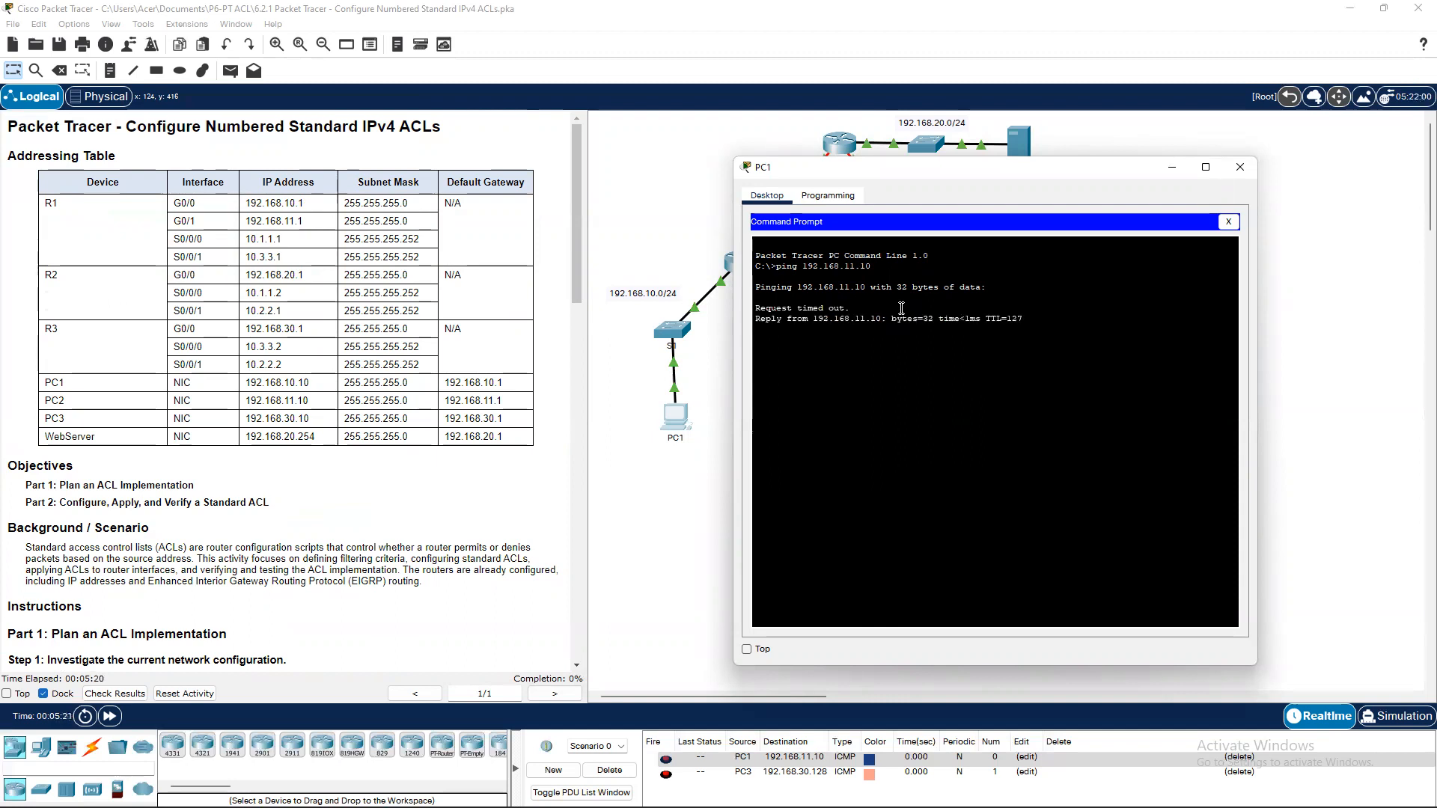
Repeat the ping to 192.168.11.10 from PC1, then minimize the PC1 window.
{"action": "key", "text": "Up"}
{"action": "key", "text": "Return"}
{"action": "left_click", "coordinate": [1169, 170]}
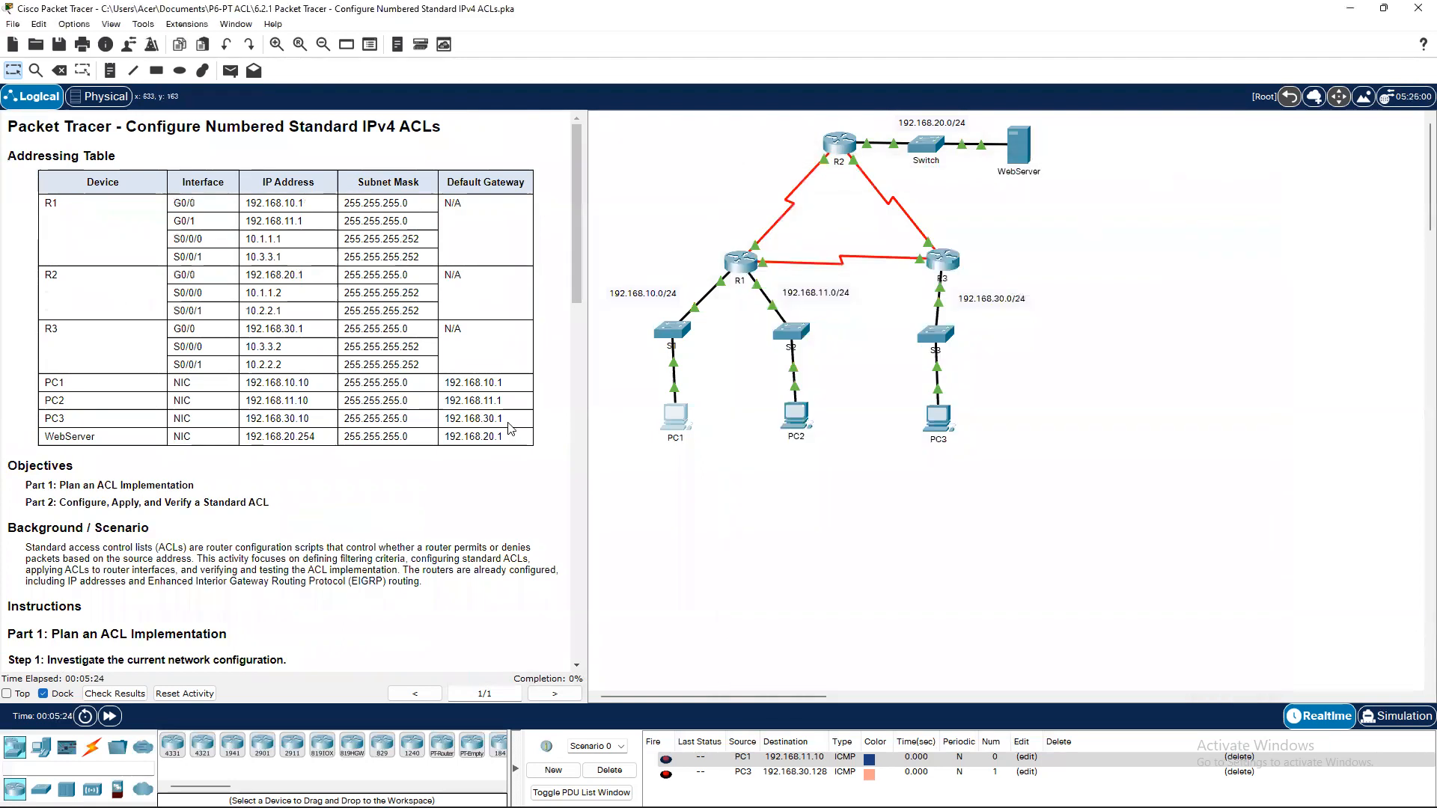
Review the R2 policy for the 192.168.11.0/24 network's WebServer access in the instructions and compare it with the addressing table.
{"action": "scroll", "coordinate": [133, 563], "scroll_direction": "down", "scroll_amount": 3}
{"action": "scroll", "coordinate": [79, 396], "scroll_direction": "down", "scroll_amount": 1}
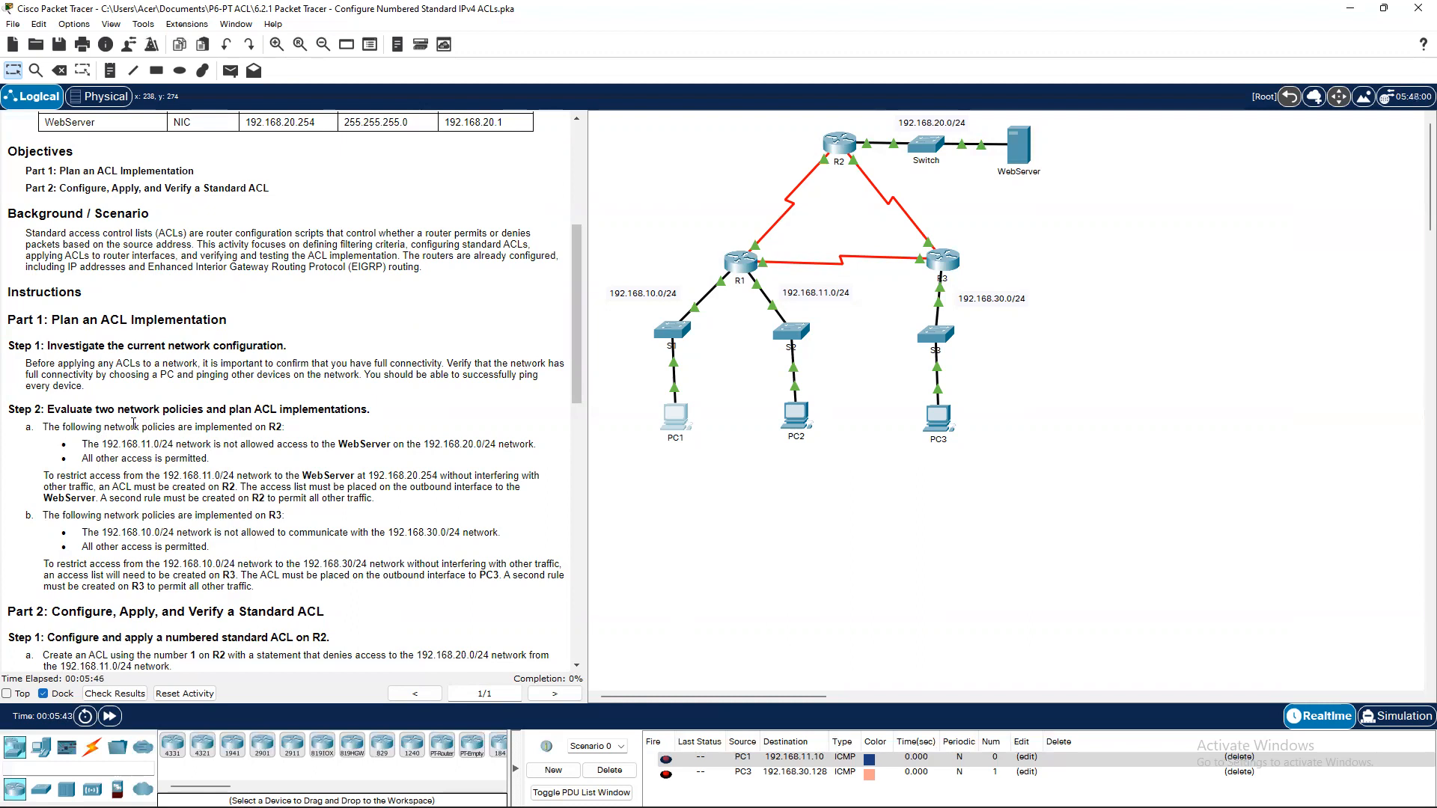
{"action": "scroll", "coordinate": [112, 442], "scroll_direction": "up", "scroll_amount": 5}
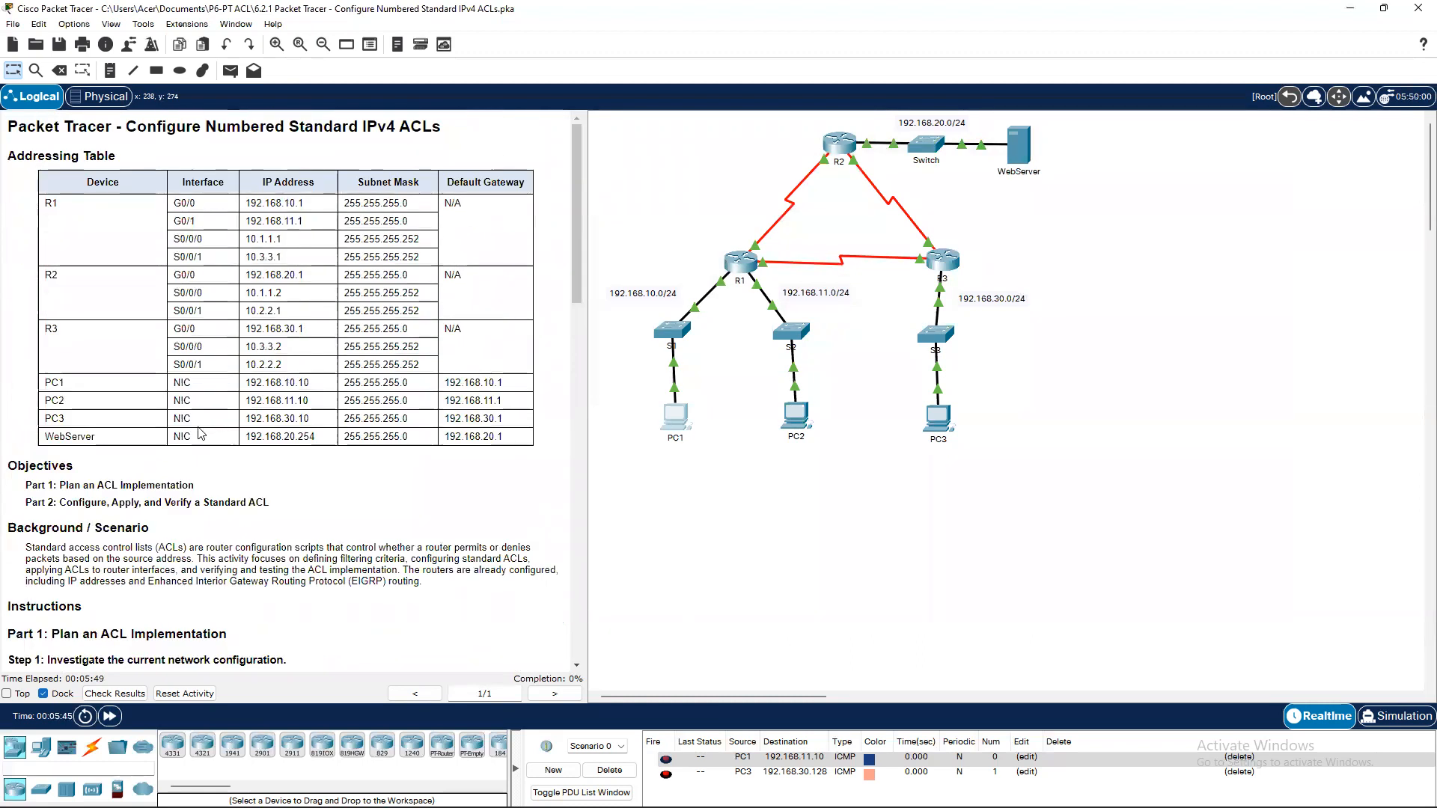
{"action": "scroll", "coordinate": [296, 456], "scroll_direction": "down", "scroll_amount": 6}
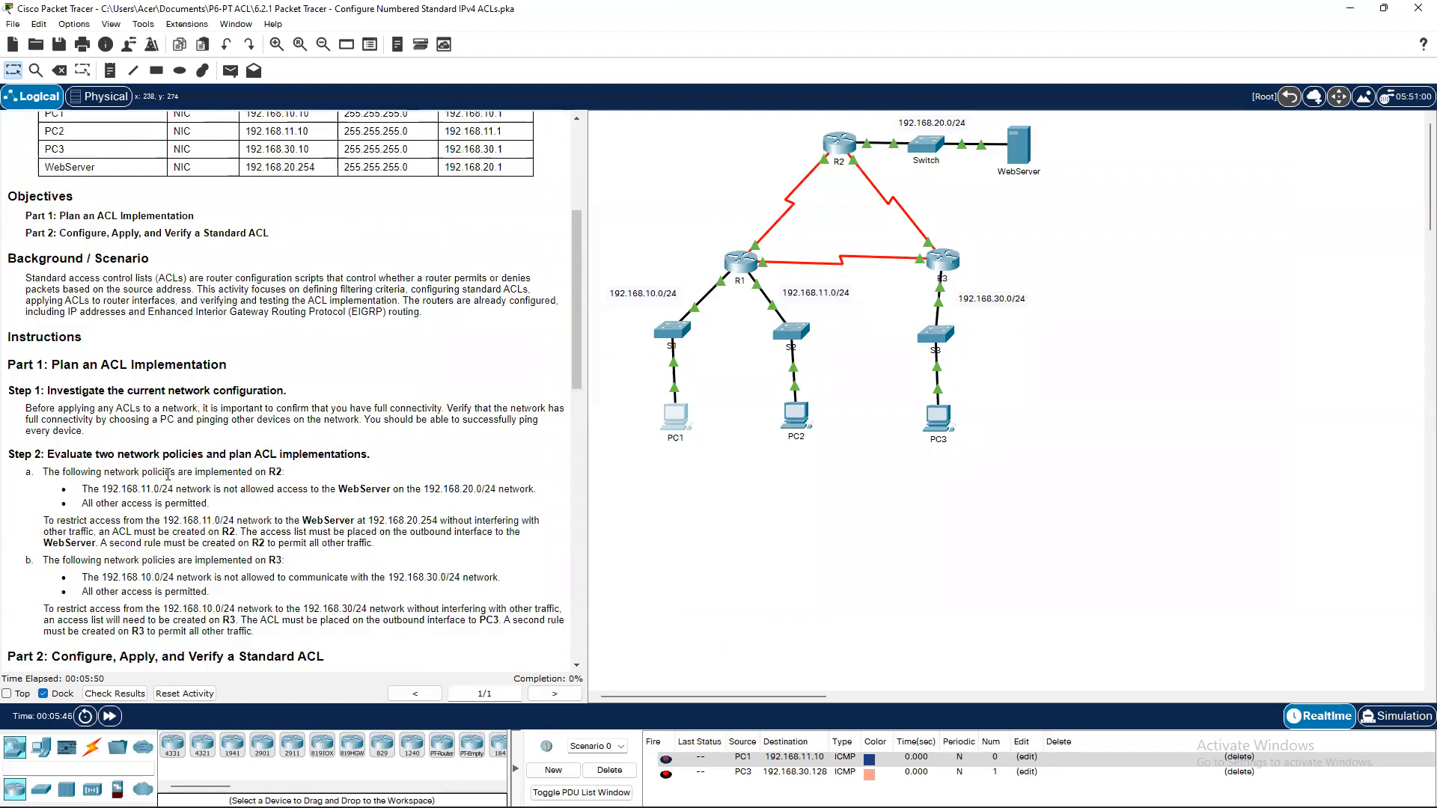
{"action": "scroll", "coordinate": [299, 432], "scroll_direction": "up", "scroll_amount": 5}
{"action": "scroll", "coordinate": [316, 397], "scroll_direction": "down", "scroll_amount": 3}
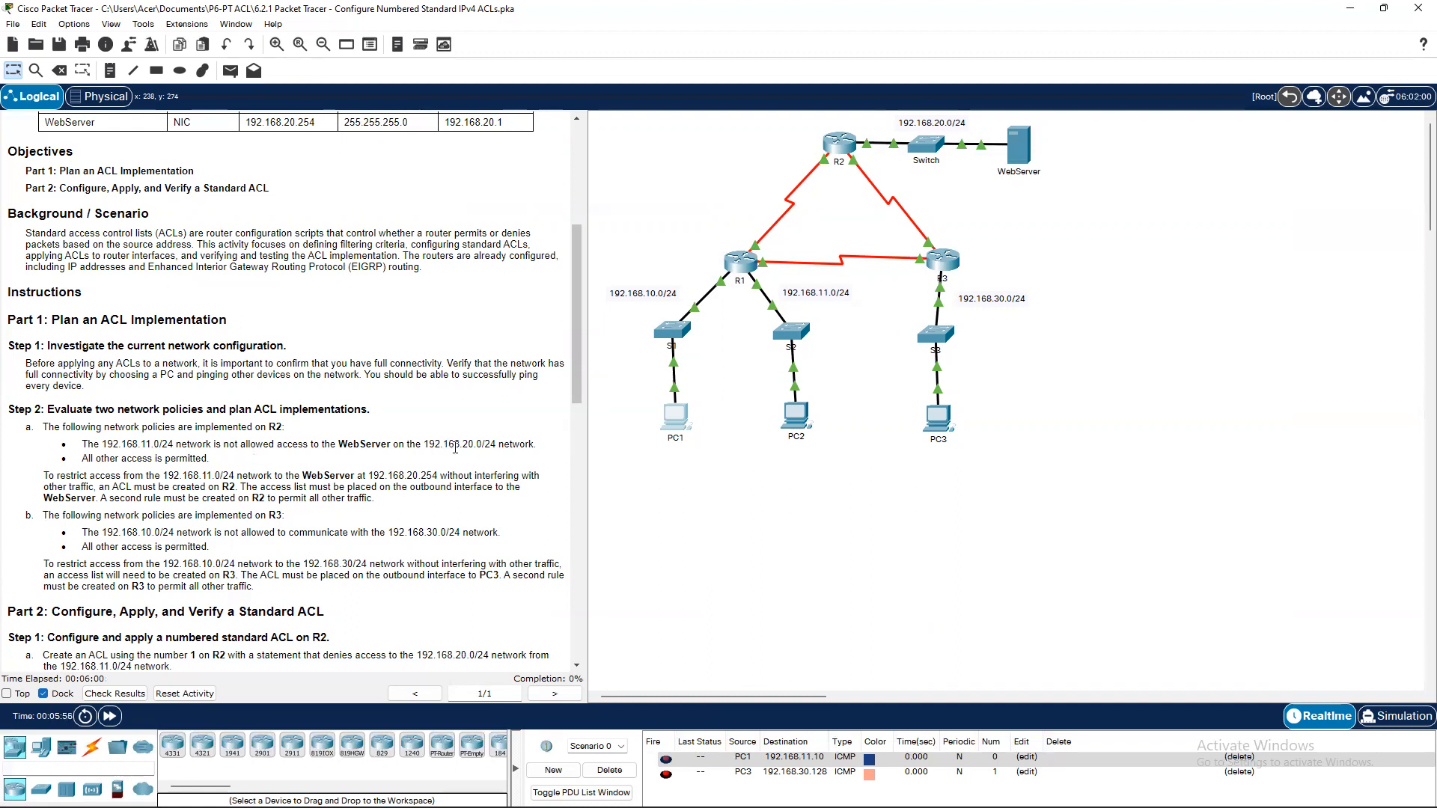
{"action": "left_click_drag", "start_coordinate": [429, 444], "coordinate": [481, 466]}
{"action": "left_click", "coordinate": [335, 486]}
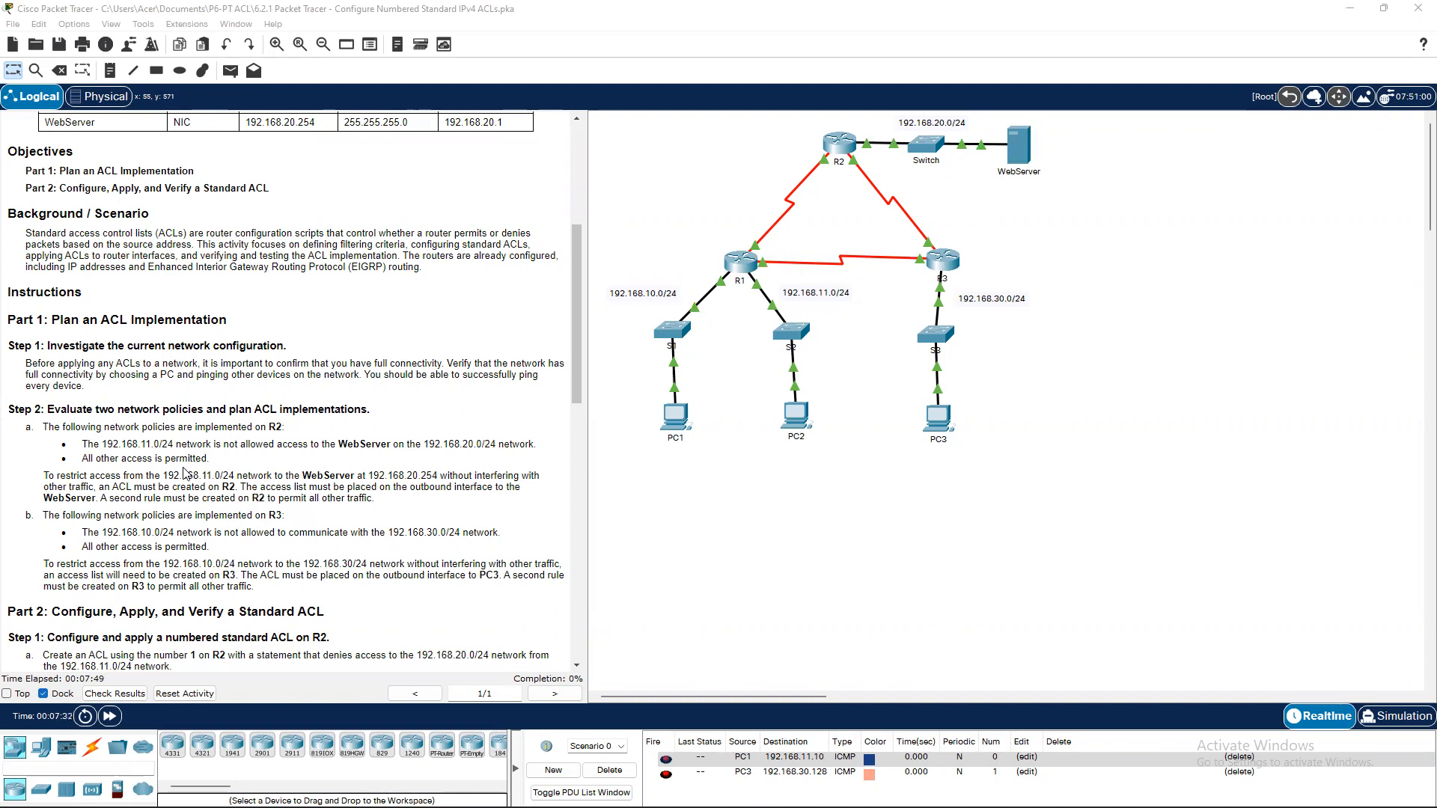
Review the R3 policy between the 192.168.10.0/24 and 192.168.30.0/24 networks and check the addresses it refers to.
{"action": "scroll", "coordinate": [179, 471], "scroll_direction": "down", "scroll_amount": 3}
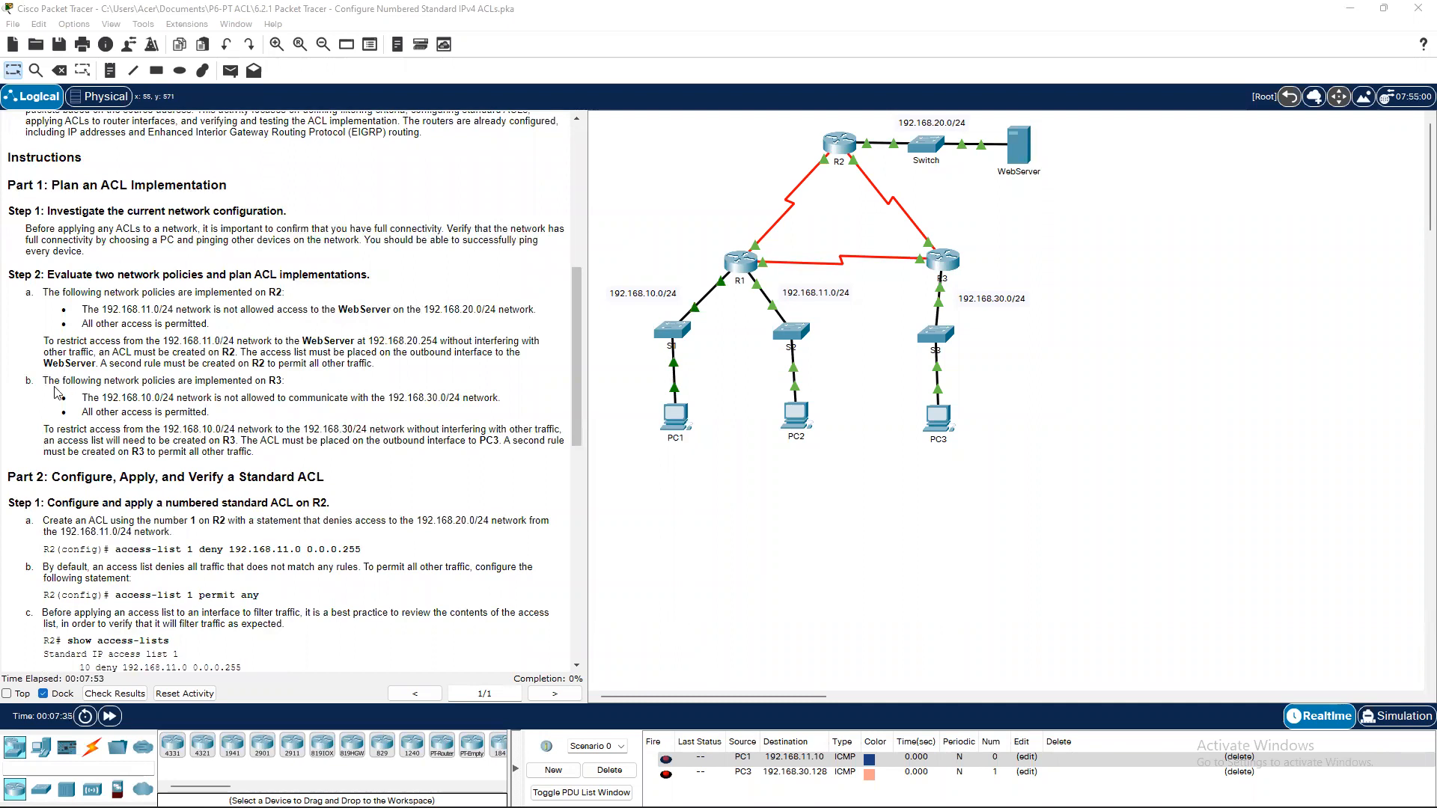
{"action": "left_click_drag", "start_coordinate": [290, 385], "coordinate": [106, 387]}
{"action": "left_click", "coordinate": [119, 387]}
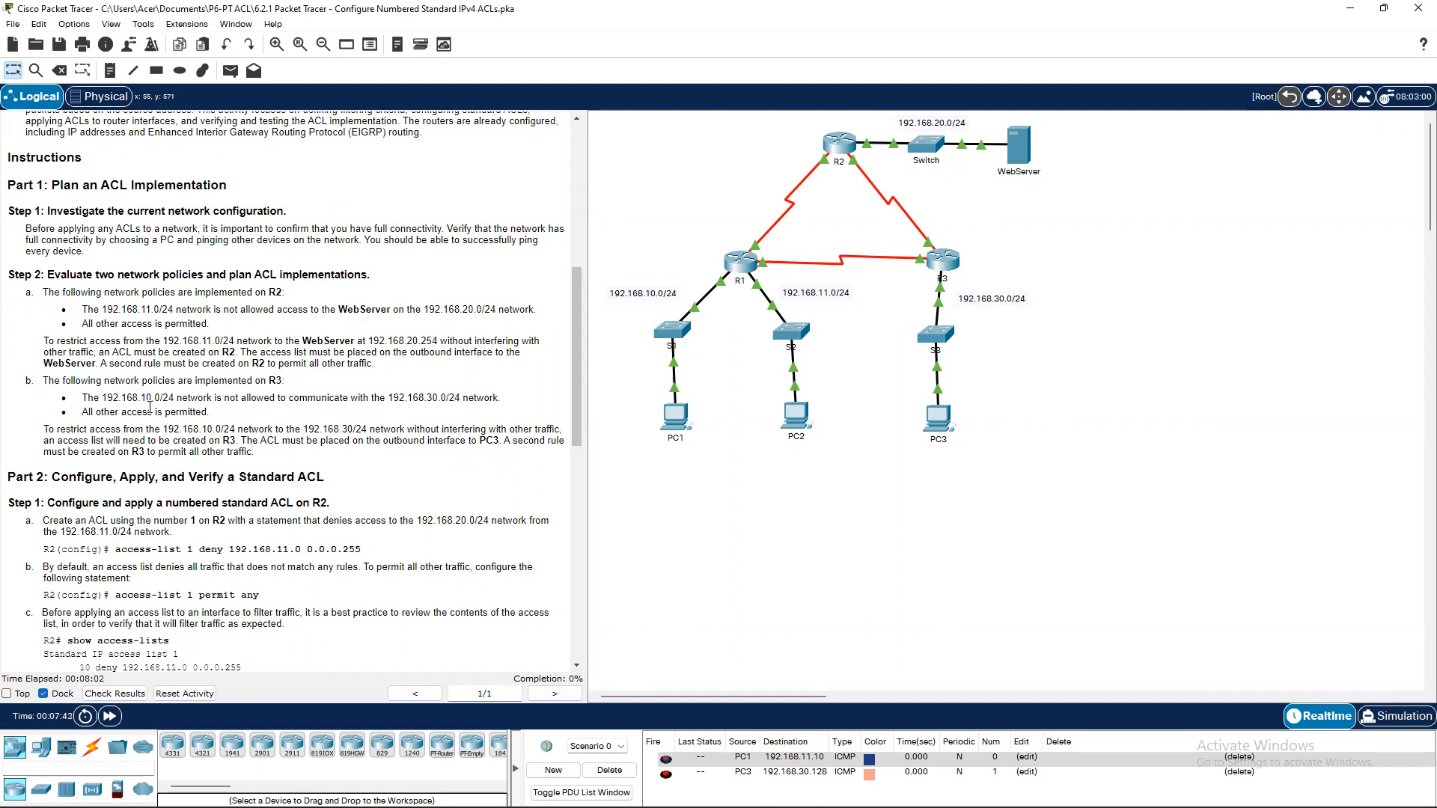
{"action": "scroll", "coordinate": [274, 419], "scroll_direction": "up", "scroll_amount": 1}
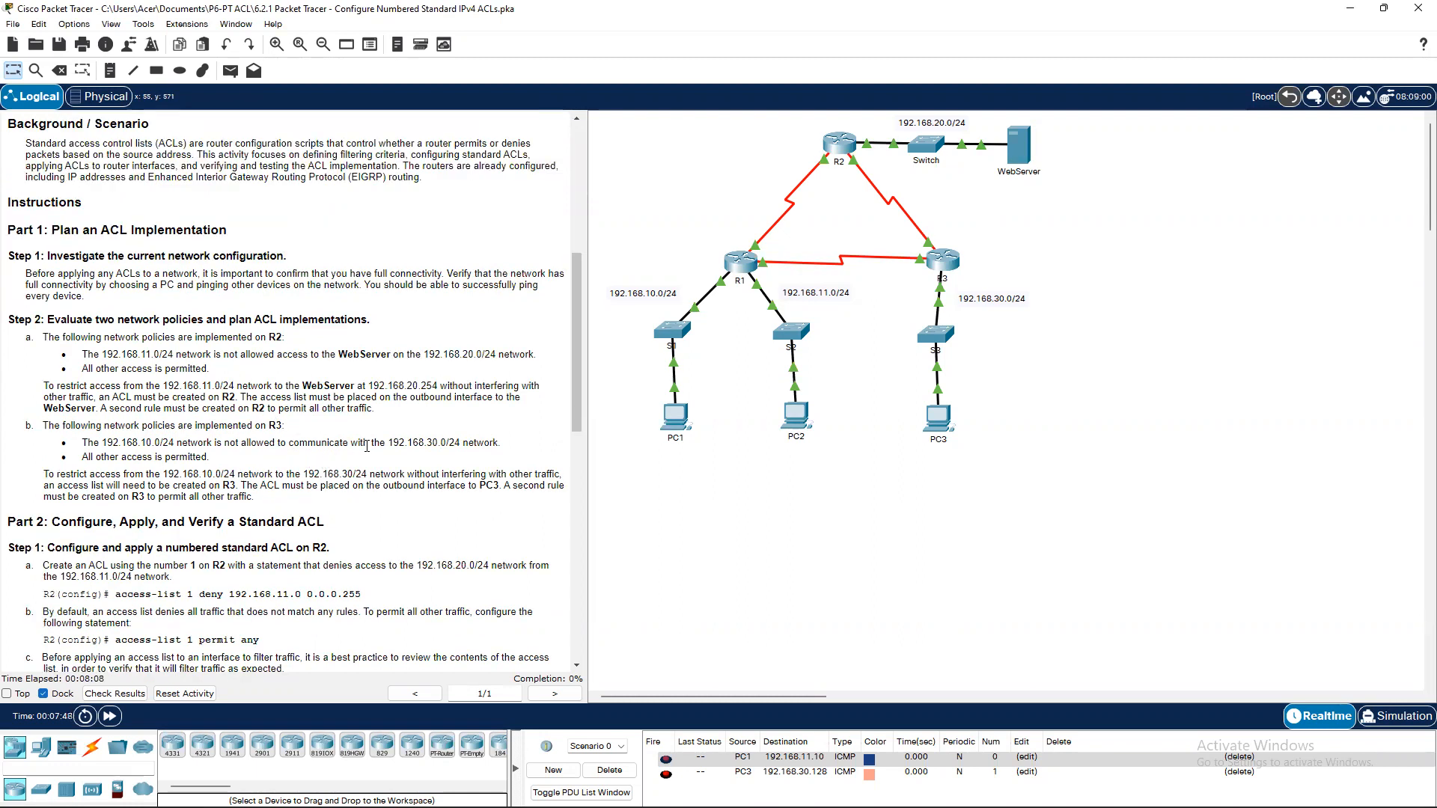
{"action": "scroll", "coordinate": [443, 445], "scroll_direction": "up", "scroll_amount": 3}
{"action": "scroll", "coordinate": [449, 602], "scroll_direction": "up", "scroll_amount": 1}
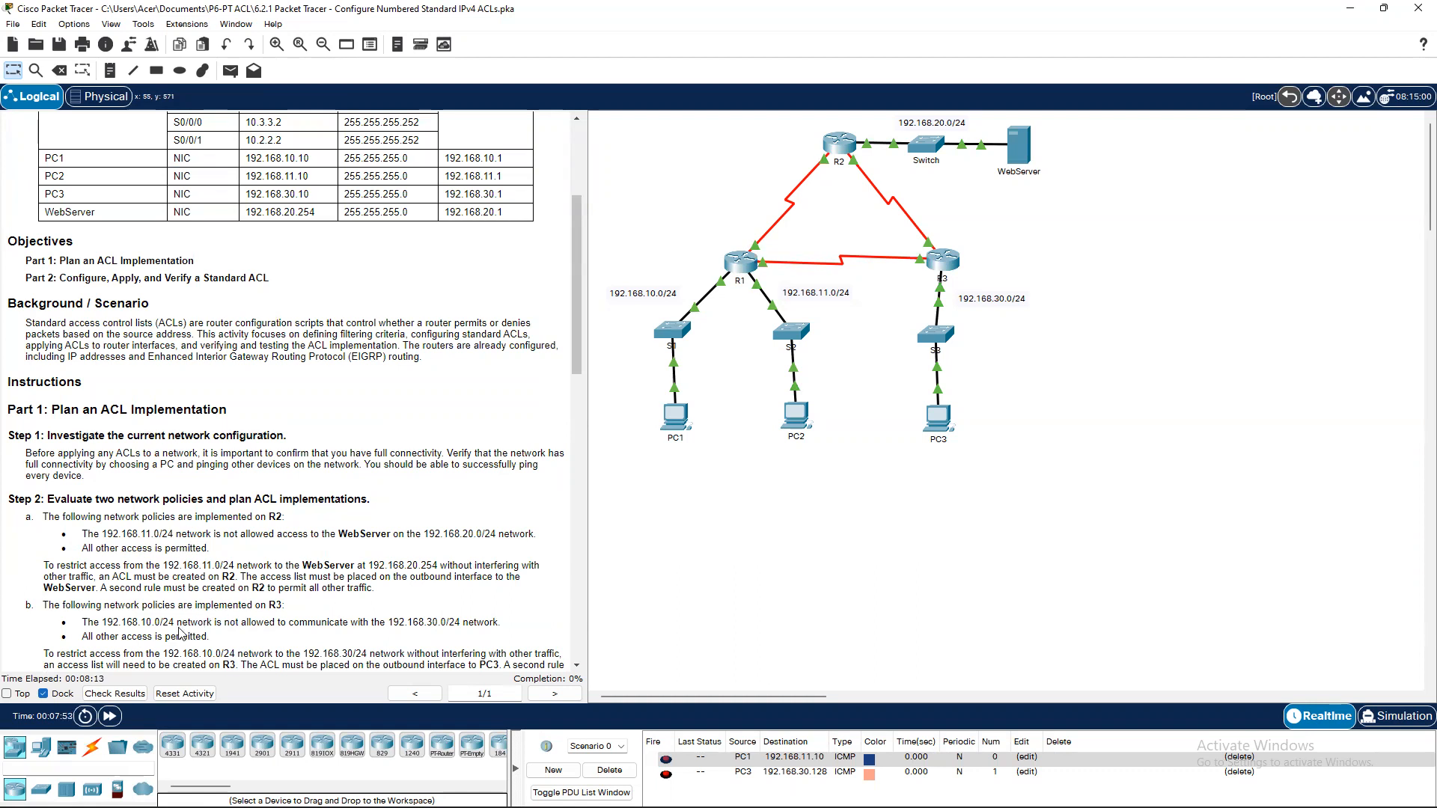
{"action": "scroll", "coordinate": [342, 479], "scroll_direction": "up", "scroll_amount": 1}
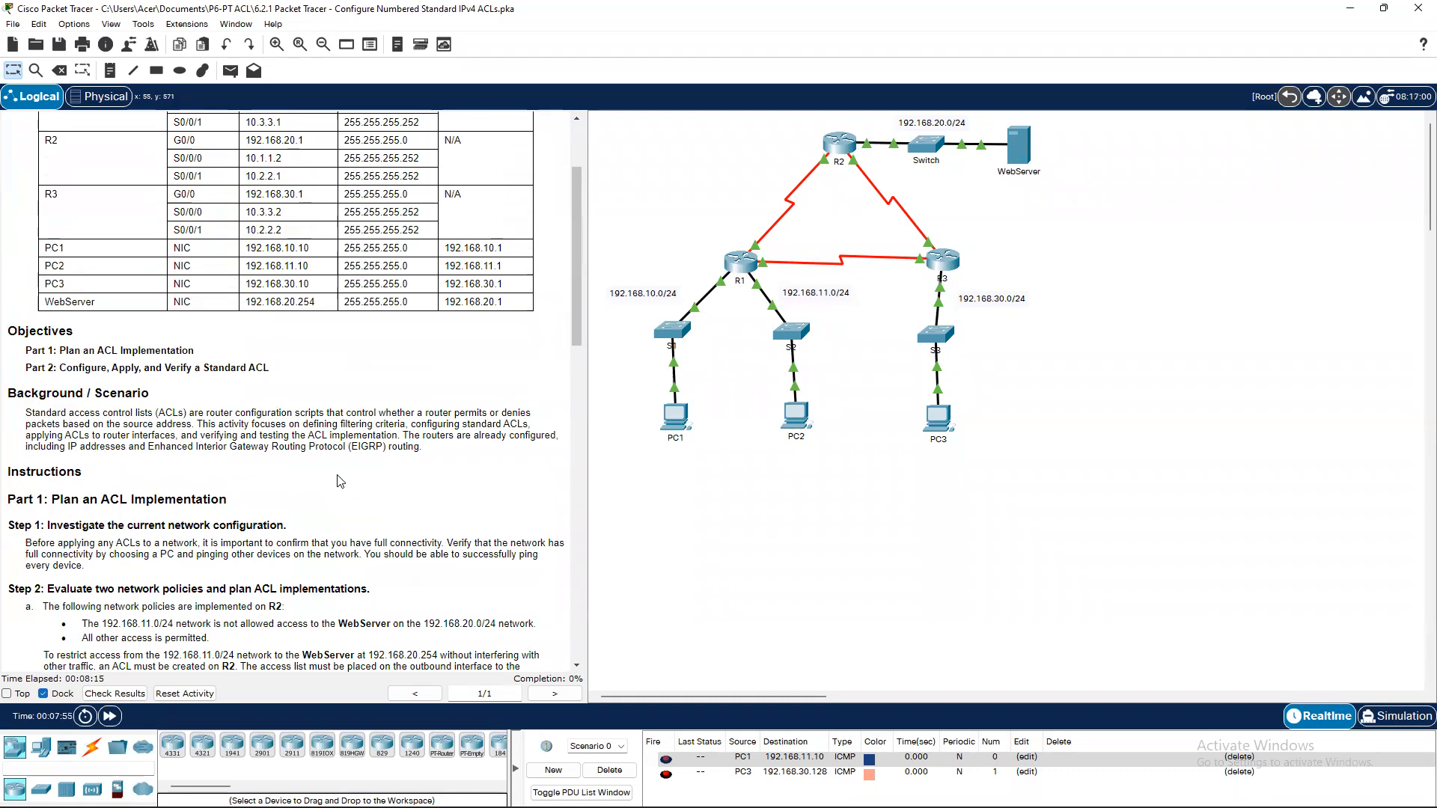
{"action": "scroll", "coordinate": [243, 530], "scroll_direction": "down", "scroll_amount": 3}
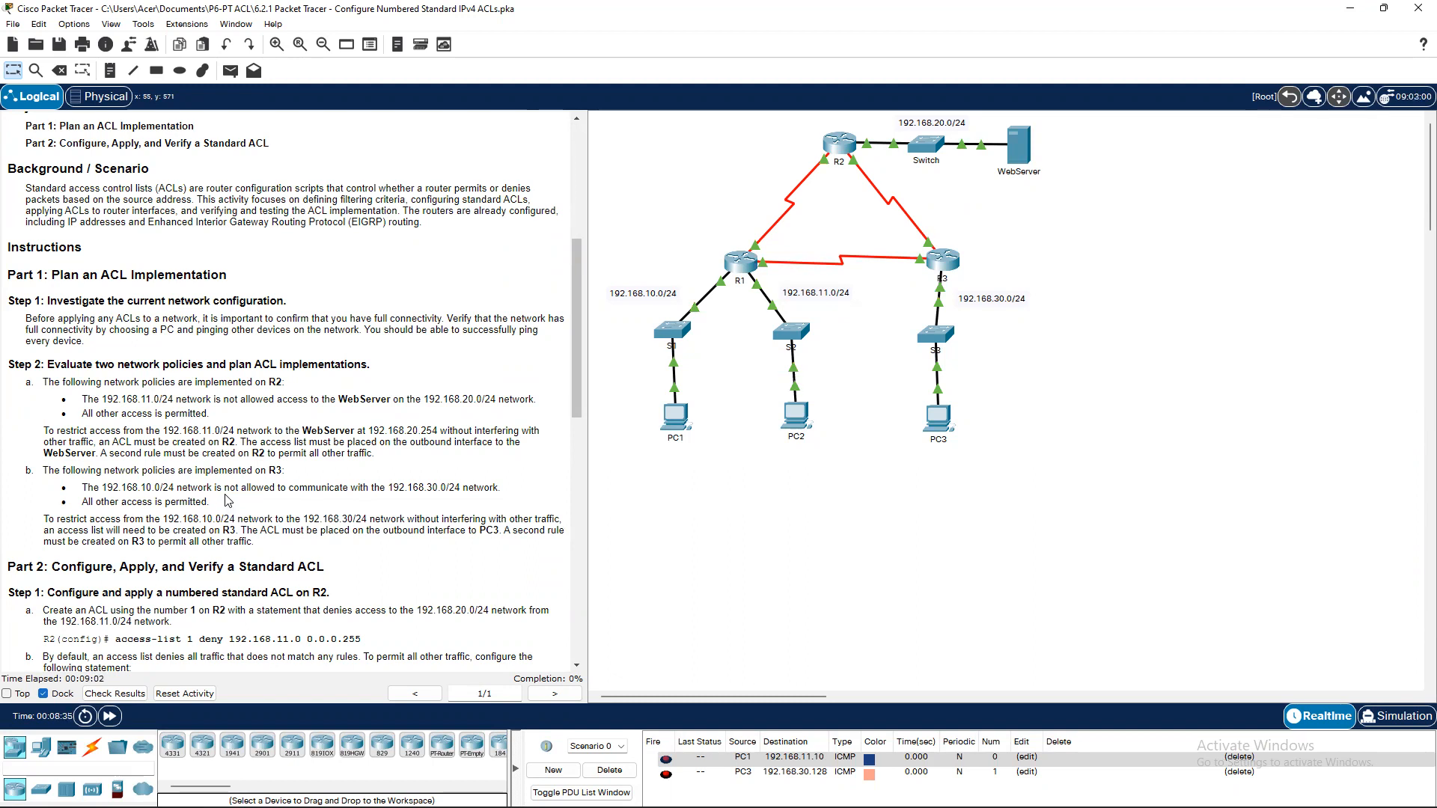
Open router R2's command line and enter global configuration mode with ena and conf t.
{"action": "scroll", "coordinate": [169, 507], "scroll_direction": "down", "scroll_amount": 4}
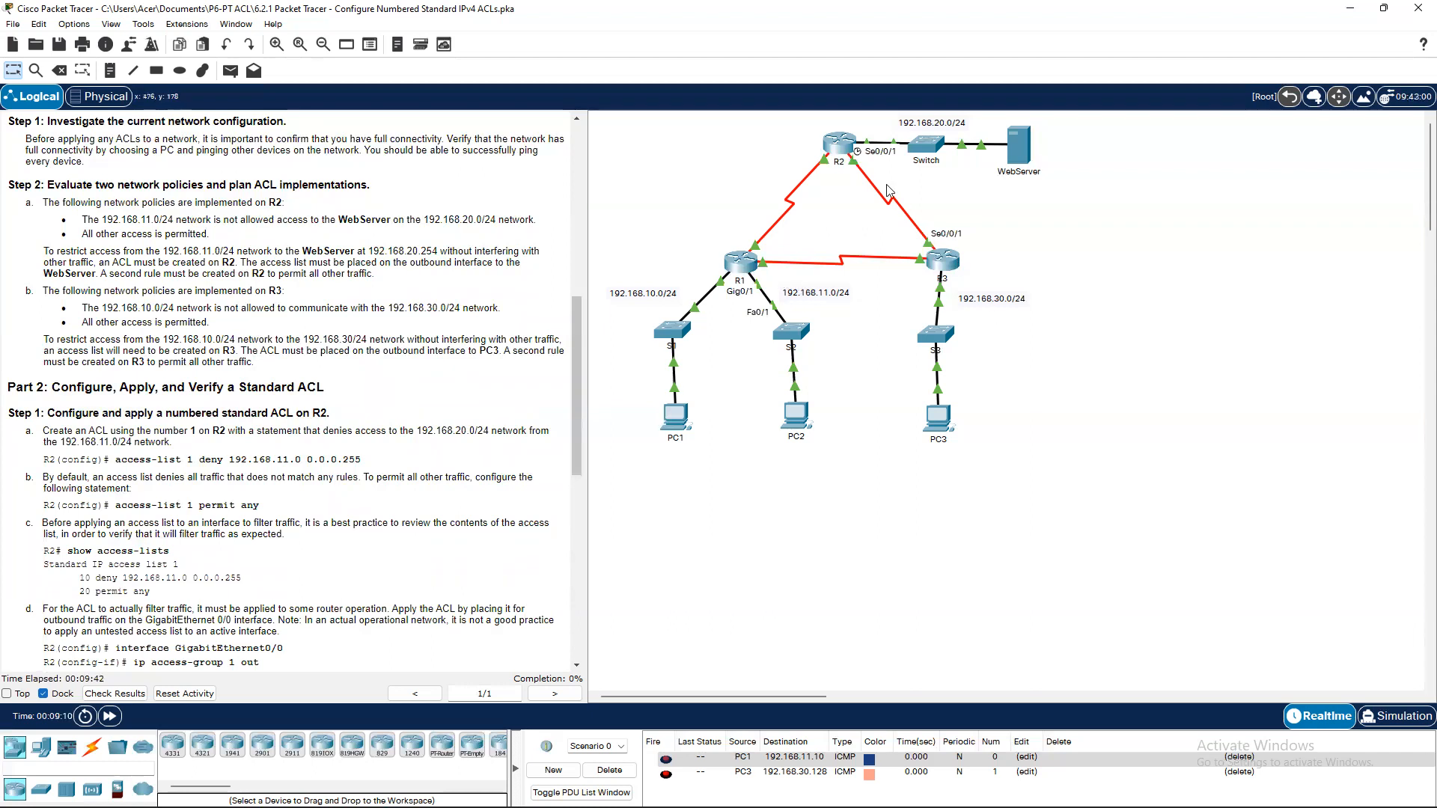
{"action": "left_click", "coordinate": [839, 144]}
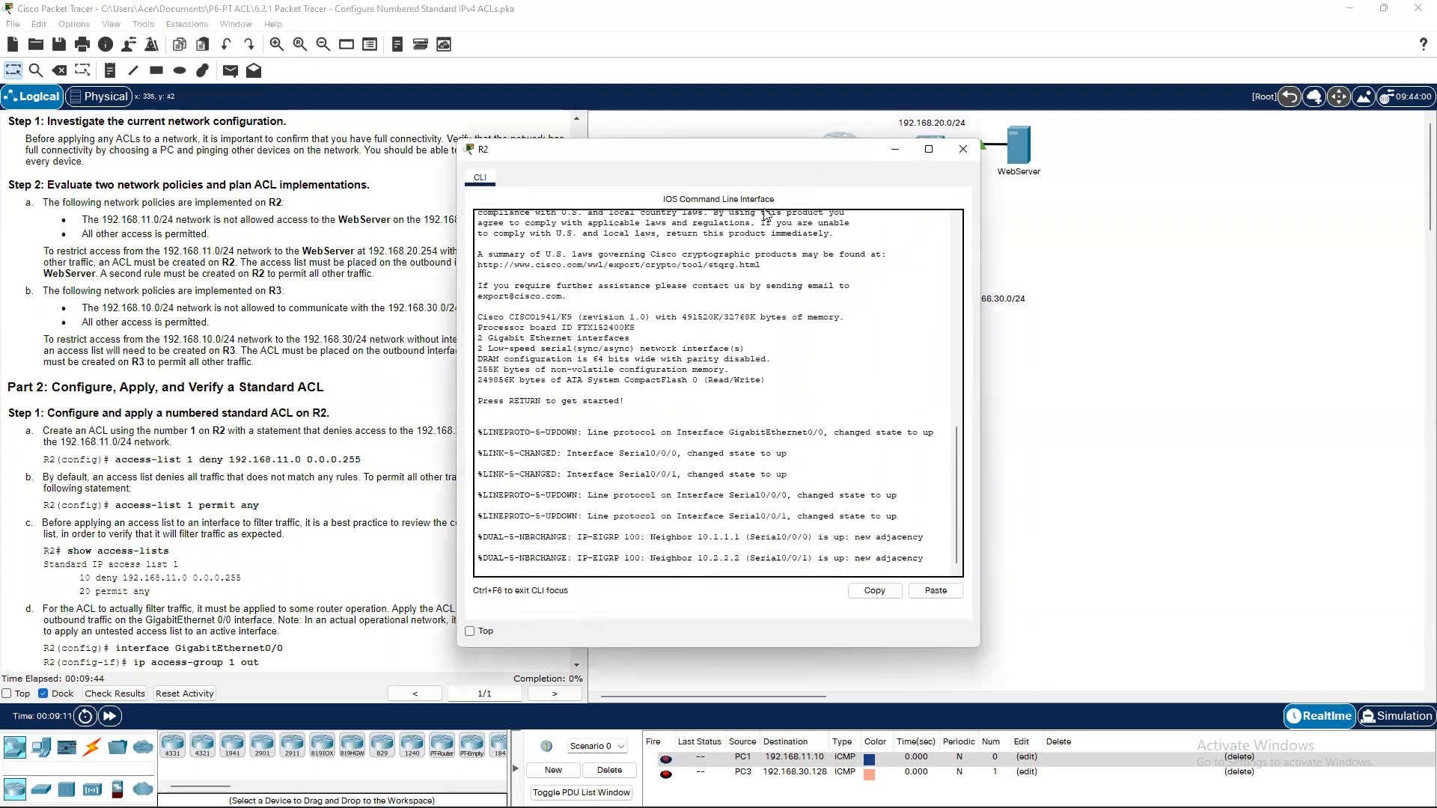
{"action": "left_click", "coordinate": [786, 394]}
{"action": "key", "text": "Return"}
{"action": "type", "text": "ena"}
{"action": "key", "text": "Return"}
{"action": "type", "text": "ccnf t"}
{"action": "key", "text": "Return"}
Create access list 1 on R2 with a statement denying 192.168.11.0 with wildcard 0.0.0.255.
{"action": "type", "text": "a"}
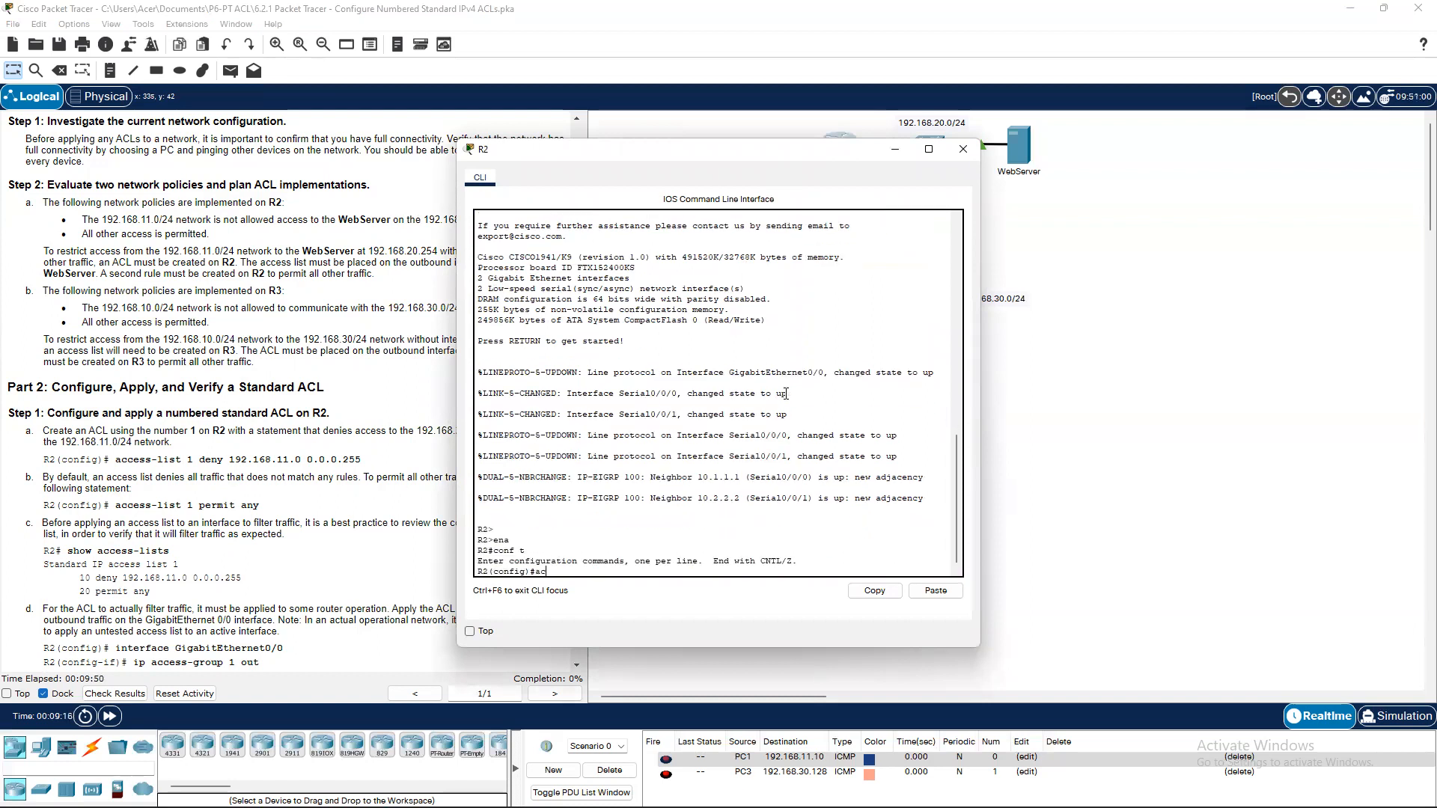
{"action": "type", "text": "c"}
{"action": "key", "text": "Tab"}
{"action": "type", "text": "1 den"}
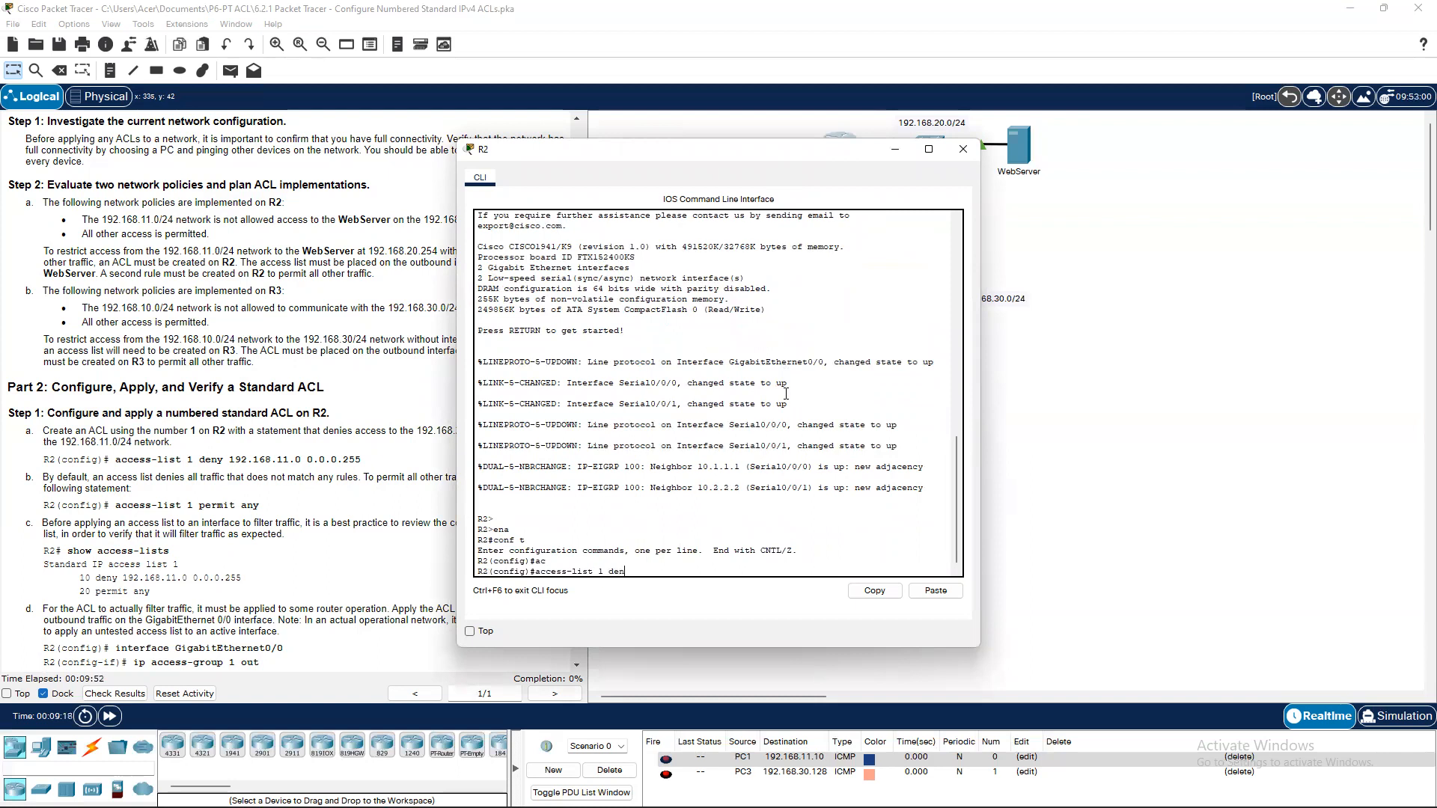
{"action": "type", "text": "y 192.168.11.0 0.0.0.255"}
{"action": "key", "text": "Return"}
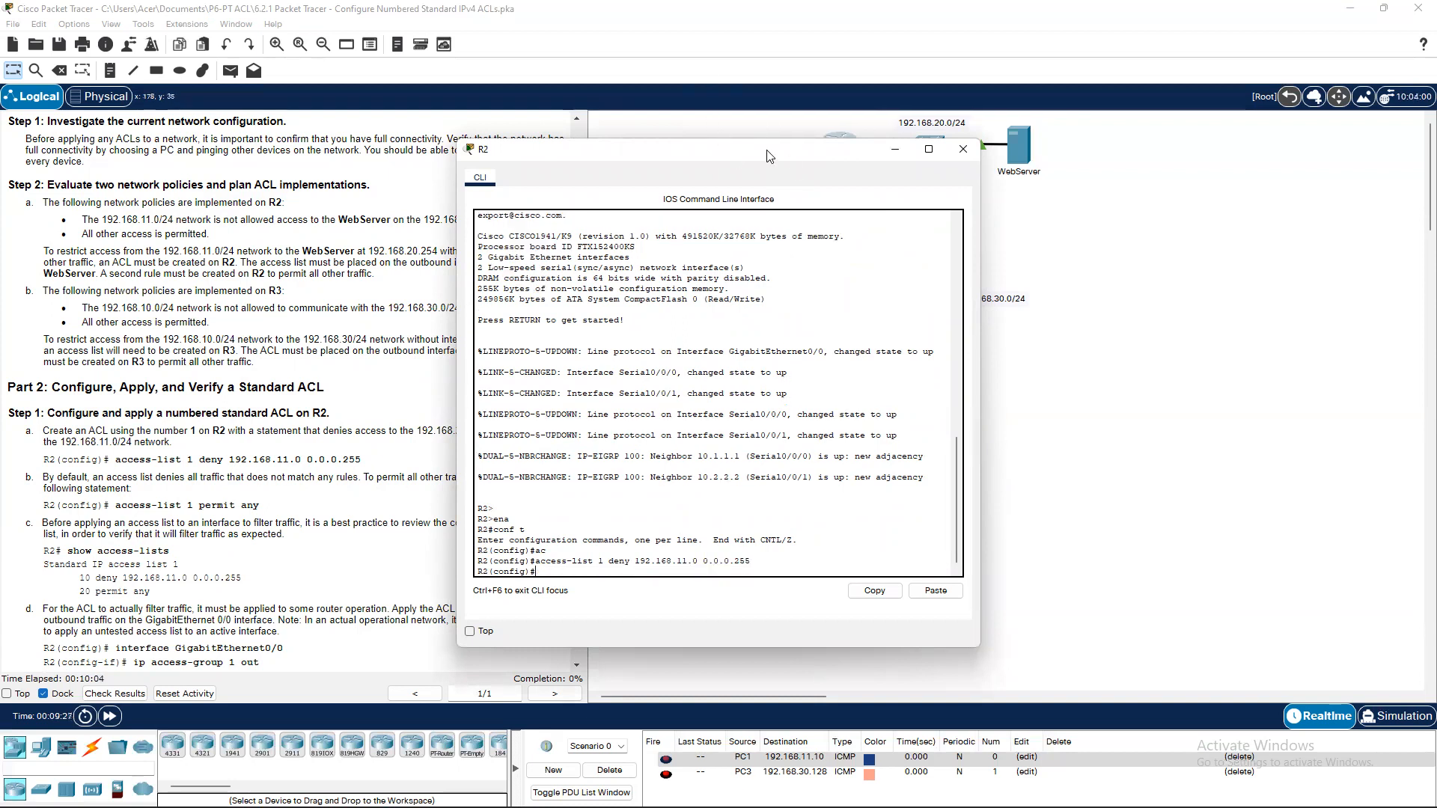
Add a permit any statement to access list 1 on R2.
{"action": "left_click_drag", "start_coordinate": [768, 156], "coordinate": [1064, 131]}
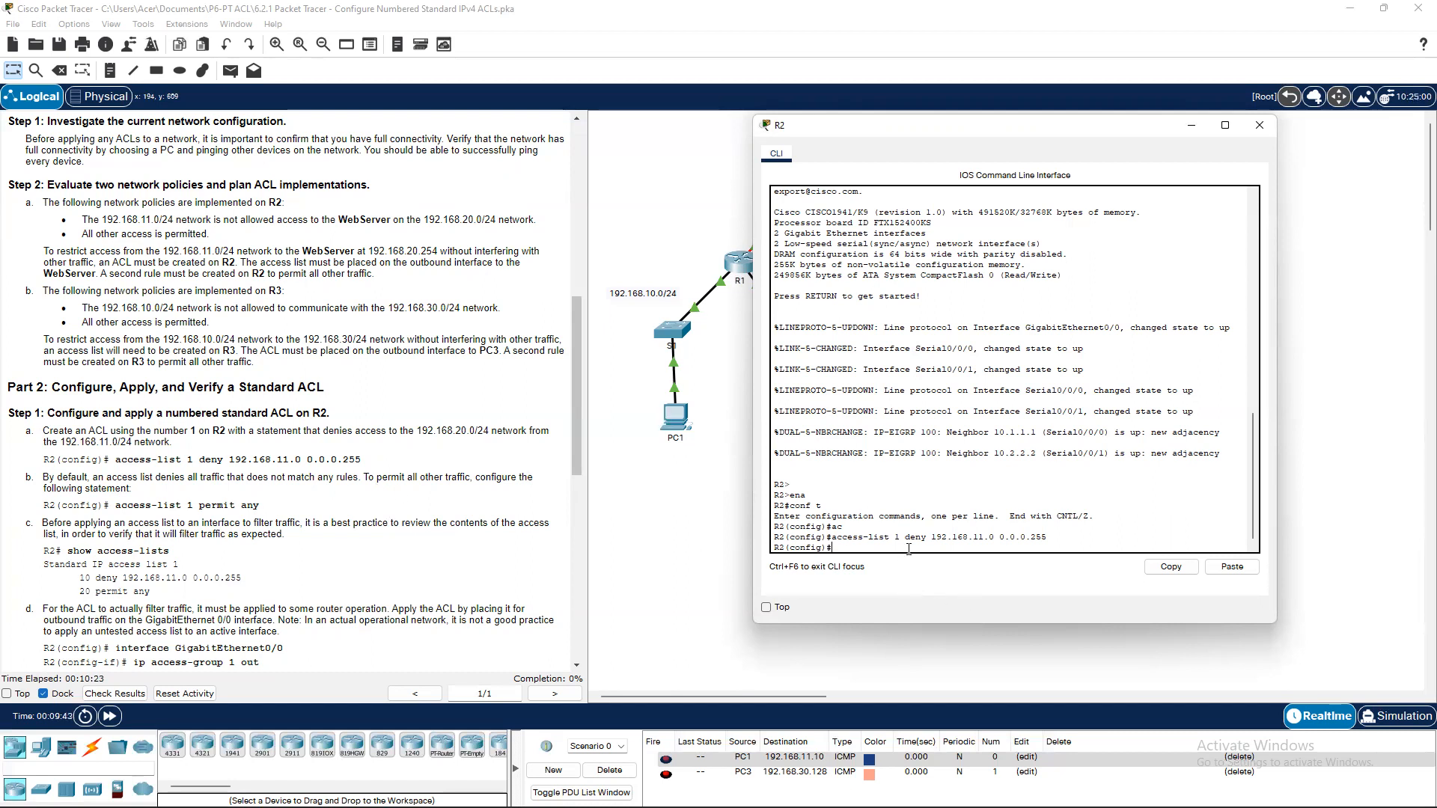
{"action": "type", "text": "cces"}
{"action": "key", "text": "Tab"}
{"action": "type", "text": "1 denmit any"}
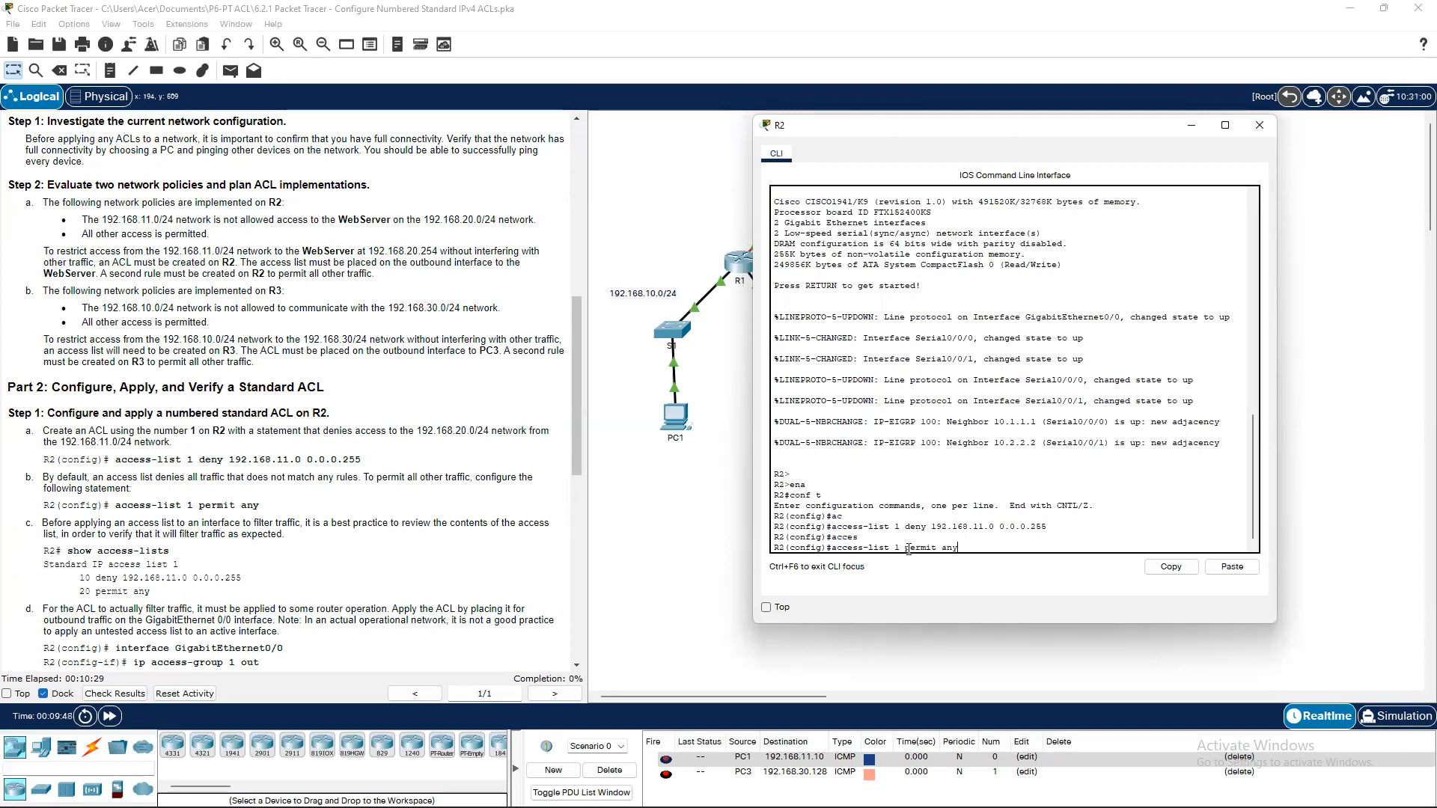
{"action": "key", "text": "Return"}
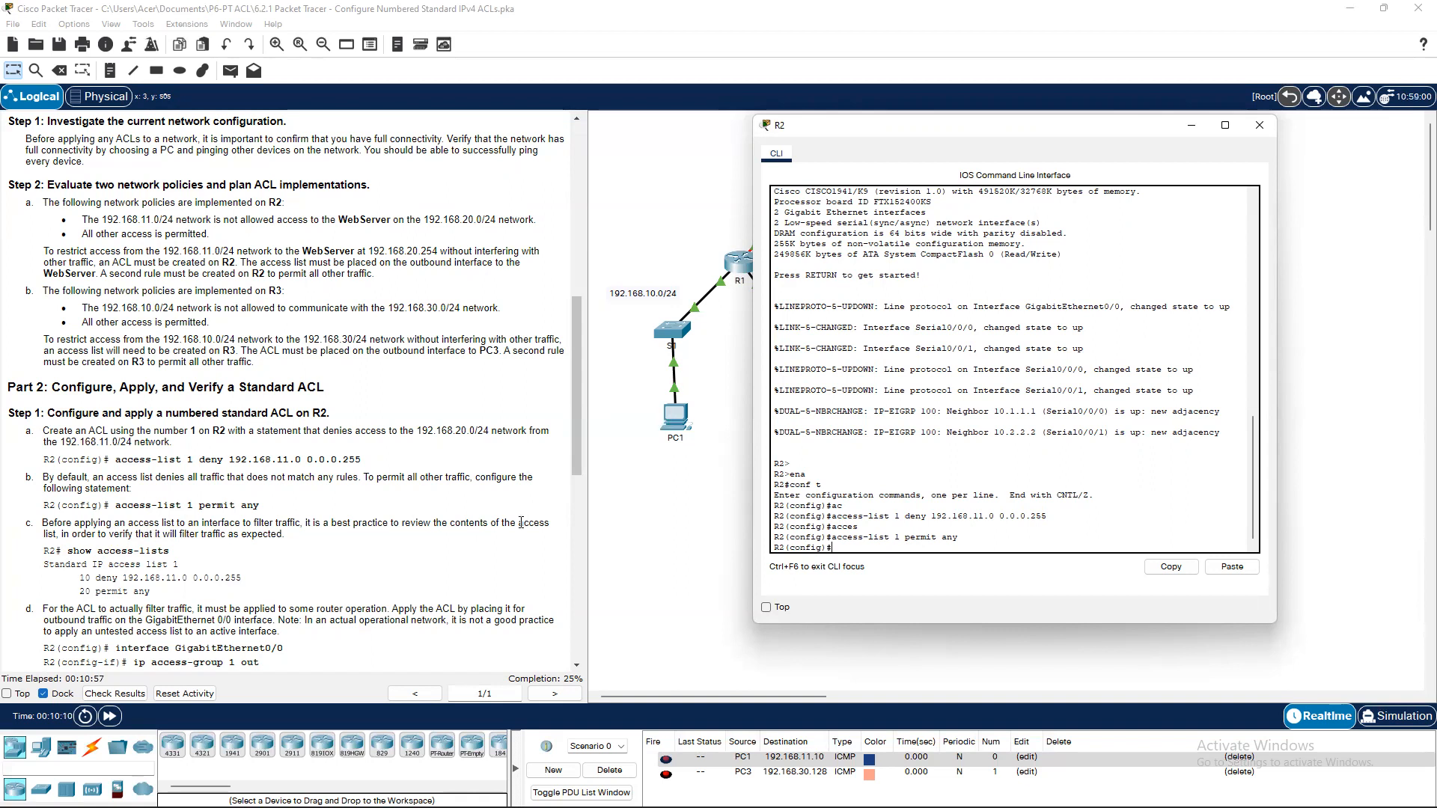
{"action": "type", "text": "show acc"}
{"action": "key", "text": "Tab"}
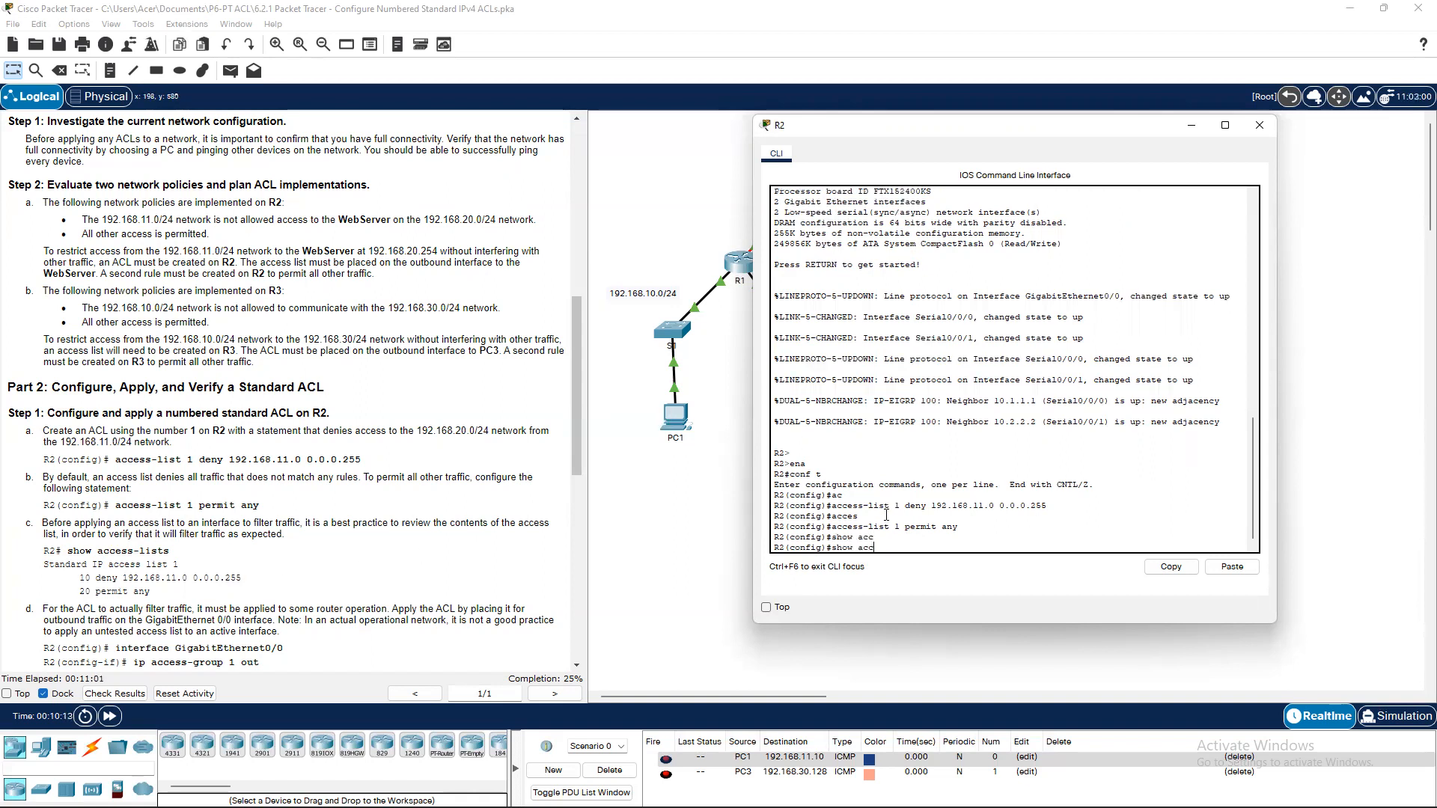
{"action": "key", "text": "BackSpace"}
{"action": "key", "text": "BackSpace"}
{"action": "key", "text": "BackSpace"}
{"action": "key", "text": "BackSpace"}
{"action": "key", "text": "BackSpace"}
{"action": "key", "text": "BackSpace"}
Exit R2's global configuration mode and review the configured entries with show access-lists.
{"action": "type", "text": "exit"}
{"action": "key", "text": "Return"}
{"action": "key", "text": "Return"}
{"action": "type", "text": "s"}
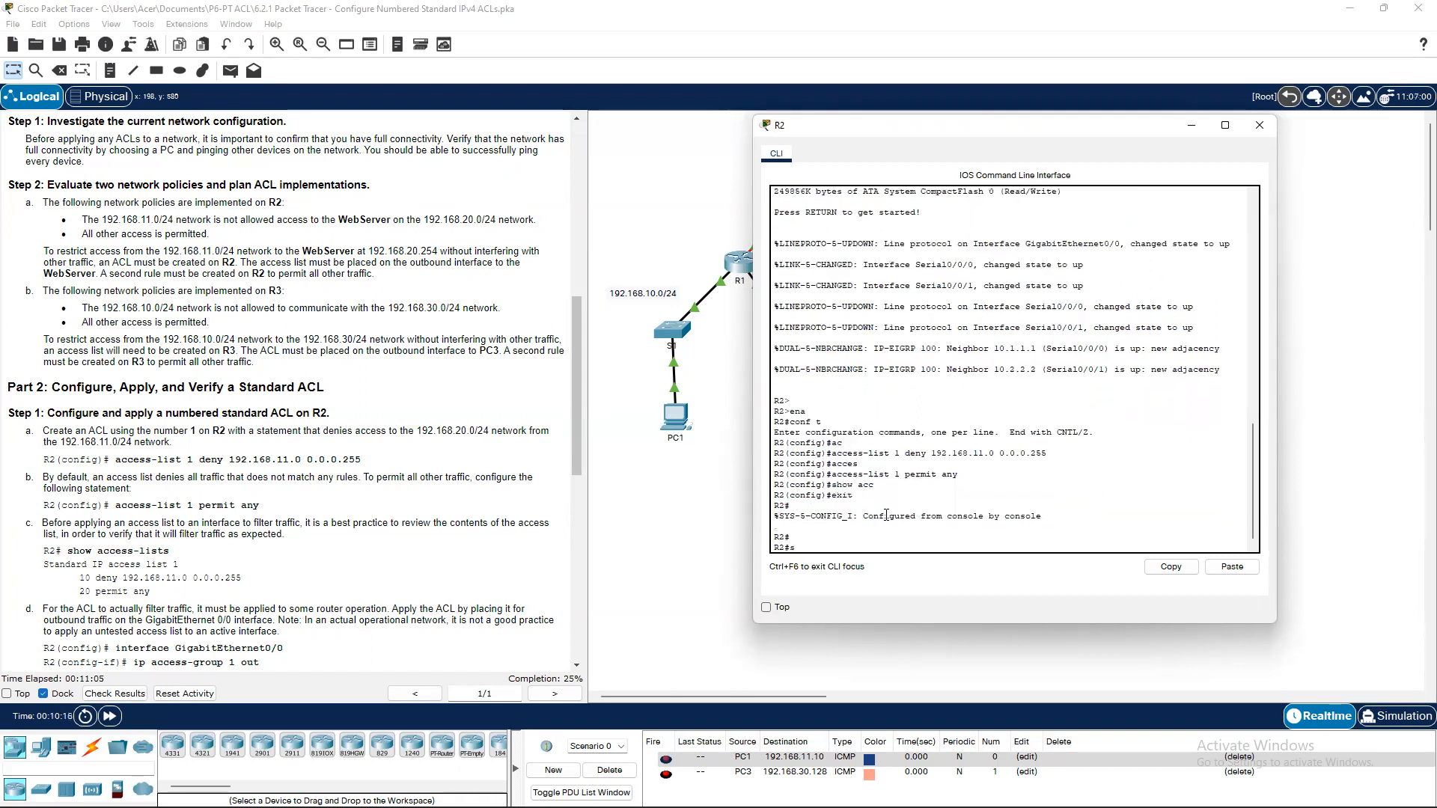
{"action": "type", "text": "h"}
{"action": "key", "text": "Tab"}
{"action": "type", "text": "ac"}
{"action": "key", "text": "Tab"}
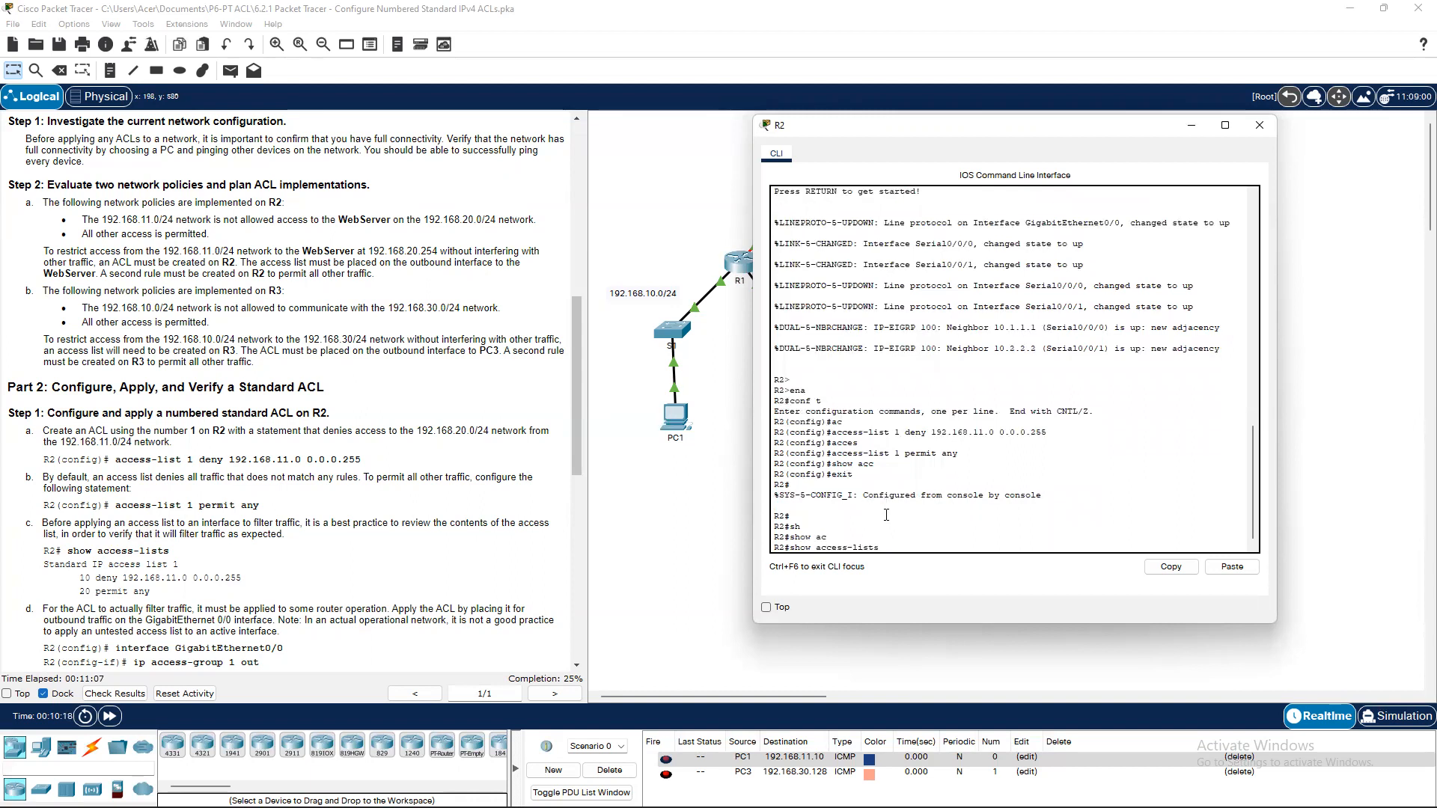
{"action": "key", "text": "Return"}
{"action": "left_click_drag", "start_coordinate": [865, 527], "coordinate": [963, 516]}
{"action": "left_click", "coordinate": [841, 515]}
{"action": "left_click", "coordinate": [907, 528]}
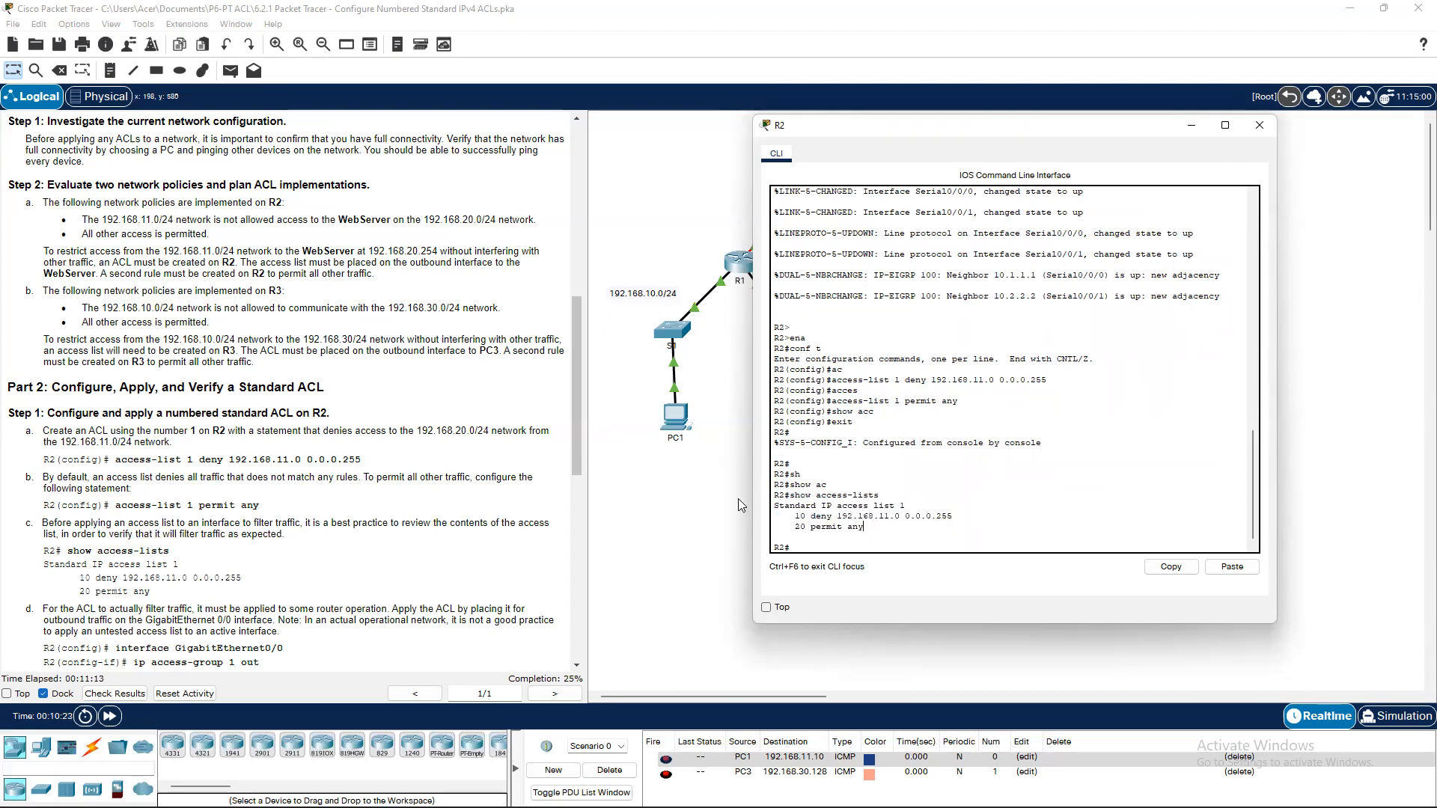
Check the instructions for applying the ACL and re-enter global configuration mode on R2 with conf t.
{"action": "scroll", "coordinate": [355, 530], "scroll_direction": "down", "scroll_amount": 2}
{"action": "scroll", "coordinate": [104, 462], "scroll_direction": "down", "scroll_amount": 1}
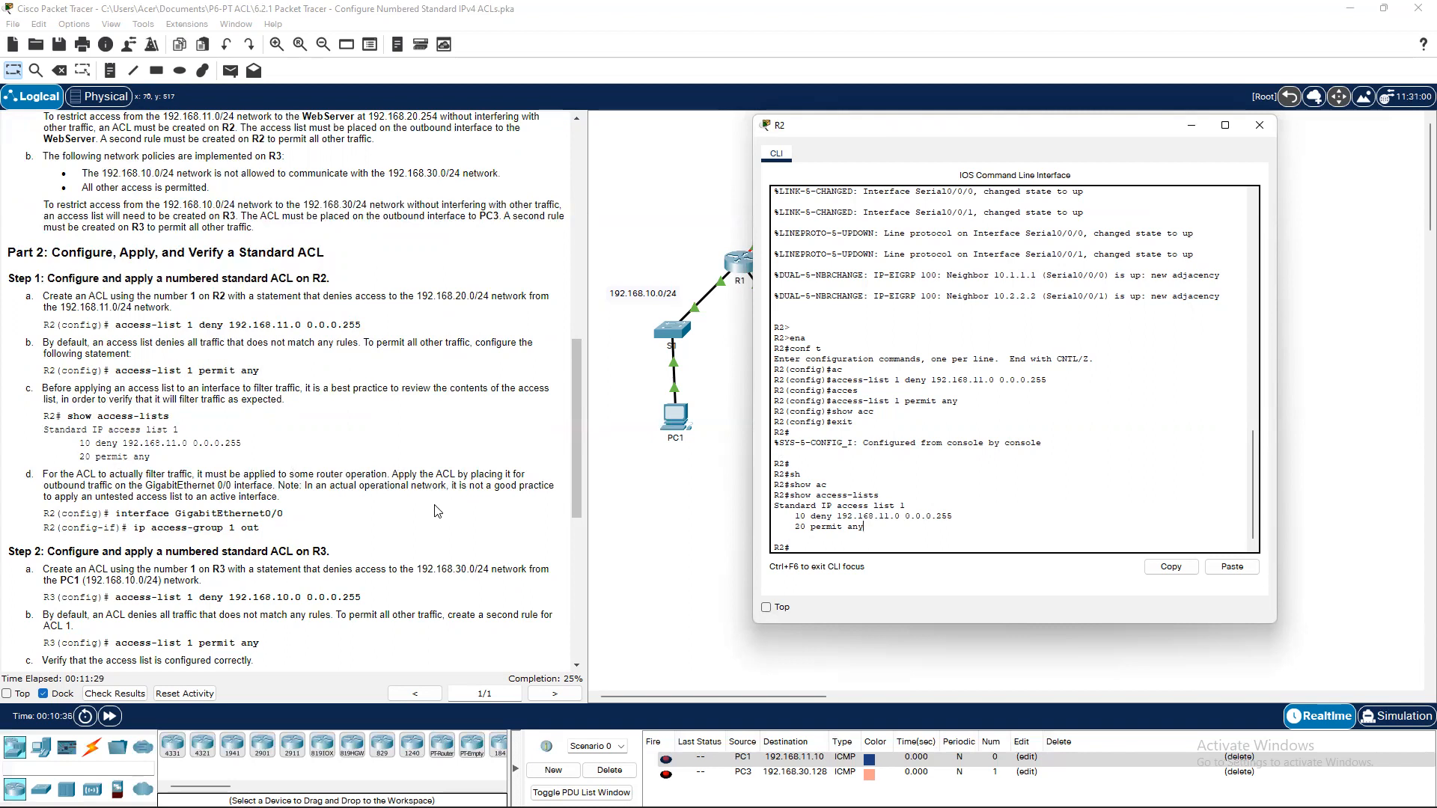
{"action": "left_click", "coordinate": [904, 547]}
{"action": "type", "text": "ci"}
{"action": "key", "text": "BackSpace"}
{"action": "type", "text": "onf t"}
{"action": "key", "text": "Return"}
Enter interface configuration mode for GigabitEthernet 0/0 on R2.
{"action": "type", "text": "ig)#i"}
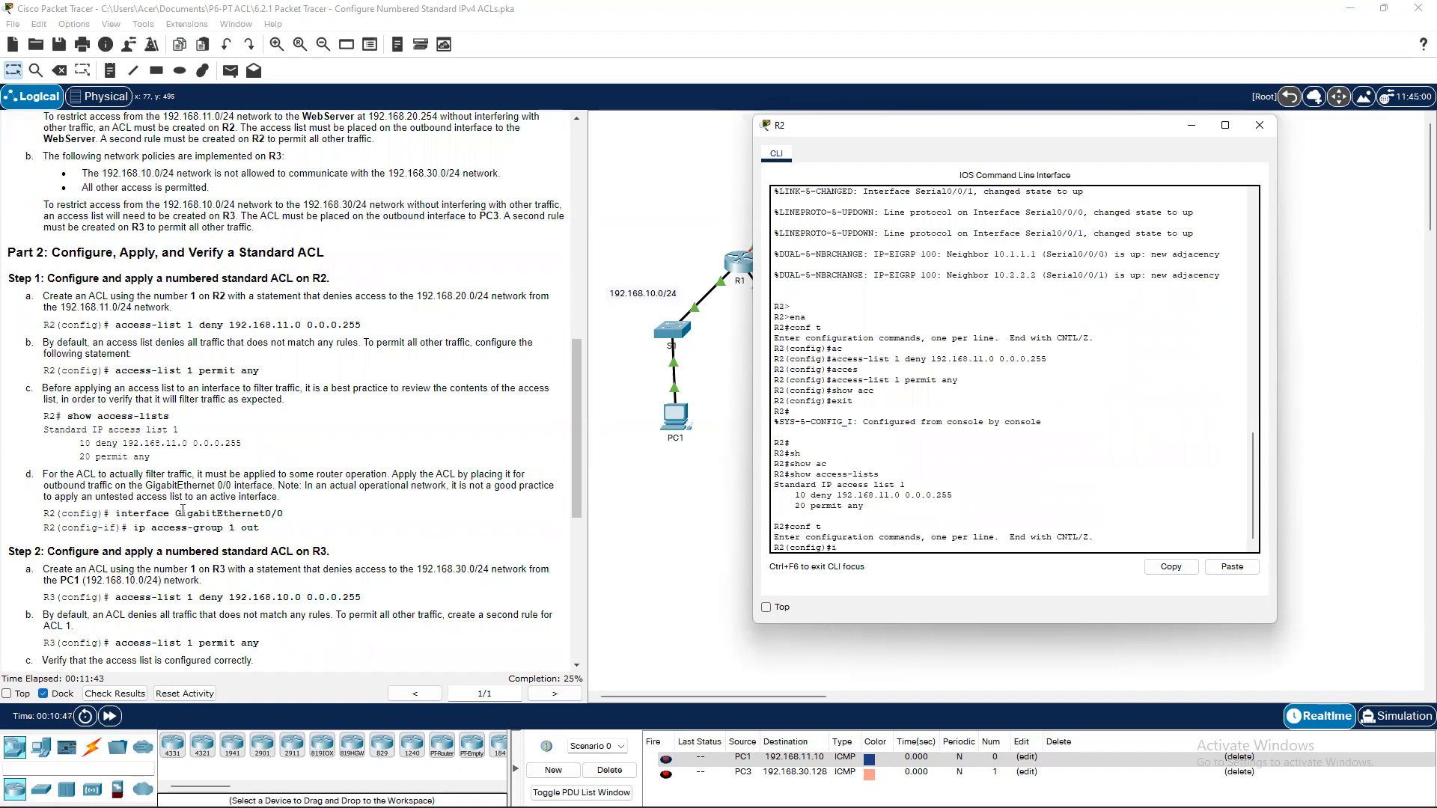
{"action": "type", "text": "nt"}
{"action": "key", "text": "Tab"}
{"action": "type", "text": "g"}
{"action": "key", "text": "Tab"}
{"action": "type", "text": "0/0"}
{"action": "key", "text": "Return"}
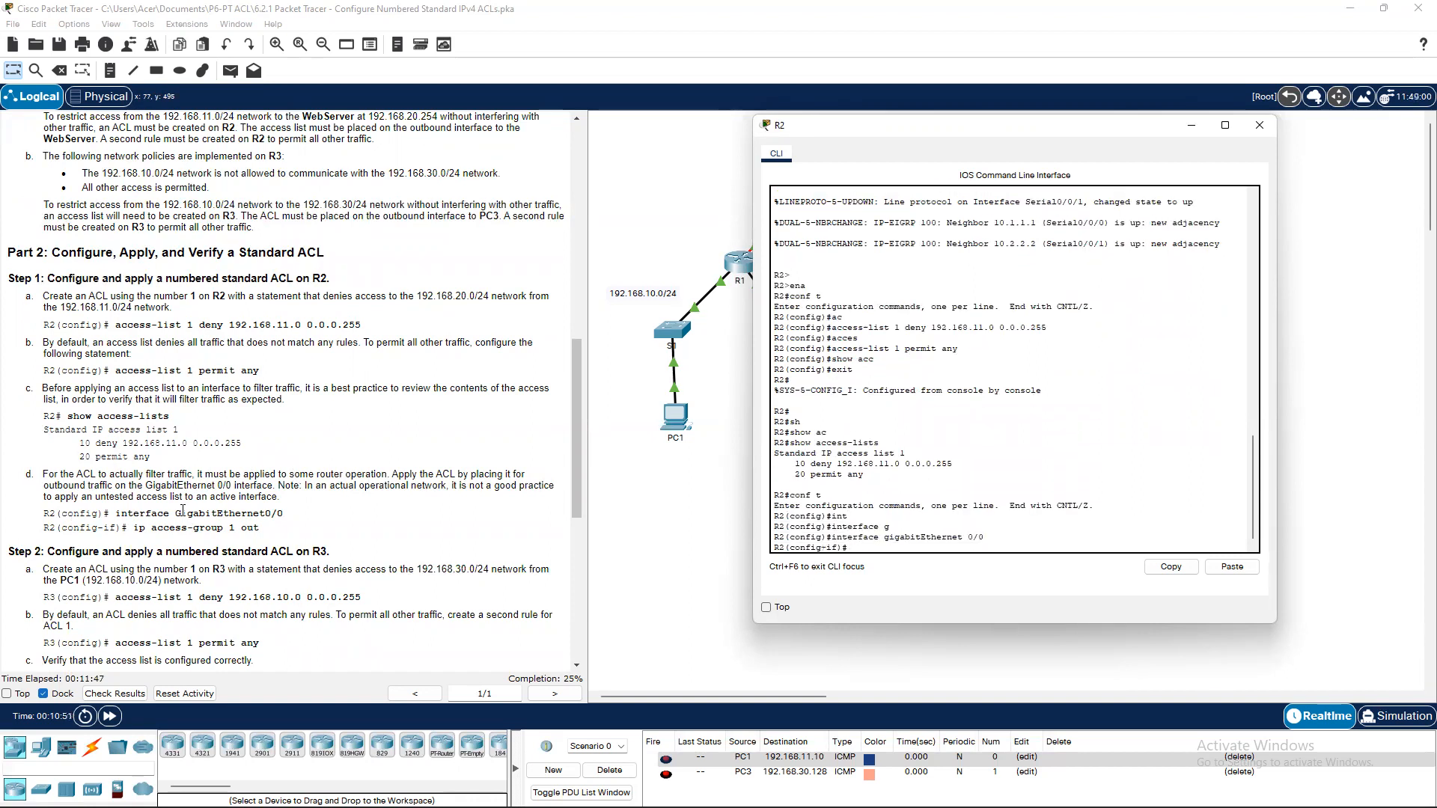
Apply access list 1 to outbound traffic on R2's GigabitEthernet 0/0 interface with ip access-group 1 out.
{"action": "type", "text": "ip ac"}
{"action": "key", "text": "Tab"}
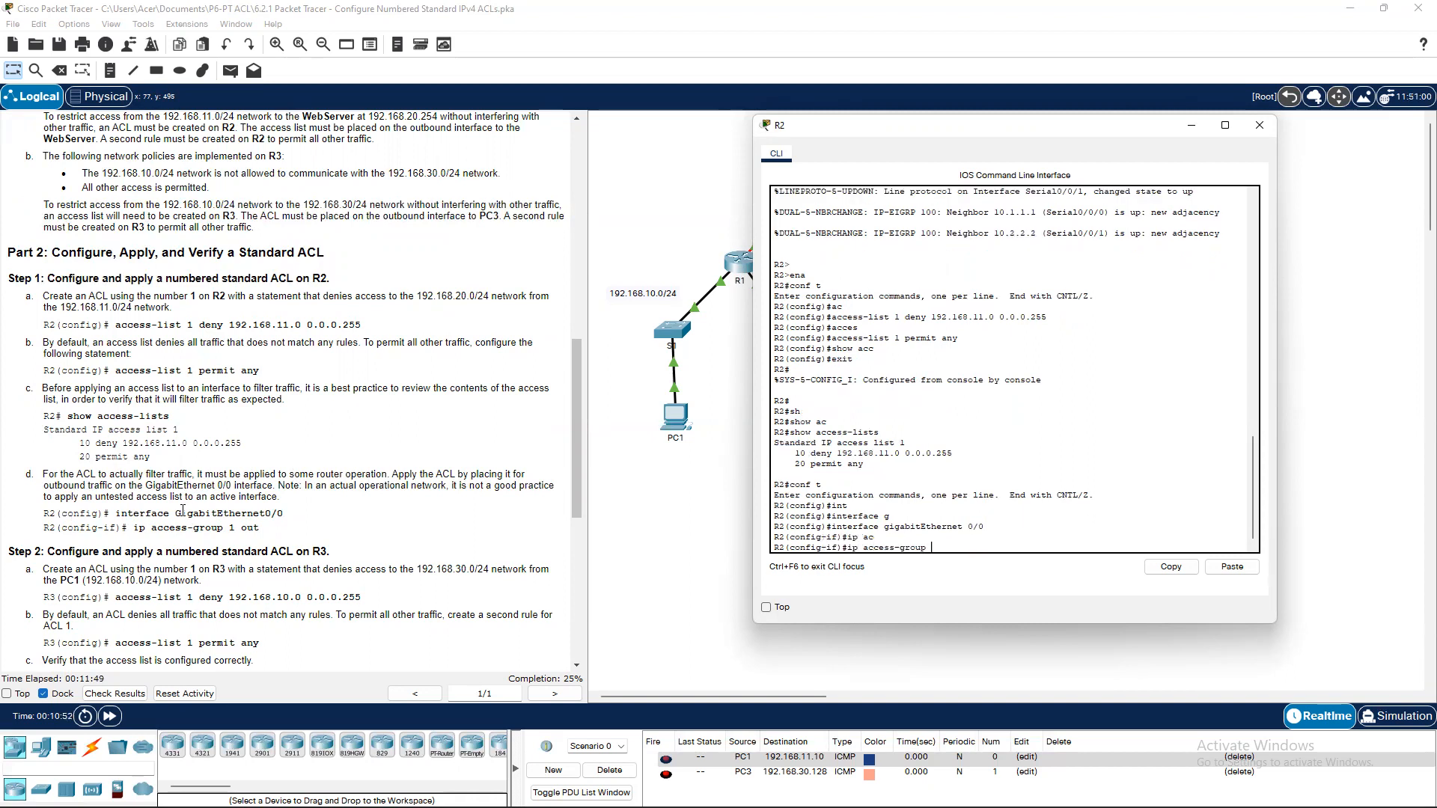
{"action": "type", "text": "1 out"}
{"action": "key", "text": "Return"}
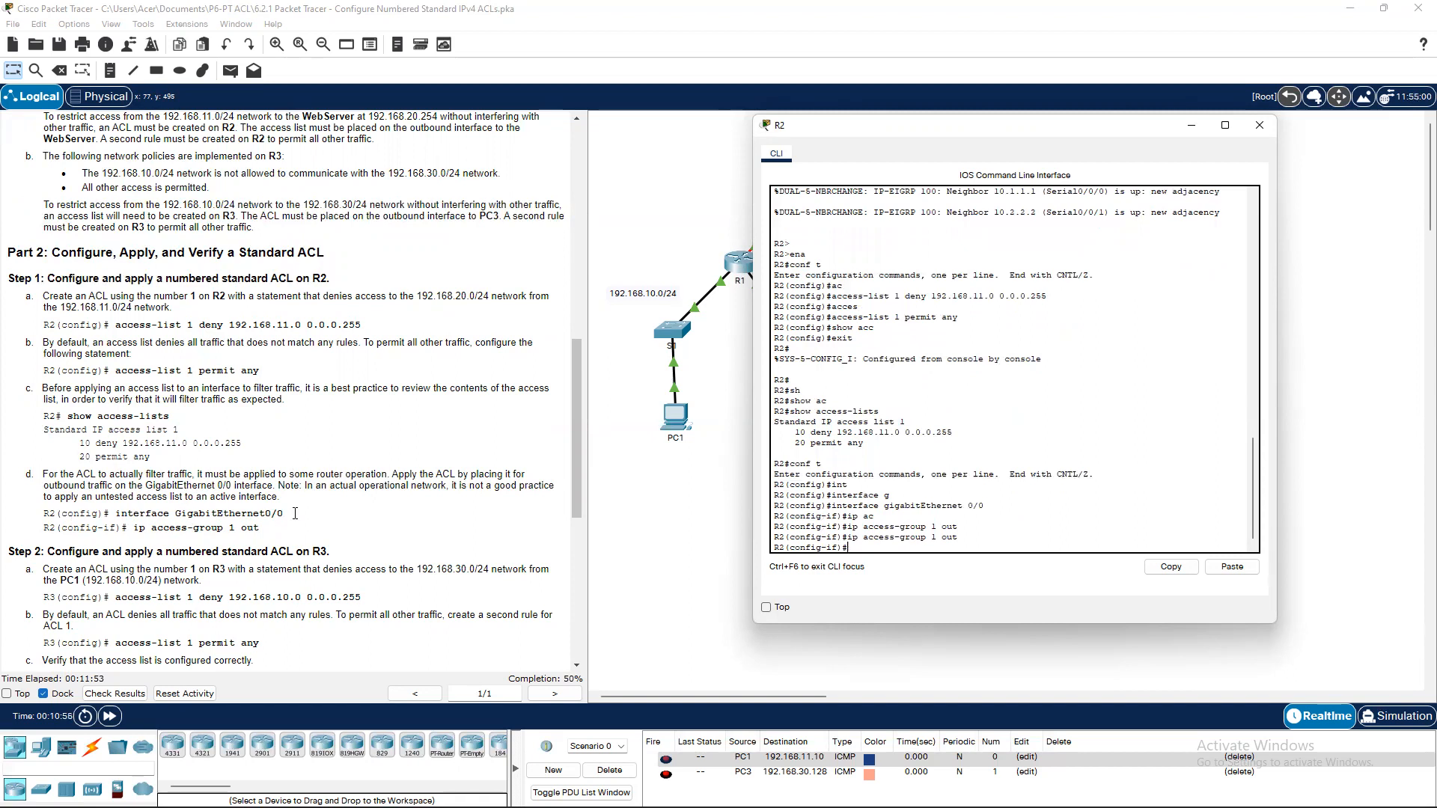
Go to Step 2 of the instructions, open the R3 router's command line and enter privileged EXEC mode.
{"action": "scroll", "coordinate": [296, 513], "scroll_direction": "down", "scroll_amount": 7}
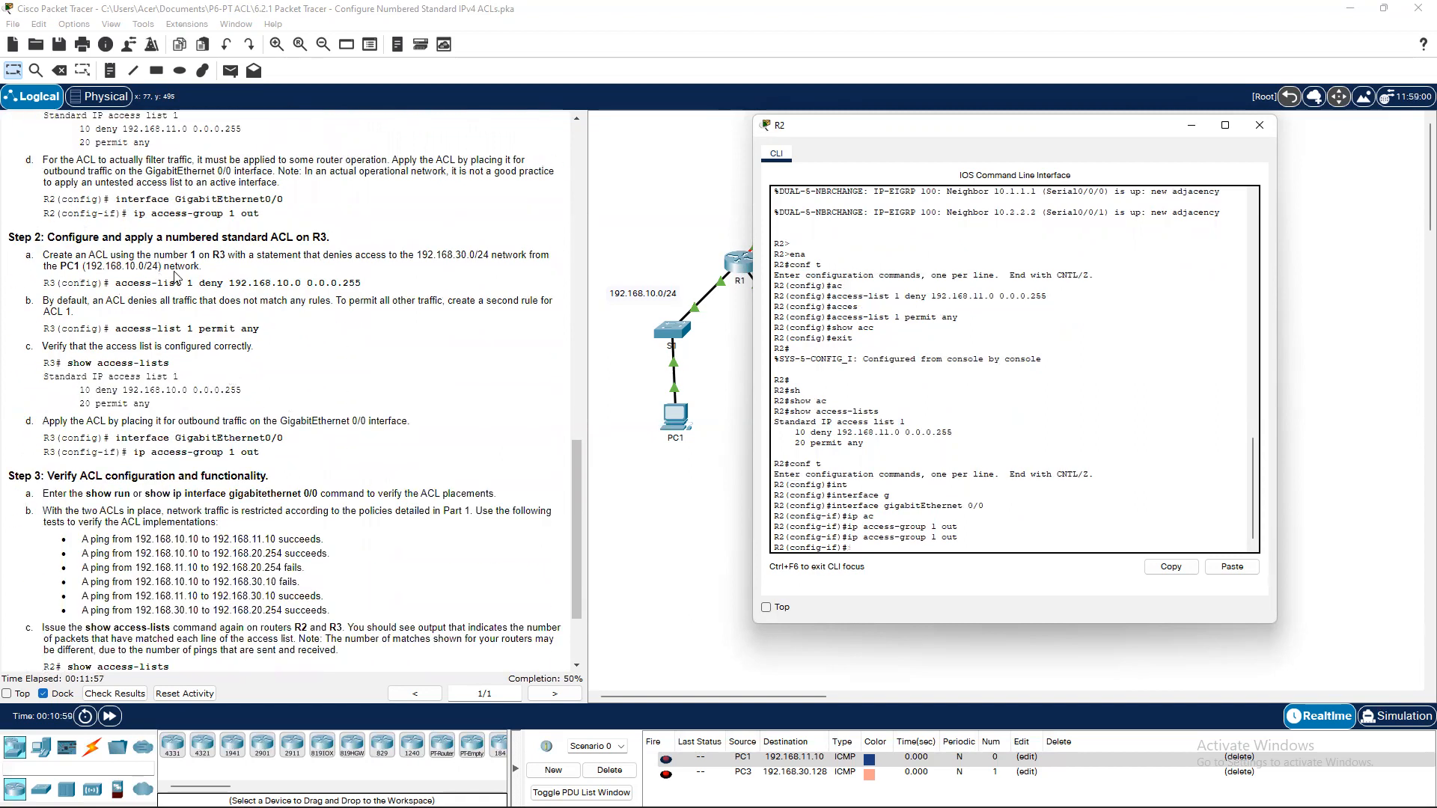
{"action": "left_click", "coordinate": [1193, 131]}
{"action": "left_click", "coordinate": [951, 264]}
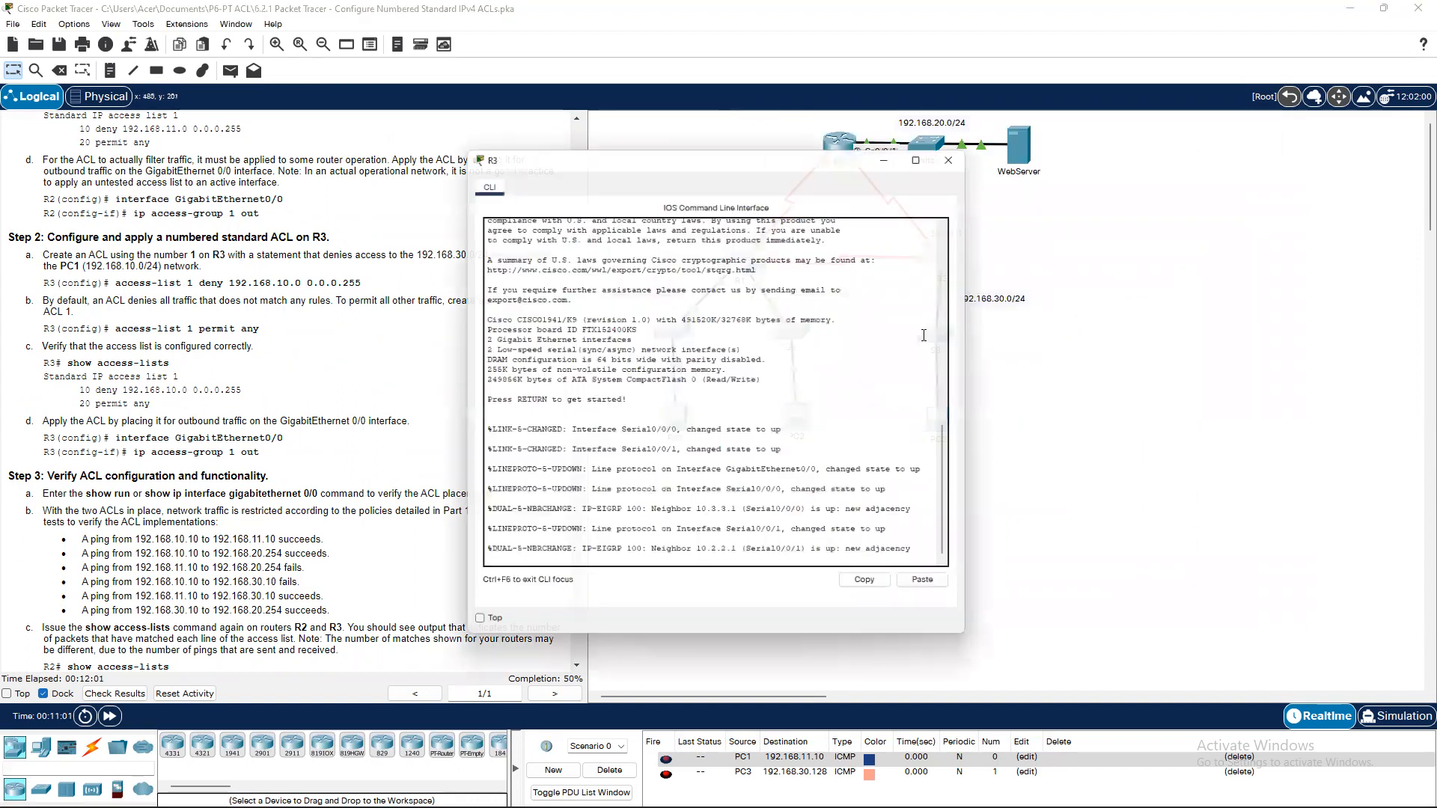
{"action": "key", "text": "Return"}
{"action": "type", "text": "ena"}
{"action": "key", "text": "Return"}
{"action": "type", "text": "conf"}
{"action": "key", "text": "BackSpace"}
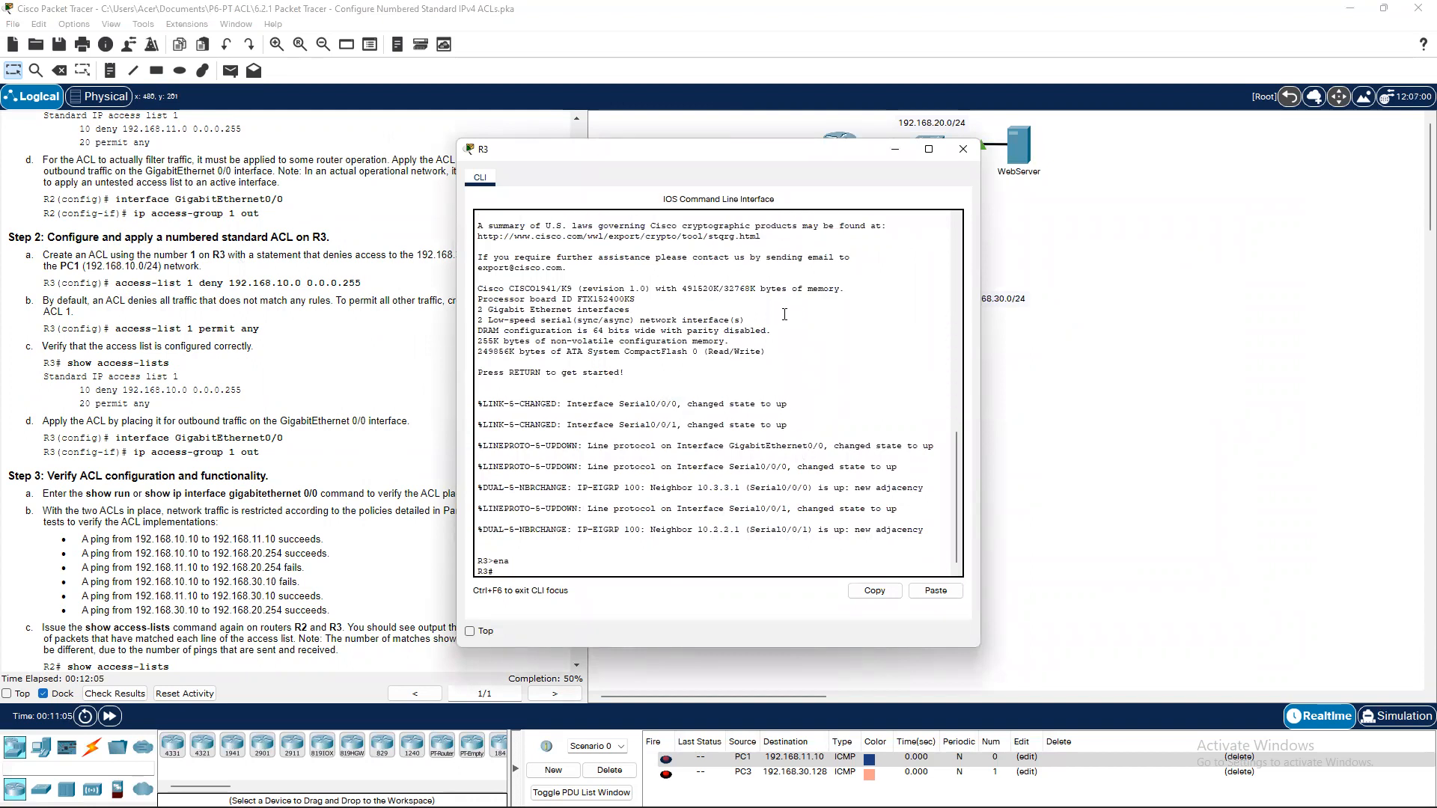
Move the R3 window clear of the instructions and enter global configuration mode with conf t.
{"action": "left_click_drag", "start_coordinate": [719, 149], "coordinate": [1007, 136]}
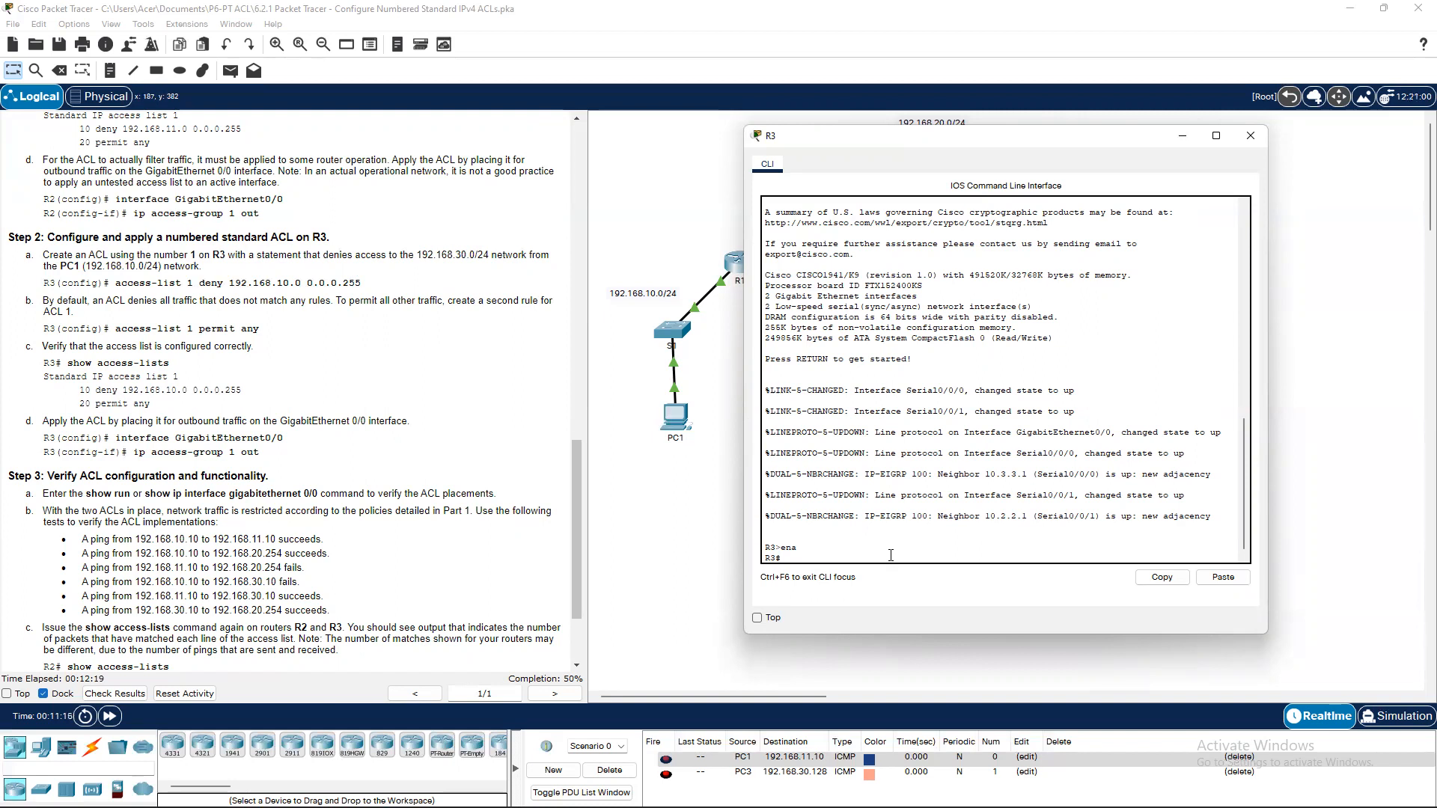
{"action": "left_click_drag", "start_coordinate": [878, 557], "coordinate": [881, 552]}
{"action": "key", "text": "Return"}
{"action": "type", "text": "conf t"}
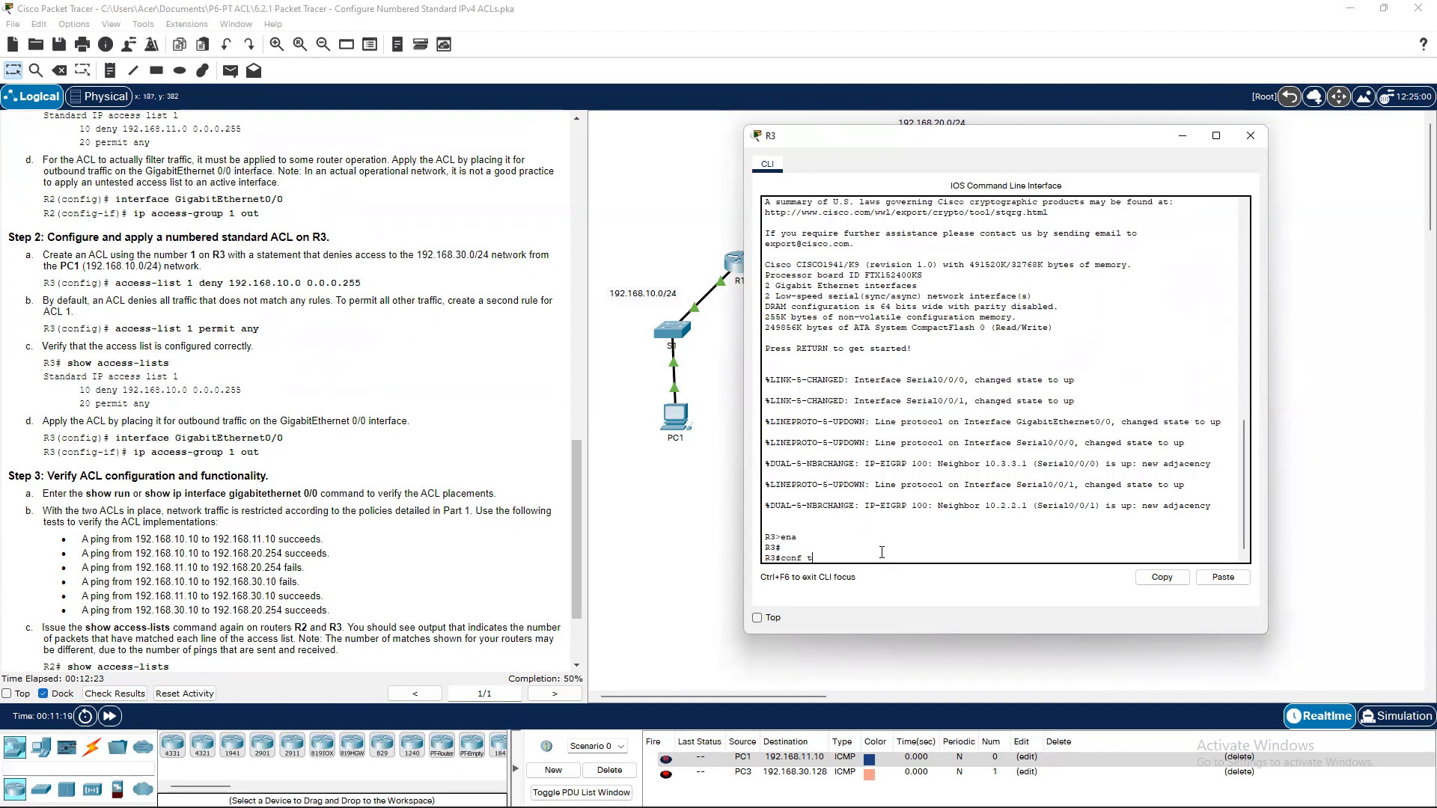
{"action": "key", "text": "Return"}
Create access list 1 on R3 with the statement deny 192.168.10.0 0.0.0.255.
{"action": "type", "text": "ac"}
{"action": "key", "text": "Tab"}
{"action": "type", "text": "de"}
{"action": "key", "text": "BackSpace"}
{"action": "key", "text": "BackSpace"}
{"action": "type", "text": "1 d"}
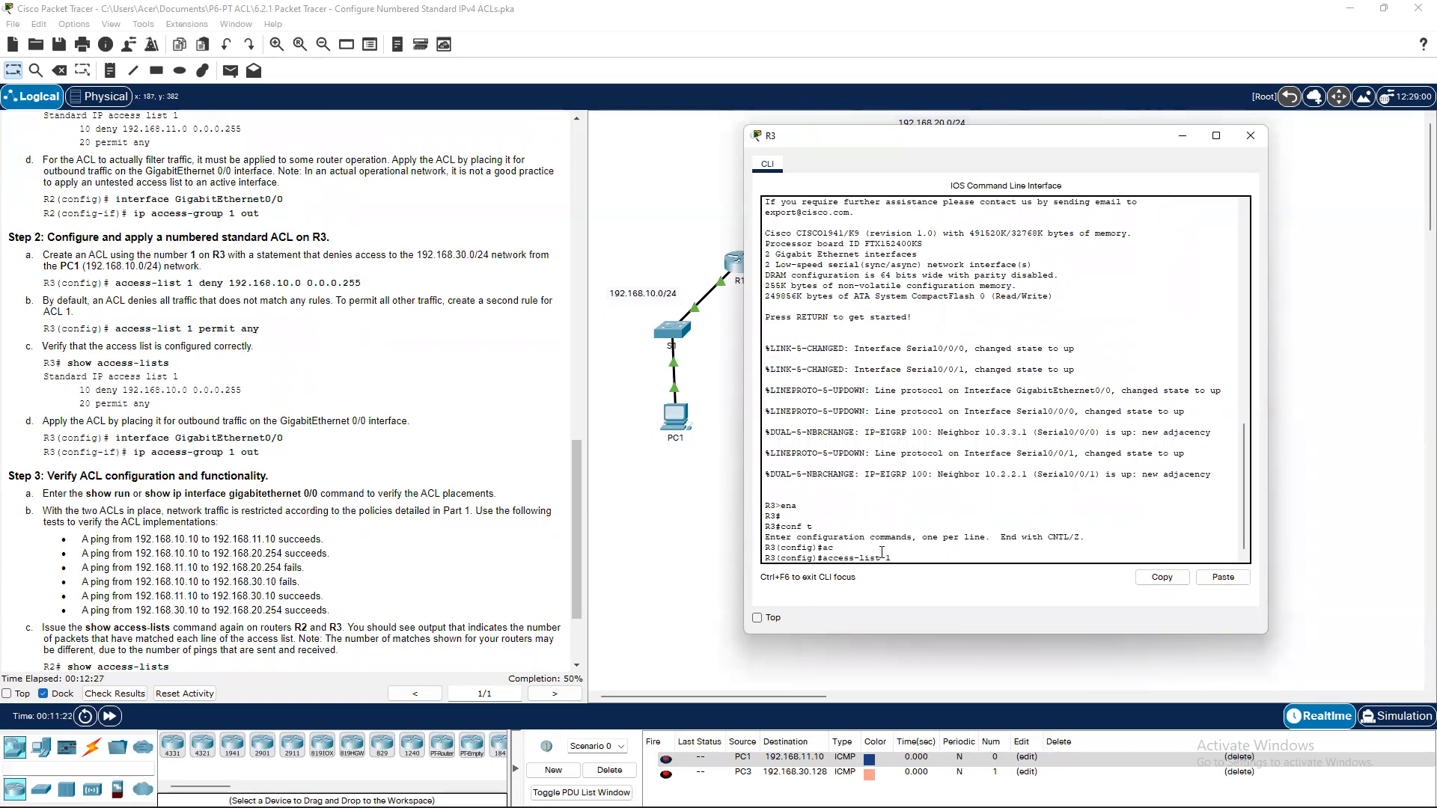
{"action": "key", "text": "Tab"}
{"action": "type", "text": "191"}
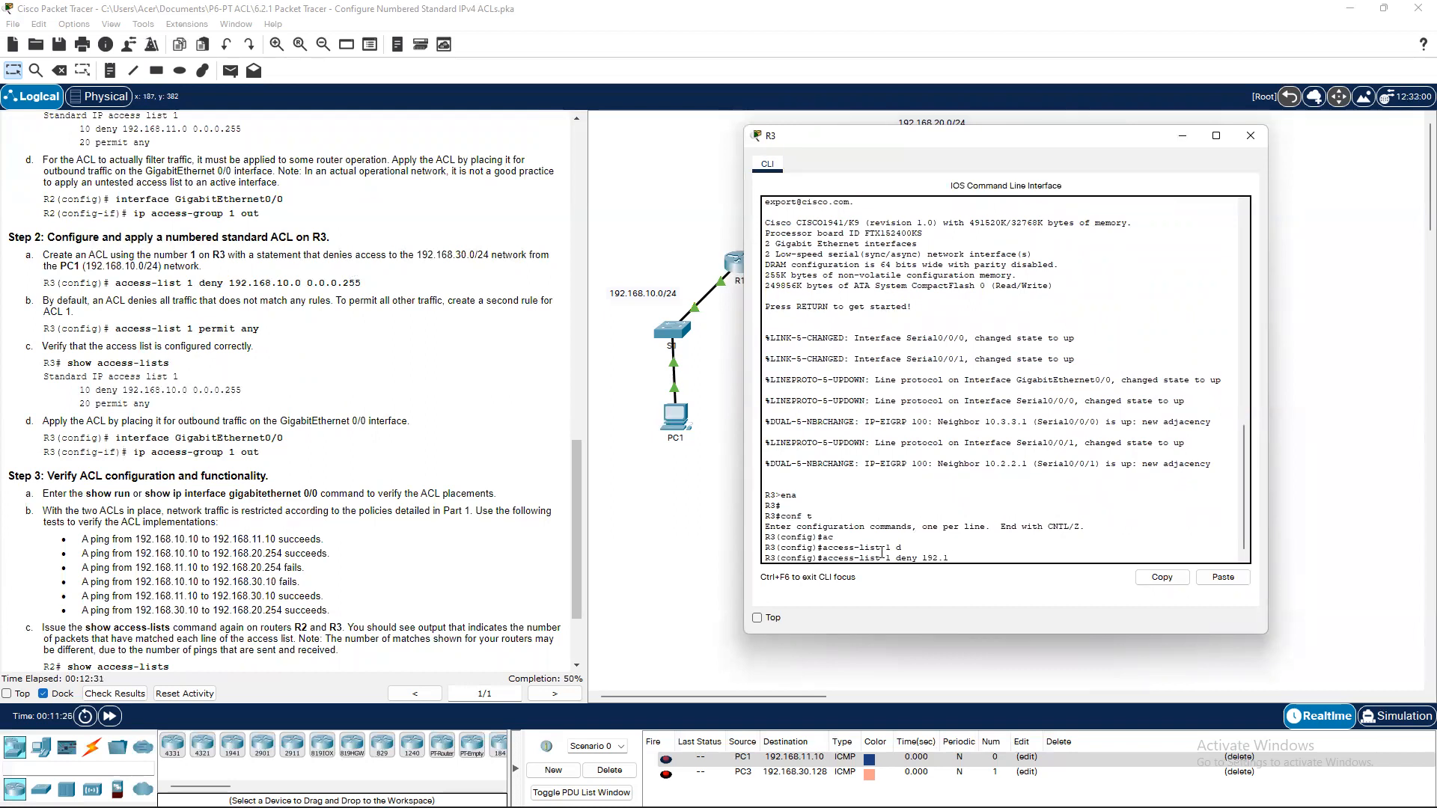
{"action": "type", "text": ".168.10.0 0.0.0.255"}
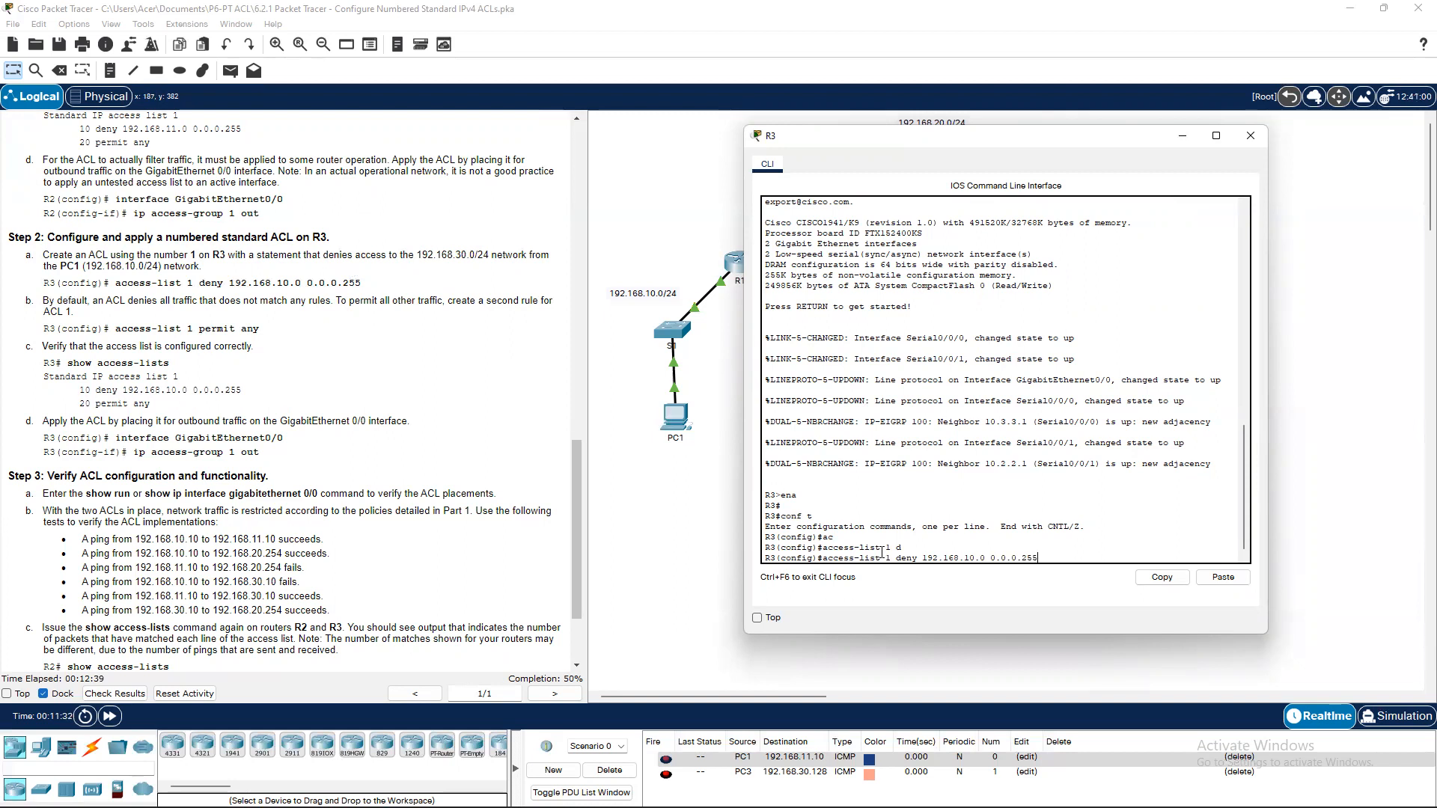
{"action": "key", "text": "Return"}
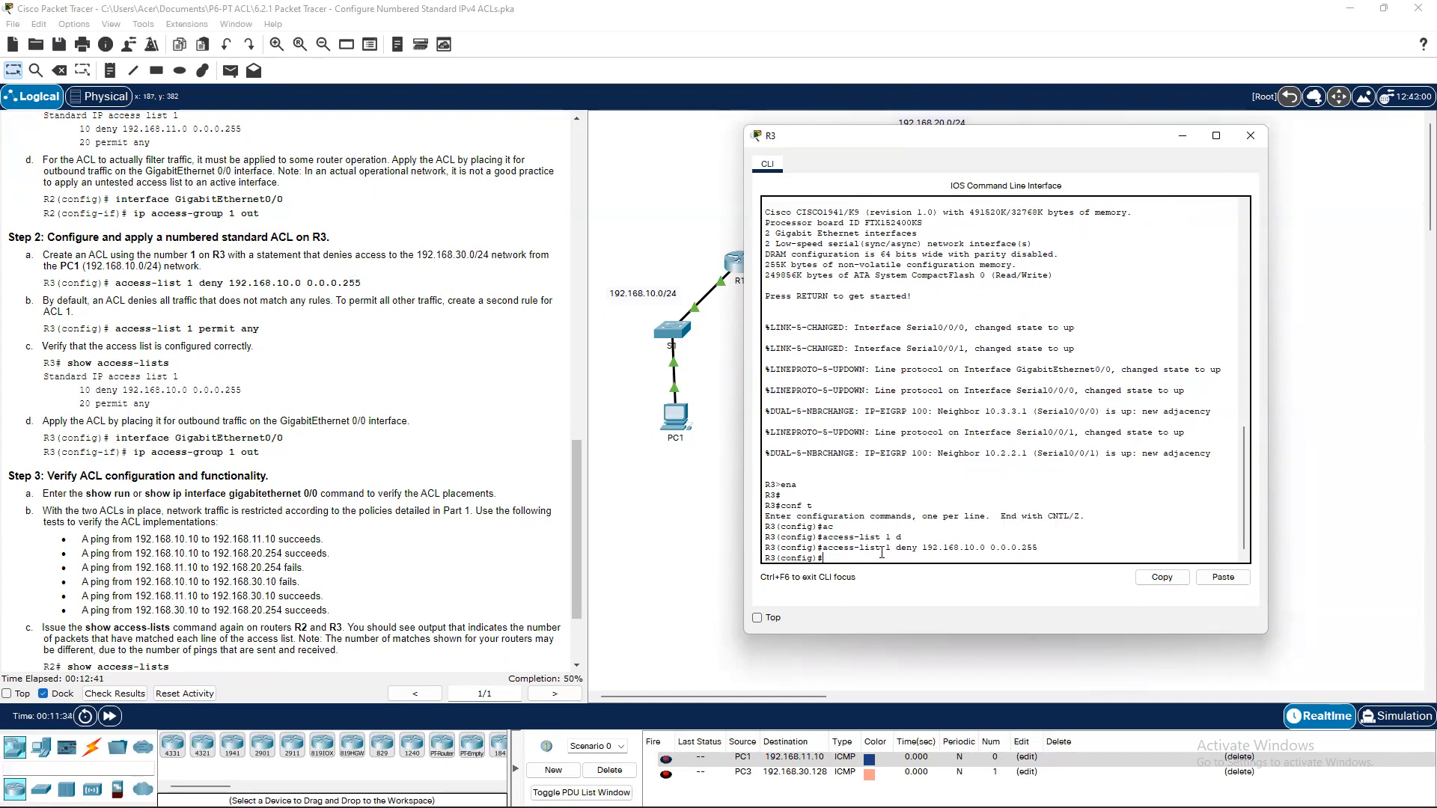
Add a permit any statement to access list 1 on R3.
{"action": "type", "text": "ip a"}
{"action": "key", "text": "BackSpace"}
{"action": "key", "text": "BackSpace"}
{"action": "key", "text": "BackSpace"}
{"action": "key", "text": "BackSpace"}
{"action": "key", "text": "Tab"}
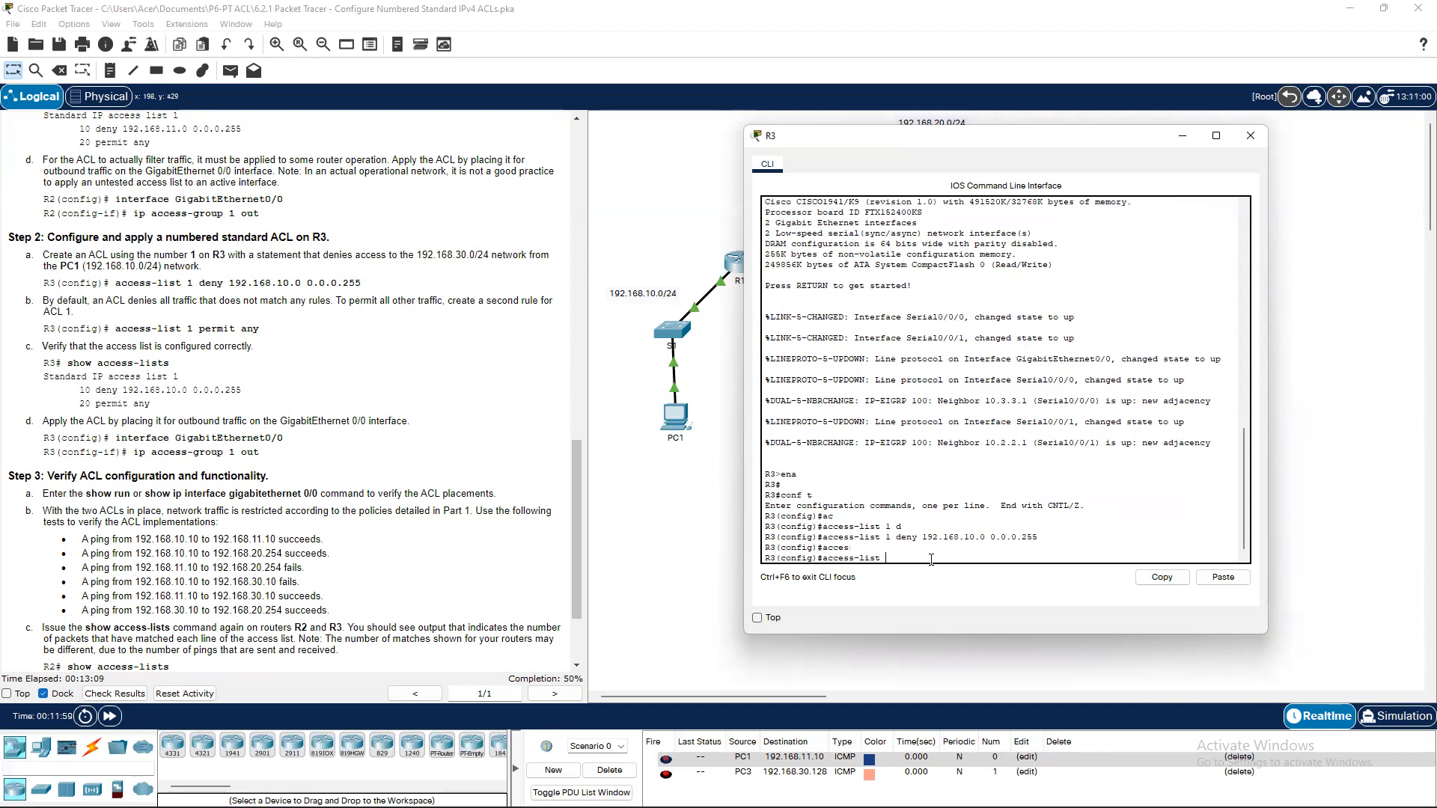
{"action": "type", "text": "1 per"}
{"action": "key", "text": "Tab"}
{"action": "type", "text": "an"}
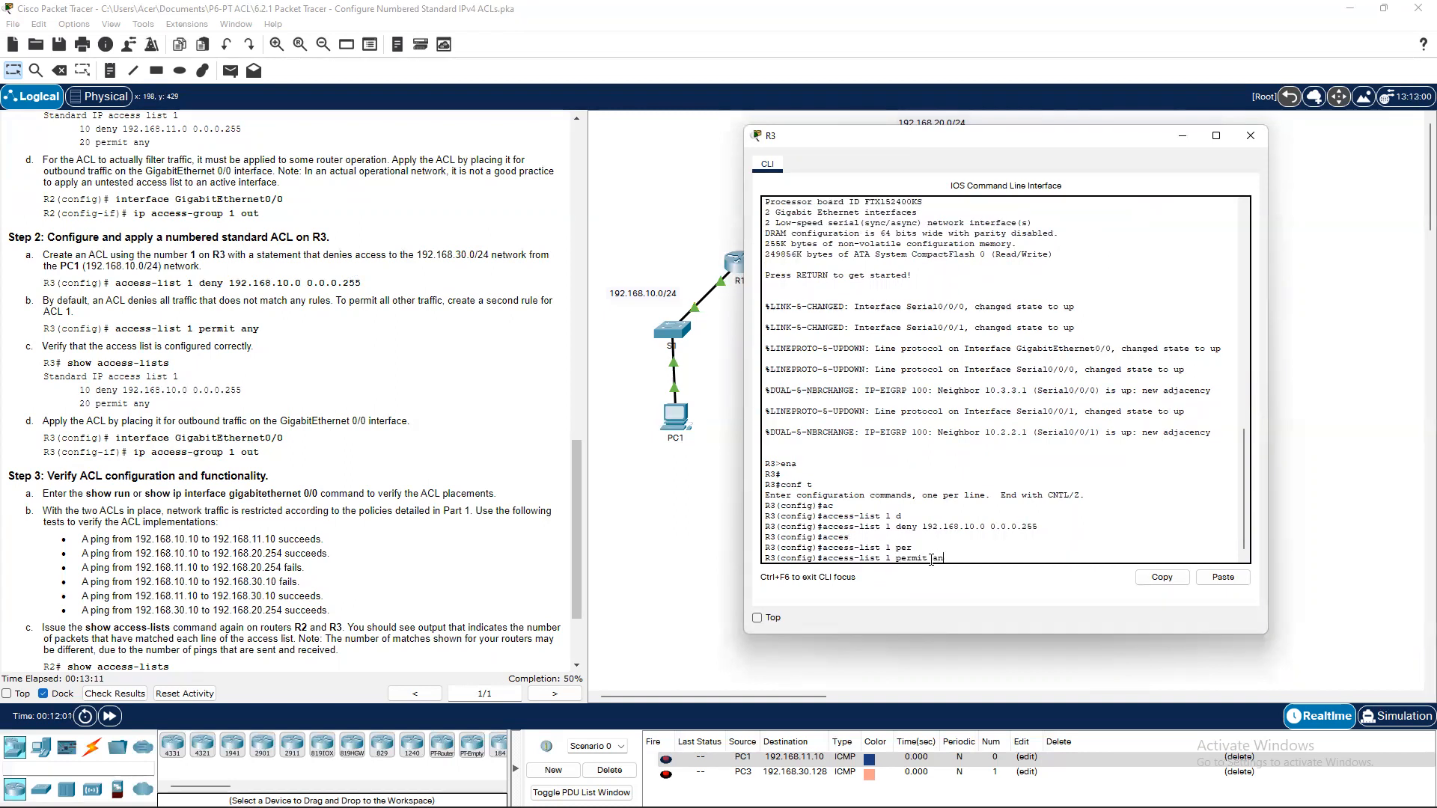
{"action": "type", "text": "y"}
{"action": "key", "text": "Return"}
Exit R3's global configuration mode and review the ACL entries with show access-lists.
{"action": "type", "text": "exit"}
{"action": "key", "text": "Return"}
{"action": "type", "text": "show"}
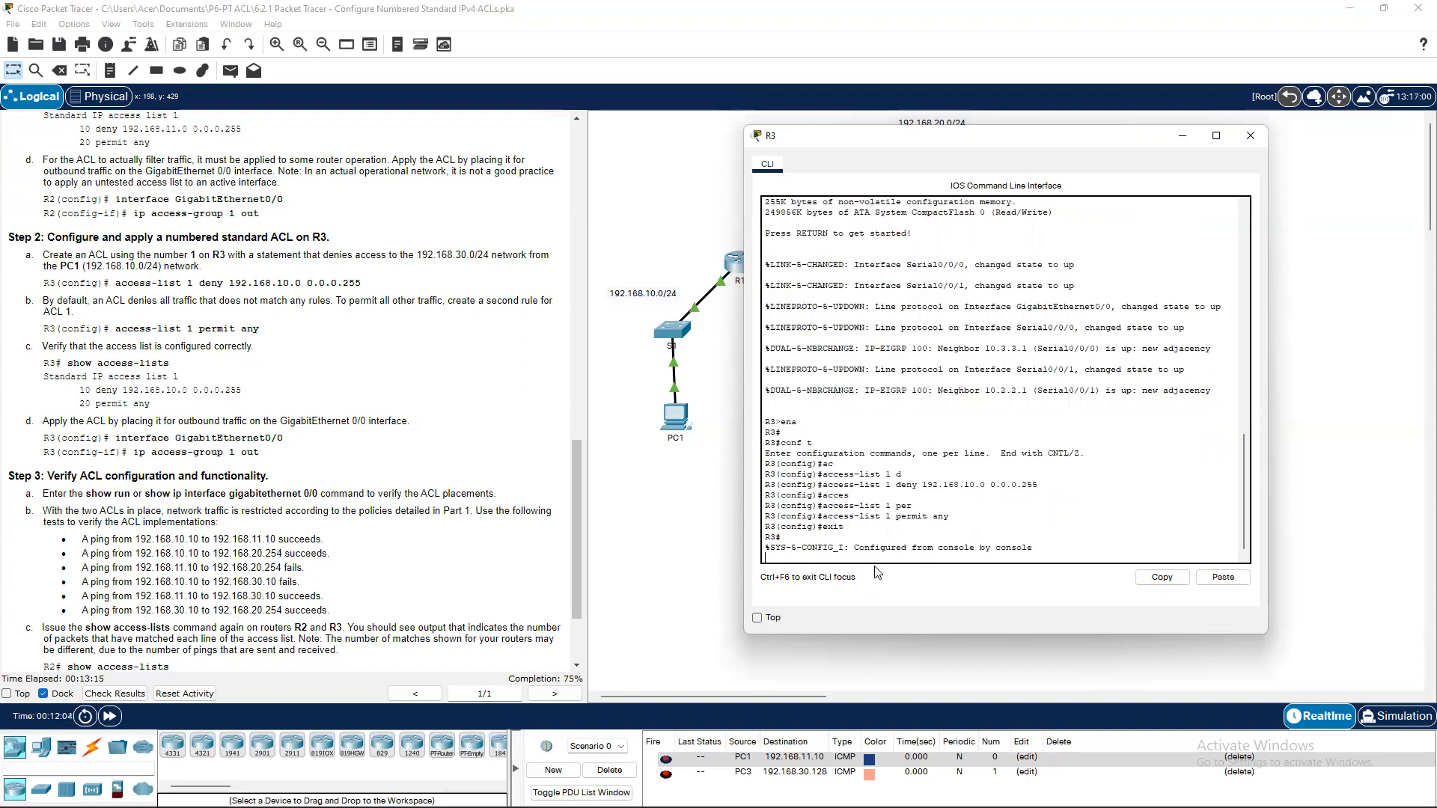
{"action": "key", "text": "Return"}
{"action": "type", "text": "show access-lists"}
{"action": "key", "text": "Tab"}
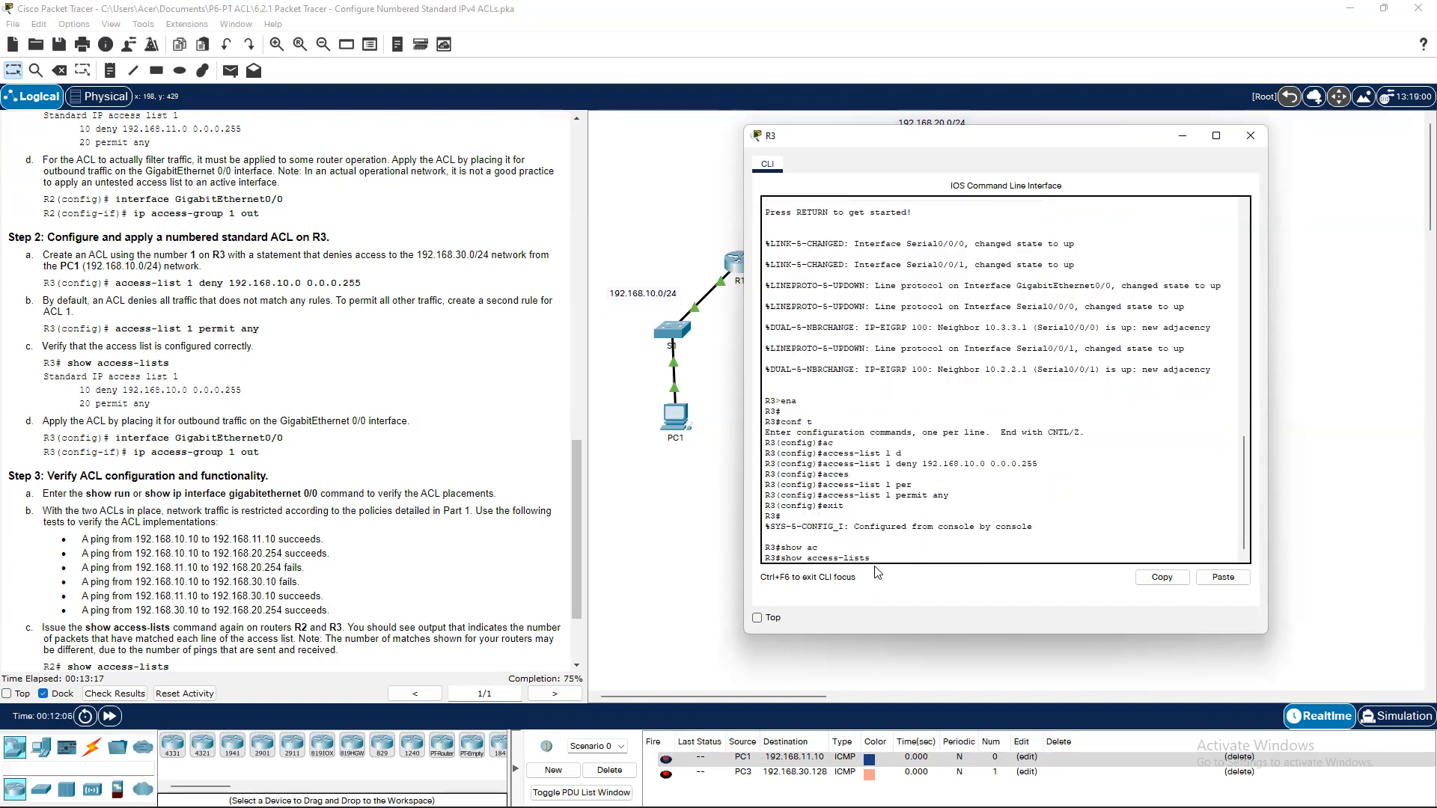
{"action": "key", "text": "Return"}
{"action": "left_click_drag", "start_coordinate": [891, 549], "coordinate": [779, 518]}
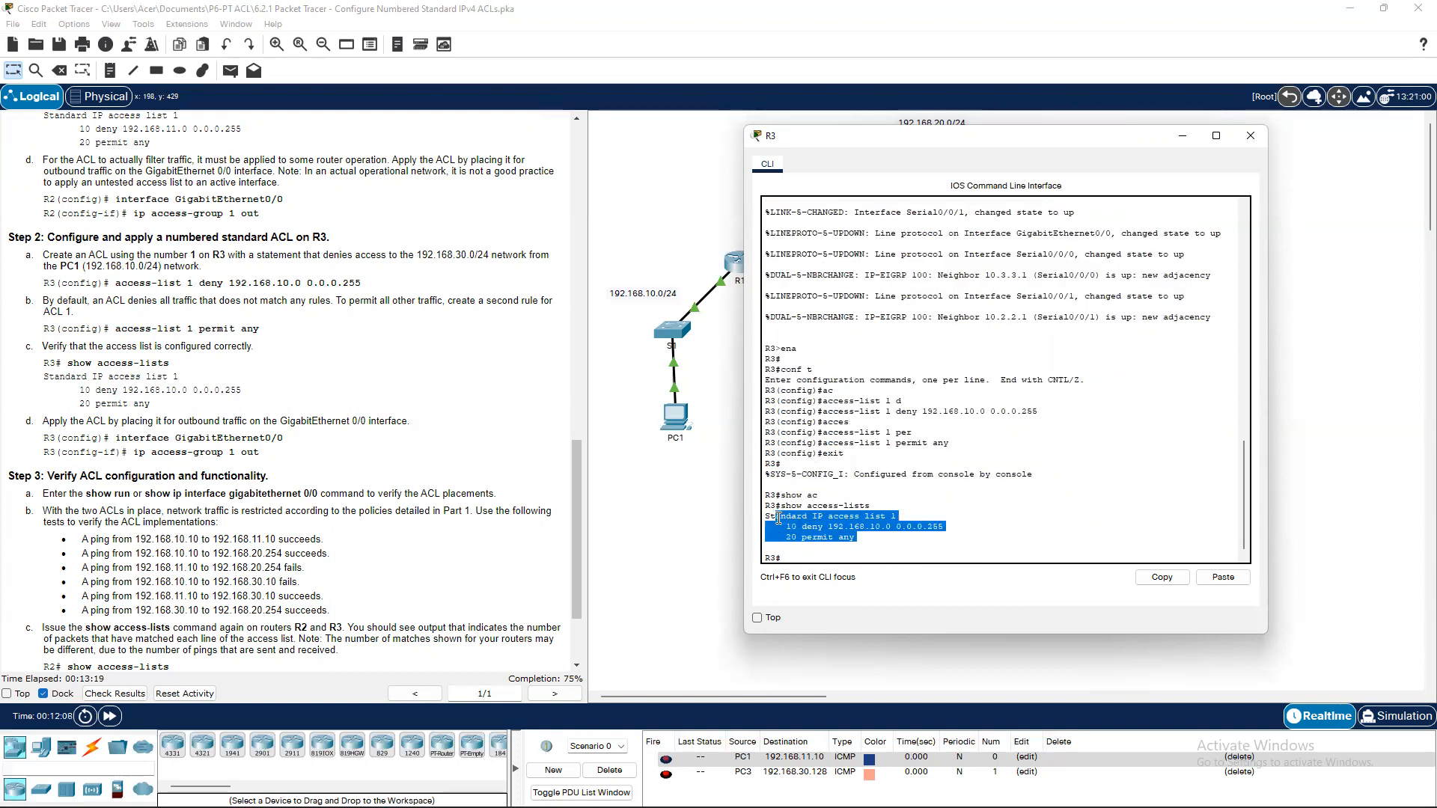
Check the instructions for applying the ACL, return to R3's command line and re-enter global configuration mode.
{"action": "left_click", "coordinate": [341, 450]}
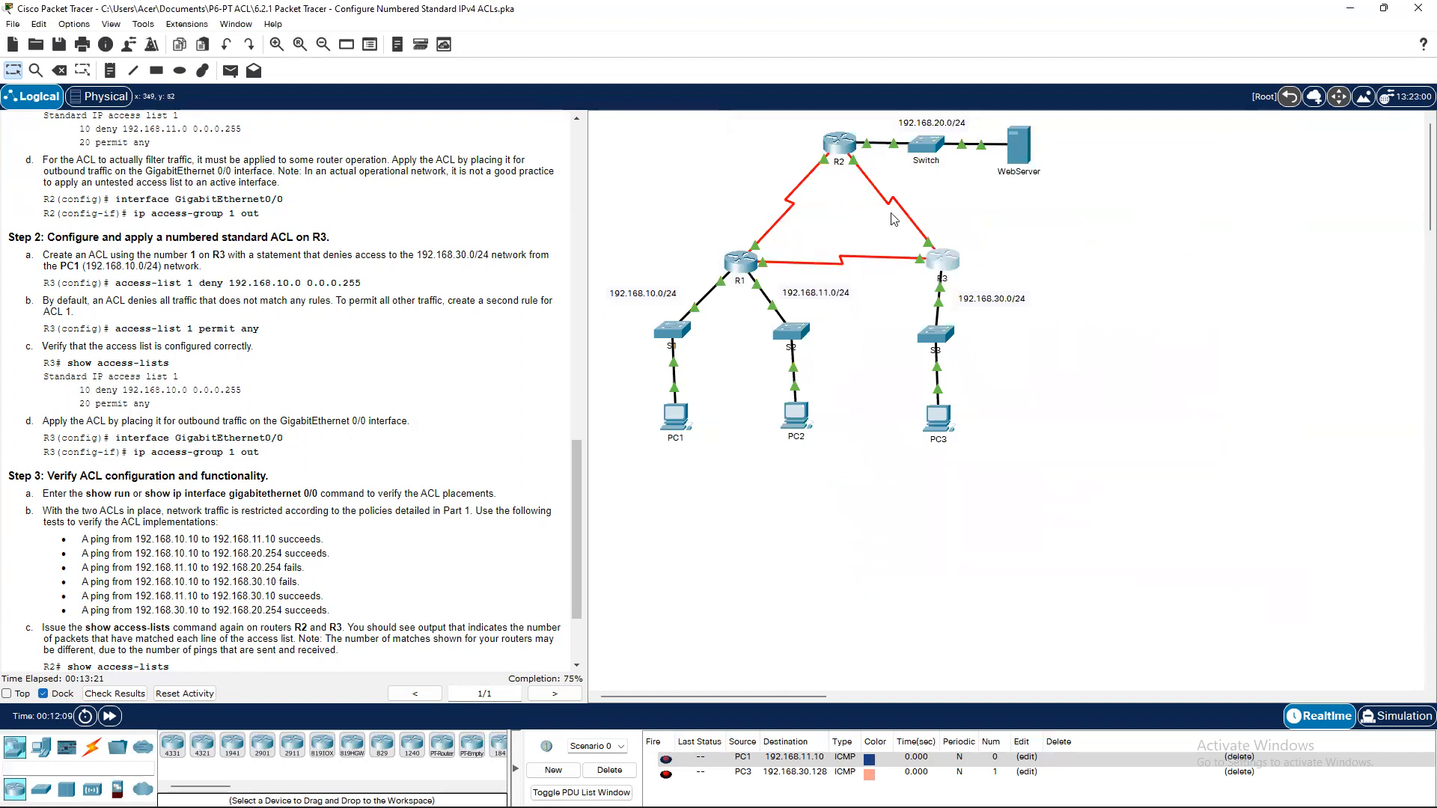
{"action": "left_click", "coordinate": [937, 261]}
{"action": "left_click", "coordinate": [949, 556]}
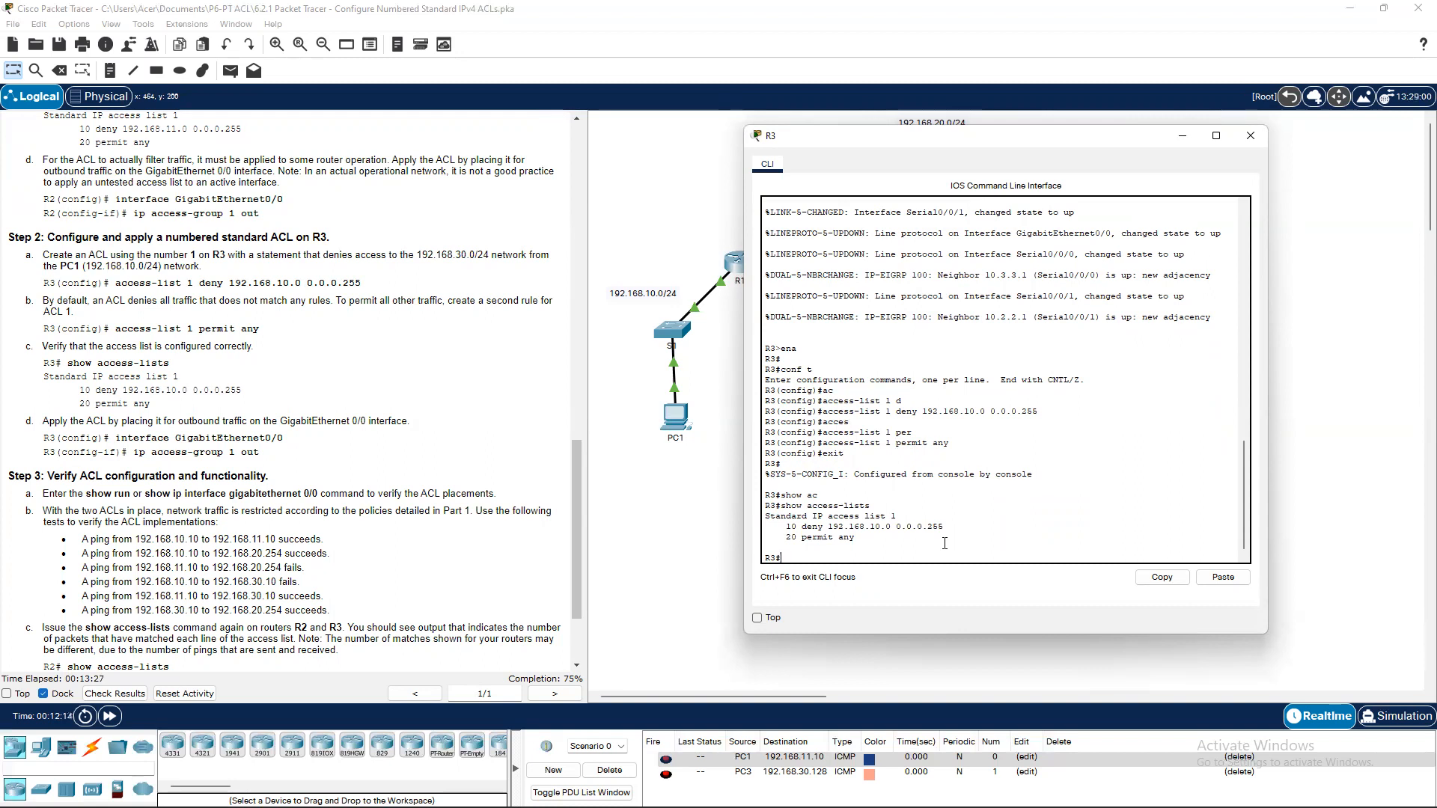
{"action": "type", "text": "coonf t"}
{"action": "key", "text": "Return"}
{"action": "type", "text": "conf t"}
{"action": "key", "text": "Return"}
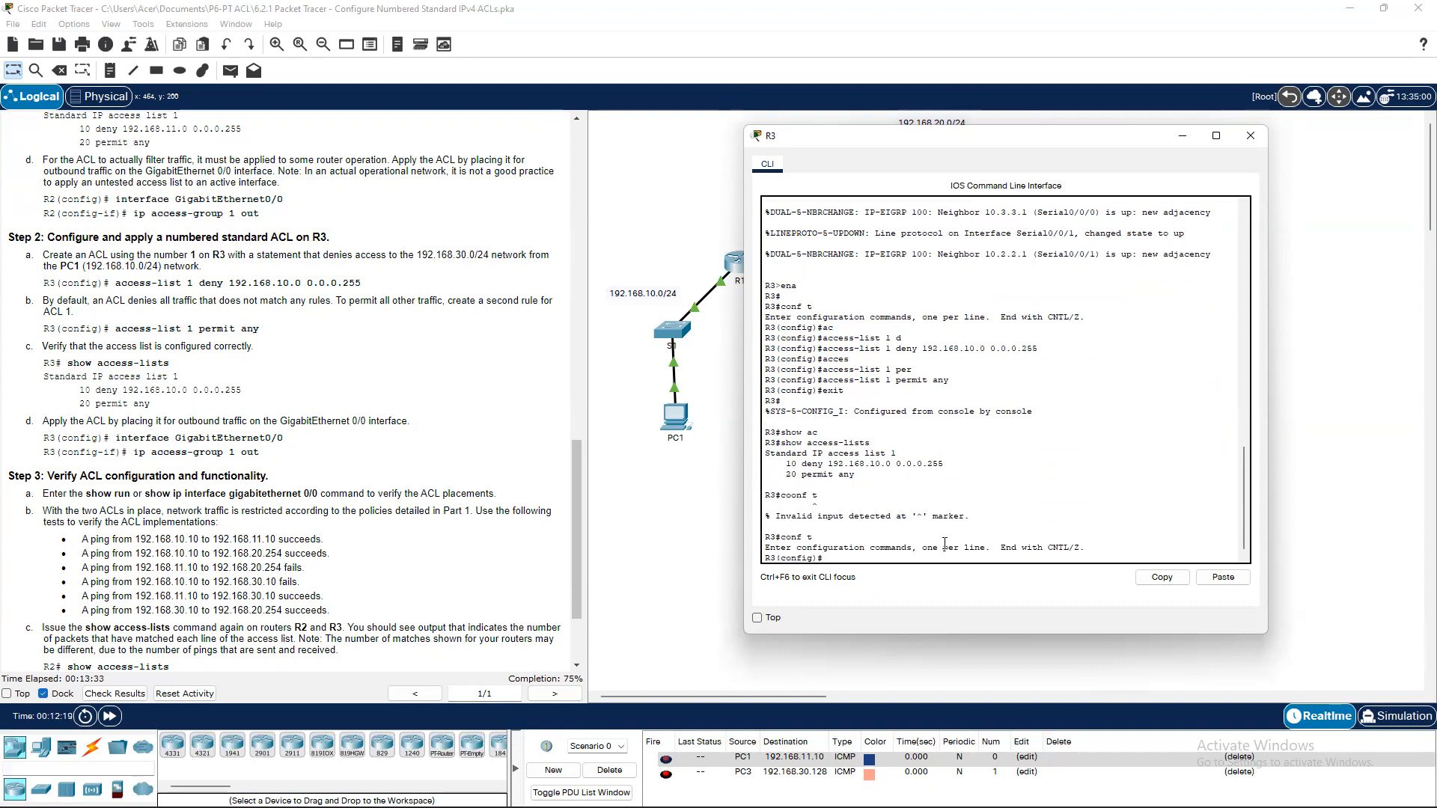
Enter interface configuration mode for GigabitEthernet 0/0 on R3.
{"action": "key", "text": "Return"}
{"action": "type", "text": "int"}
{"action": "key", "text": "Tab"}
{"action": "type", "text": "g"}
{"action": "key", "text": "Tab"}
{"action": "type", "text": "0/0"}
{"action": "key", "text": "Return"}
Apply access list 1 to outbound traffic on R3's GigabitEthernet 0/0 interface with ip access-group 1 out.
{"action": "type", "text": "ip ac"}
{"action": "key", "text": "Tab"}
{"action": "type", "text": "1 o"}
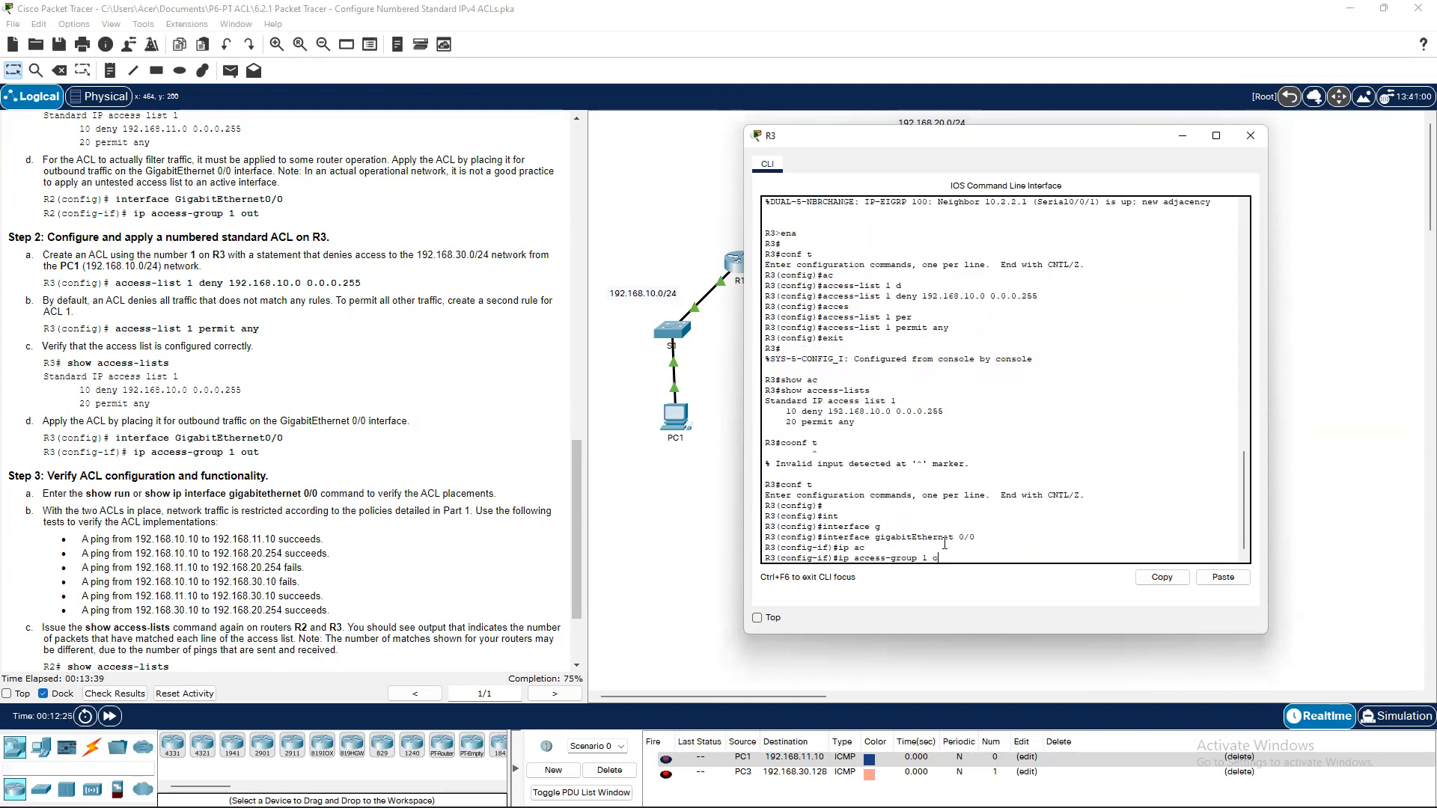
{"action": "type", "text": "ut"}
{"action": "key", "text": "Return"}
{"action": "key", "text": "Return"}
{"action": "key", "text": "Return"}
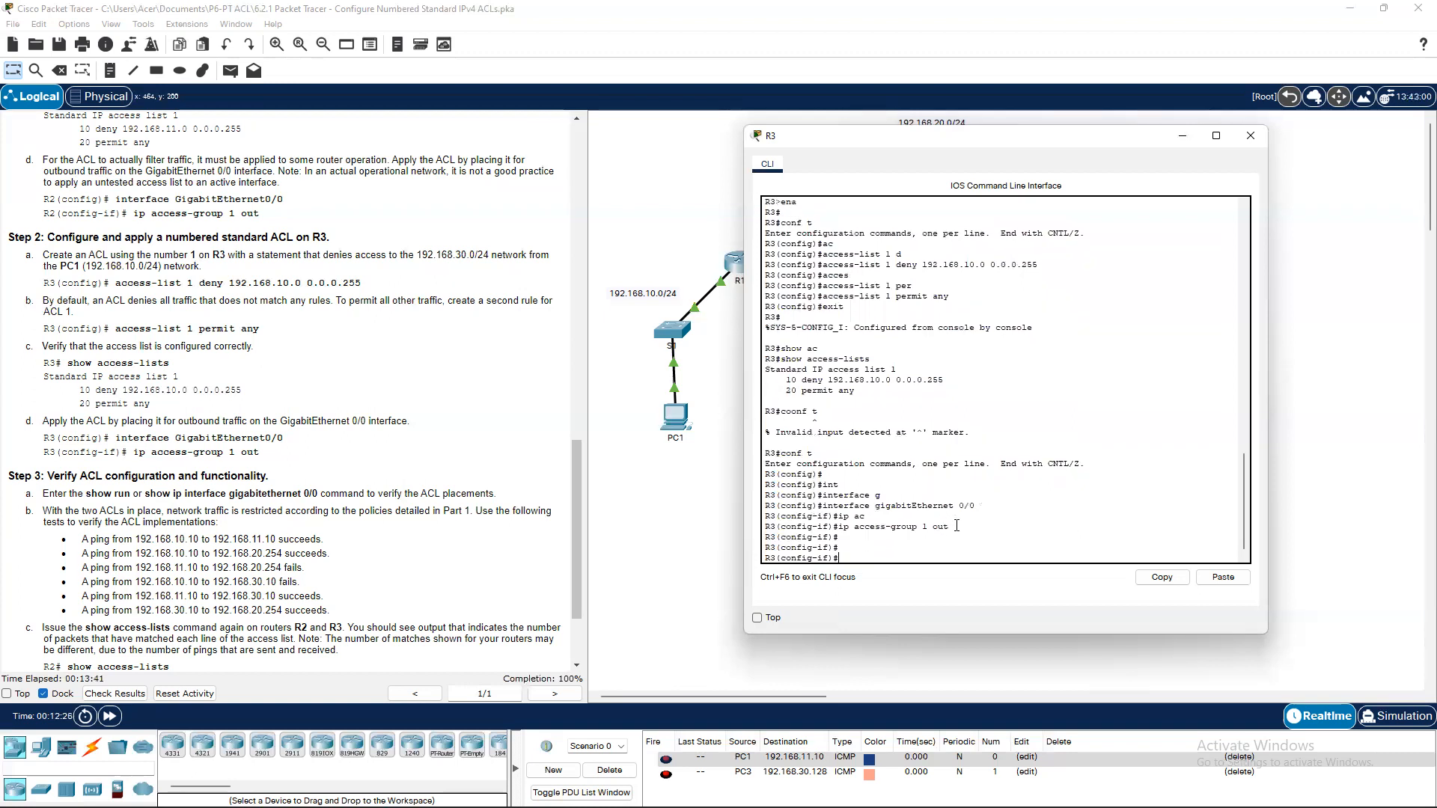
Read Step 3 of the instructions, reopen R2's command line and exit its configuration modes to privileged EXEC mode.
{"action": "left_click", "coordinate": [1183, 136]}
{"action": "scroll", "coordinate": [254, 406], "scroll_direction": "down", "scroll_amount": 3}
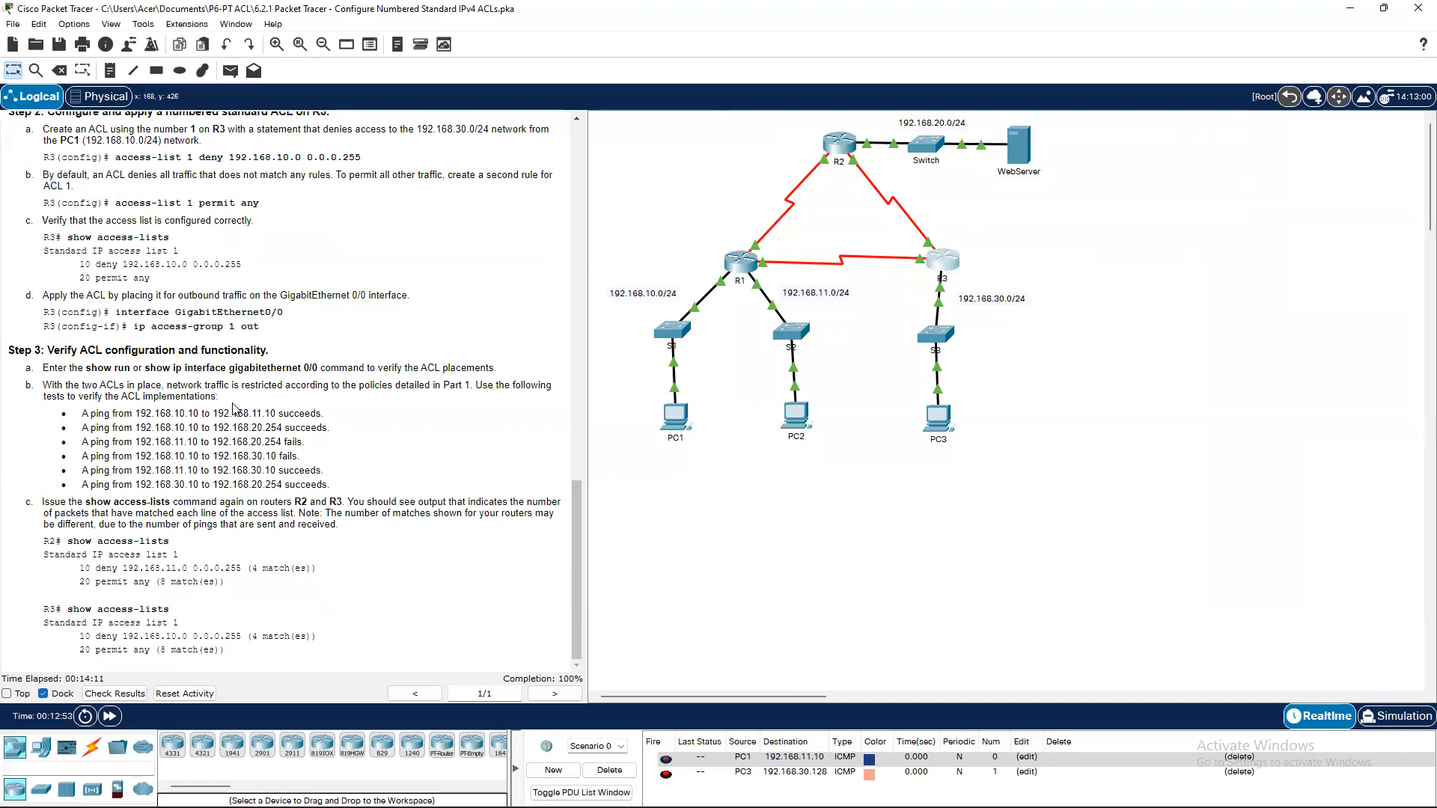
{"action": "left_click", "coordinate": [842, 145]}
{"action": "left_click_drag", "start_coordinate": [1066, 483], "coordinate": [1072, 497]}
{"action": "key", "text": "Return"}
{"action": "key", "text": "Return"}
{"action": "type", "text": "exit"}
{"action": "key", "text": "Return"}
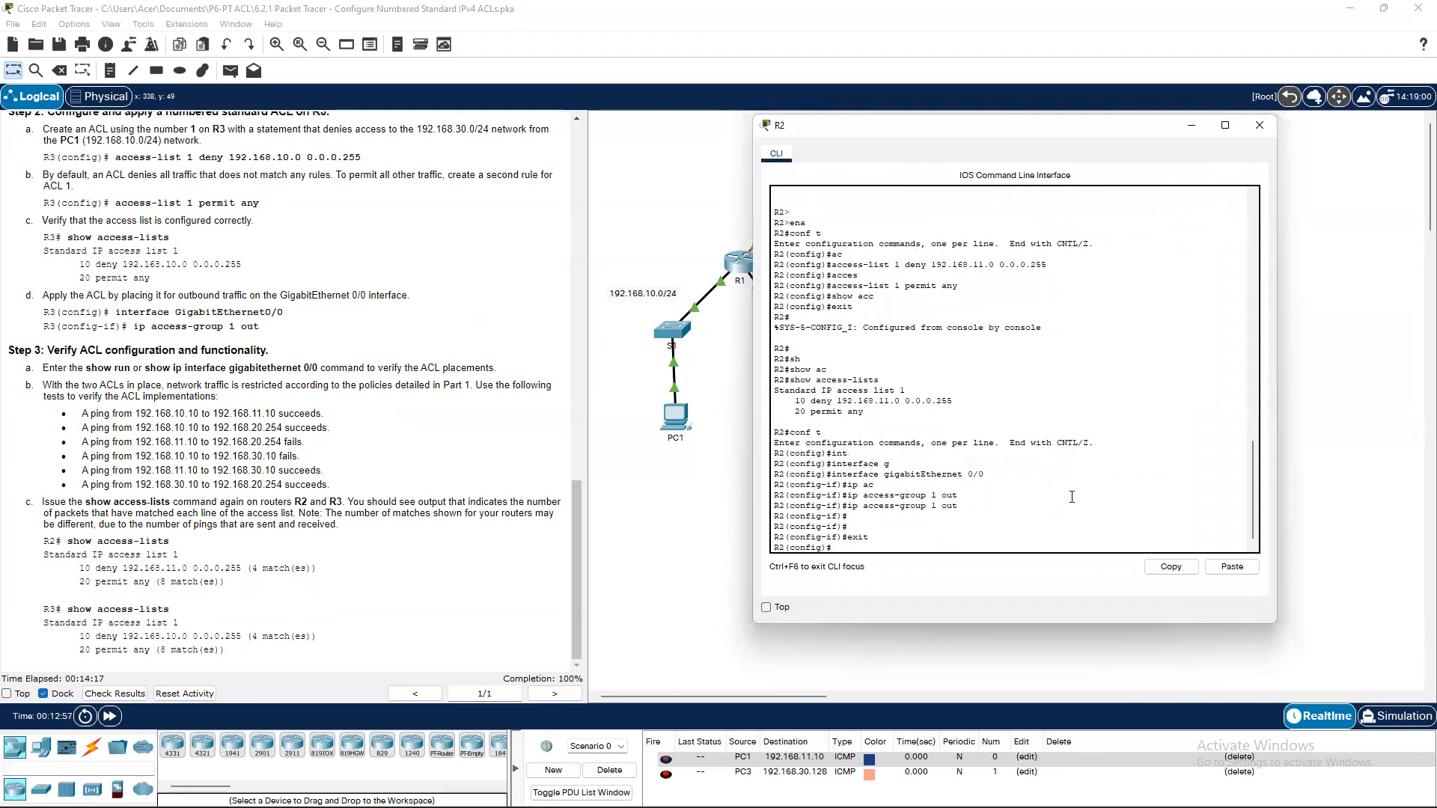
{"action": "key", "text": "Return"}
{"action": "type", "text": "exit"}
{"action": "key", "text": "Return"}
Display the GigabitEthernet 0/0 details on R2 with show ip interface gigabitEthernet 0/0.
{"action": "type", "text": "show"}
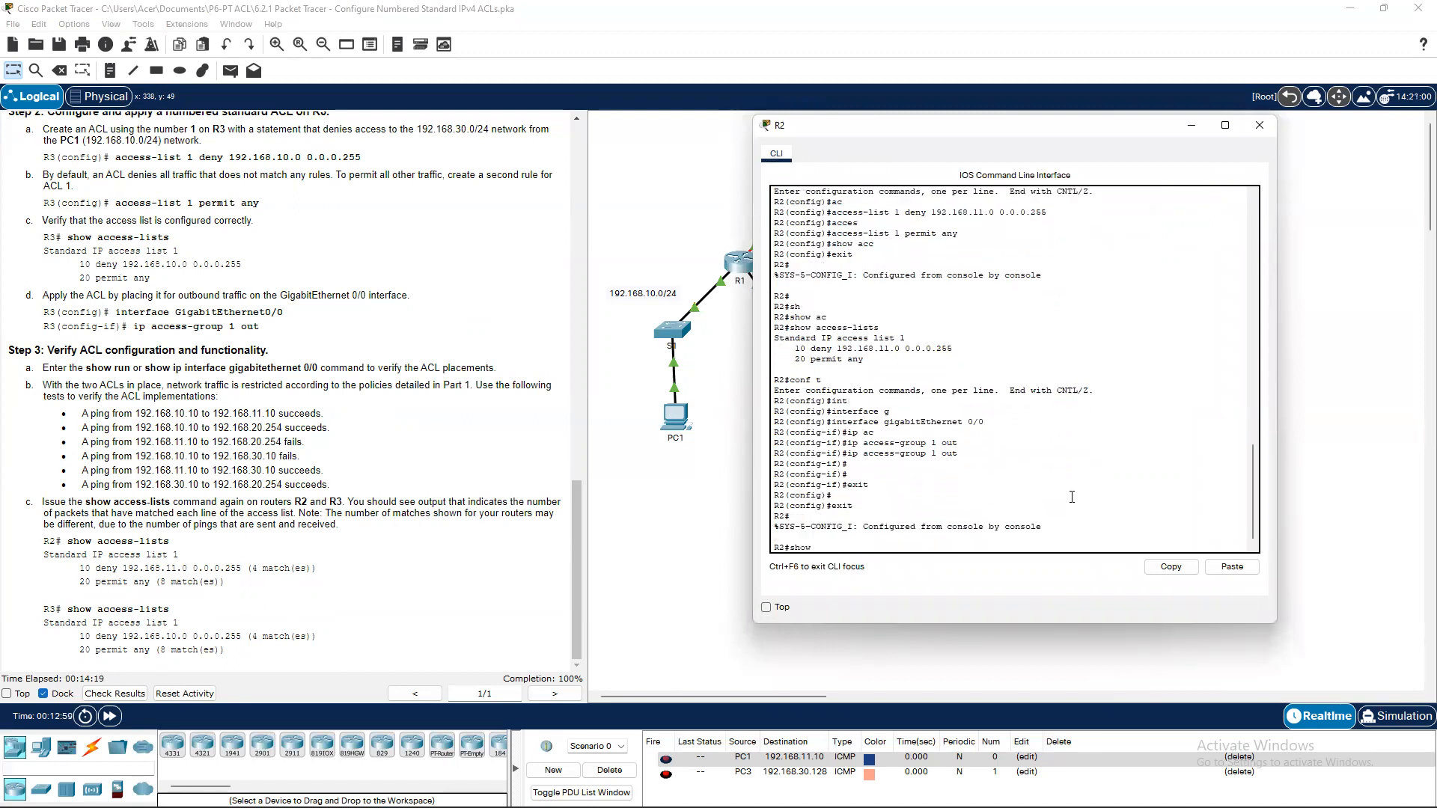
{"action": "type", "text": " ip int"}
{"action": "key", "text": "Tab"}
{"action": "type", "text": "g"}
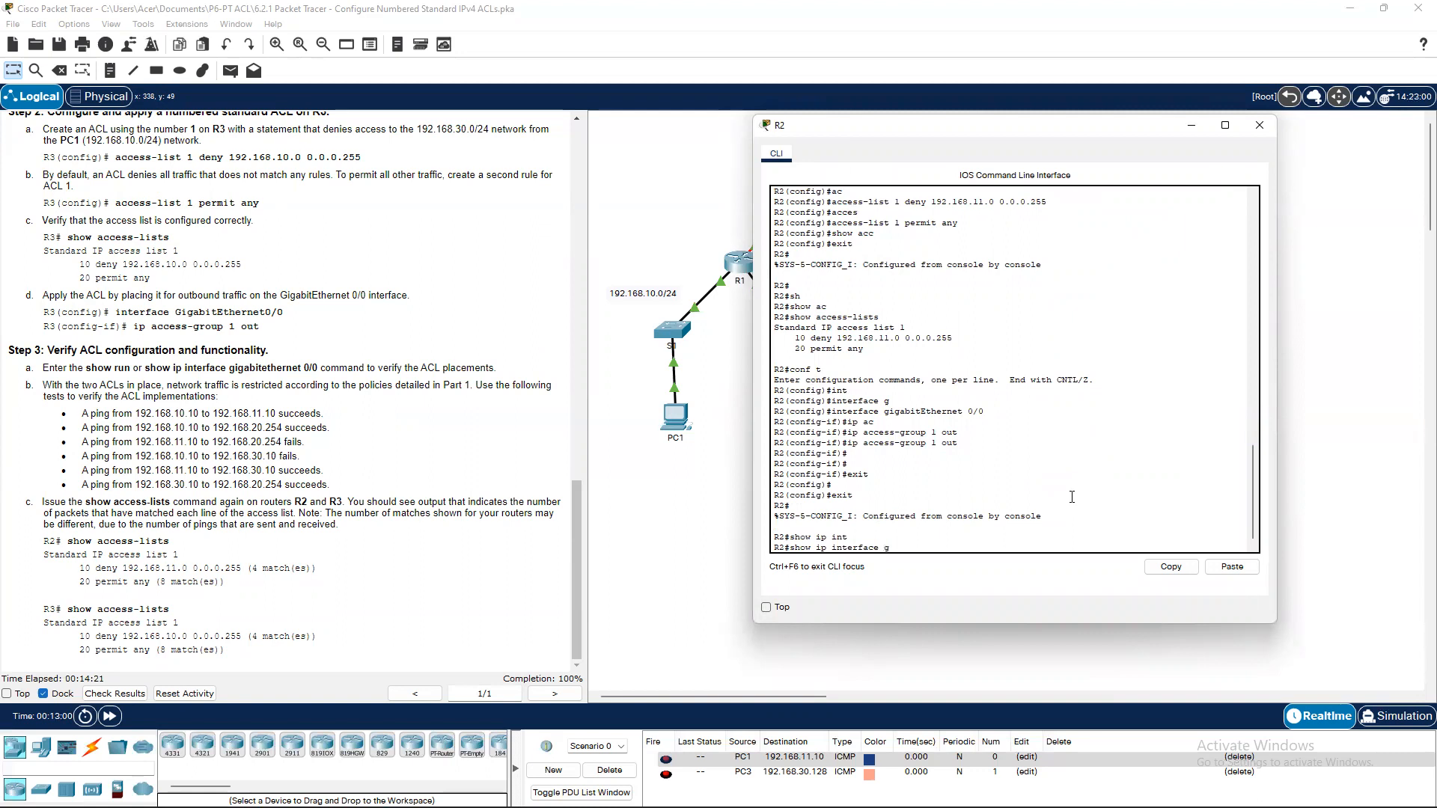
{"action": "key", "text": "Tab"}
{"action": "type", "text": "0/"}
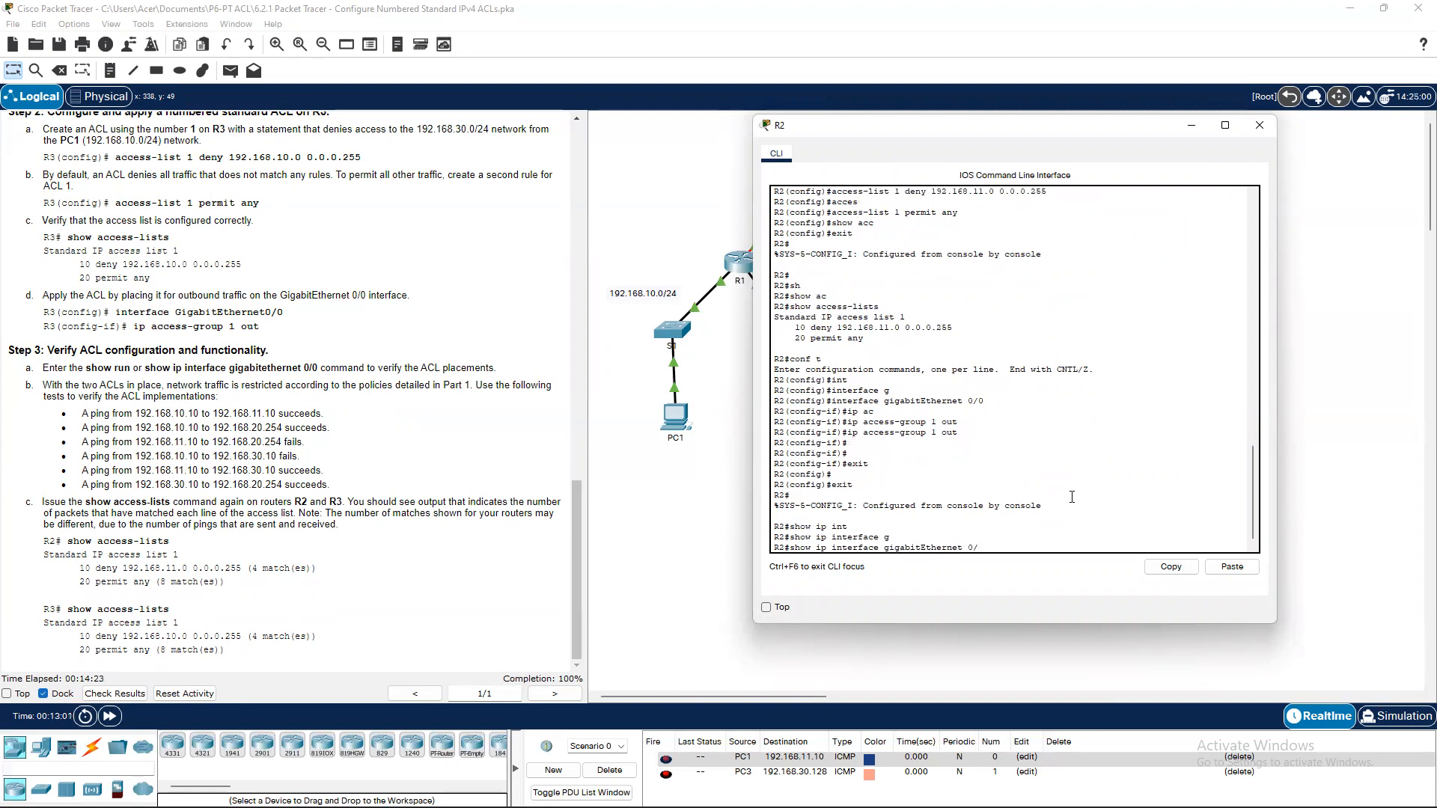
{"action": "type", "text": "0"}
{"action": "key", "text": "Return"}
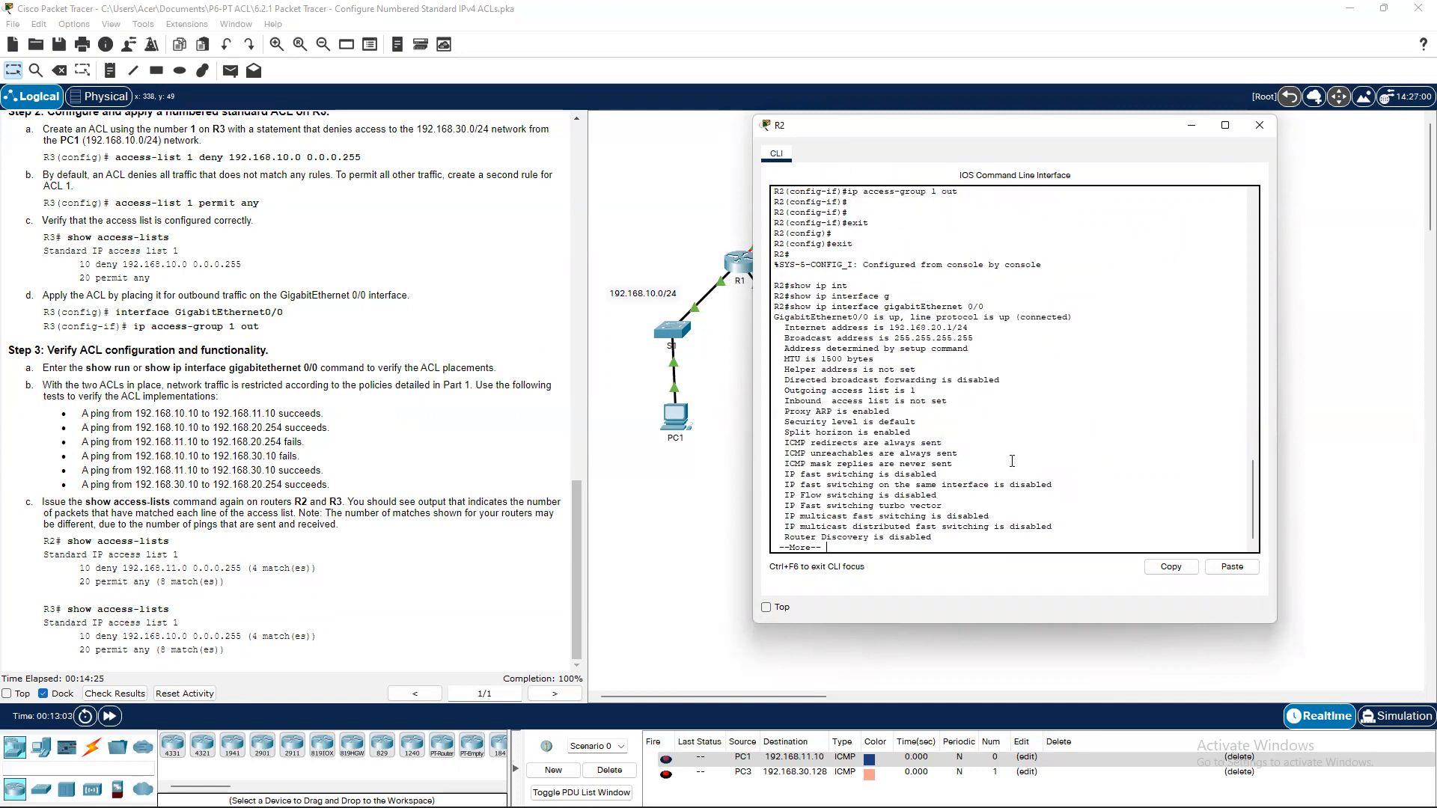
Page through the rest of R2's interface output and examine the outgoing and inbound access list settings.
{"action": "left_click_drag", "start_coordinate": [978, 335], "coordinate": [966, 332]}
{"action": "left_click", "coordinate": [971, 360]}
{"action": "key", "text": "space"}
{"action": "scroll", "coordinate": [947, 473], "scroll_direction": "up", "scroll_amount": 4}
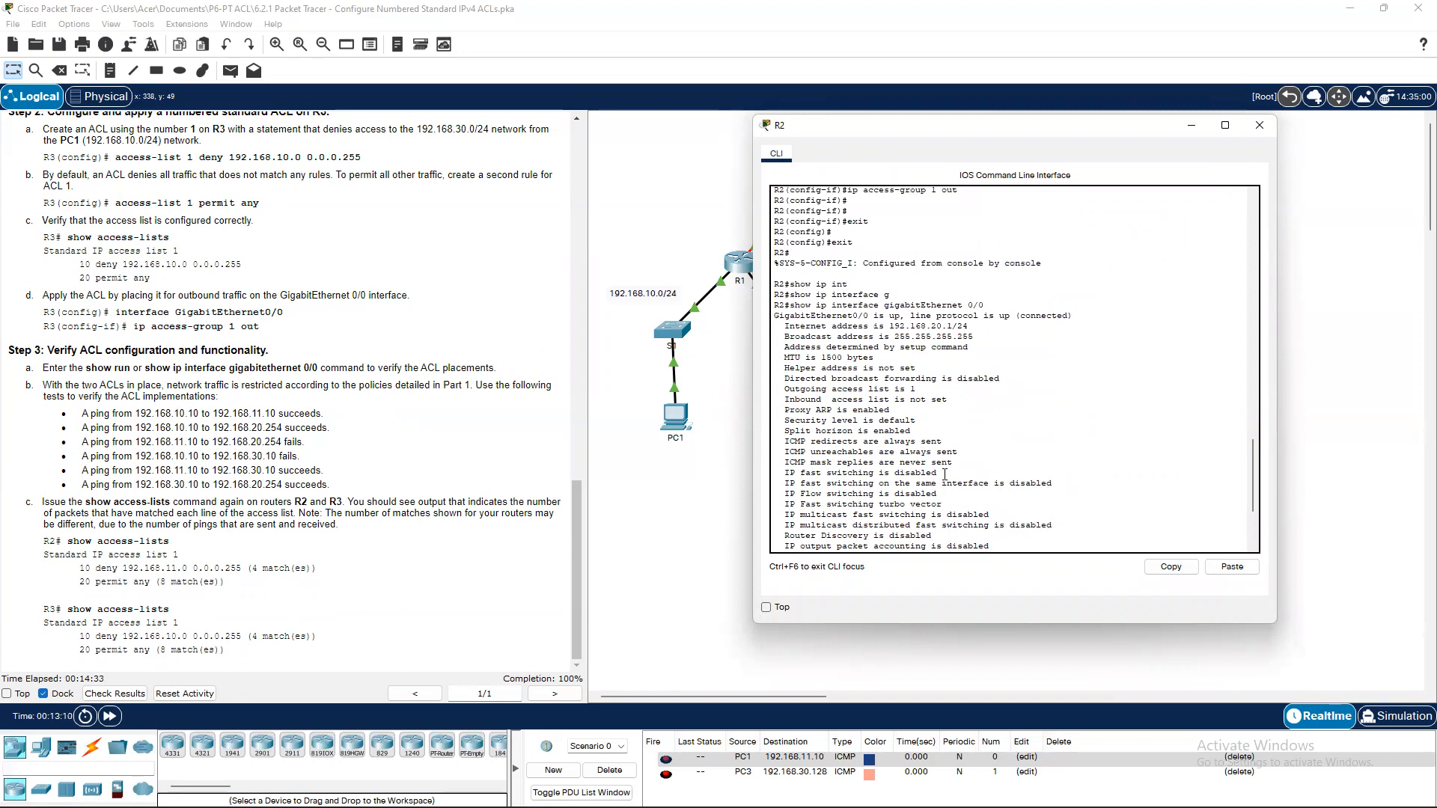
{"action": "scroll", "coordinate": [949, 471], "scroll_direction": "down", "scroll_amount": 3}
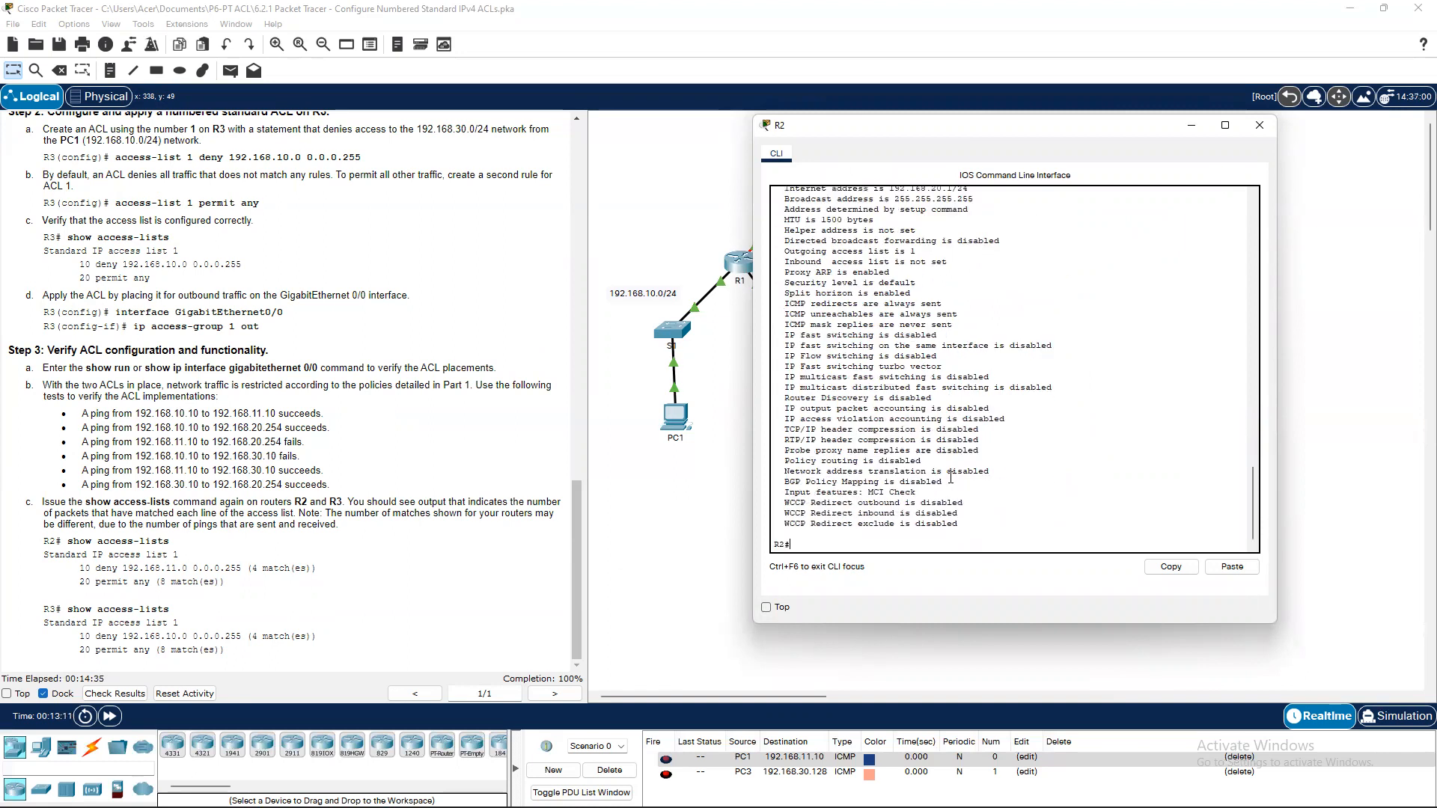
{"action": "scroll", "coordinate": [951, 477], "scroll_direction": "up", "scroll_amount": 3}
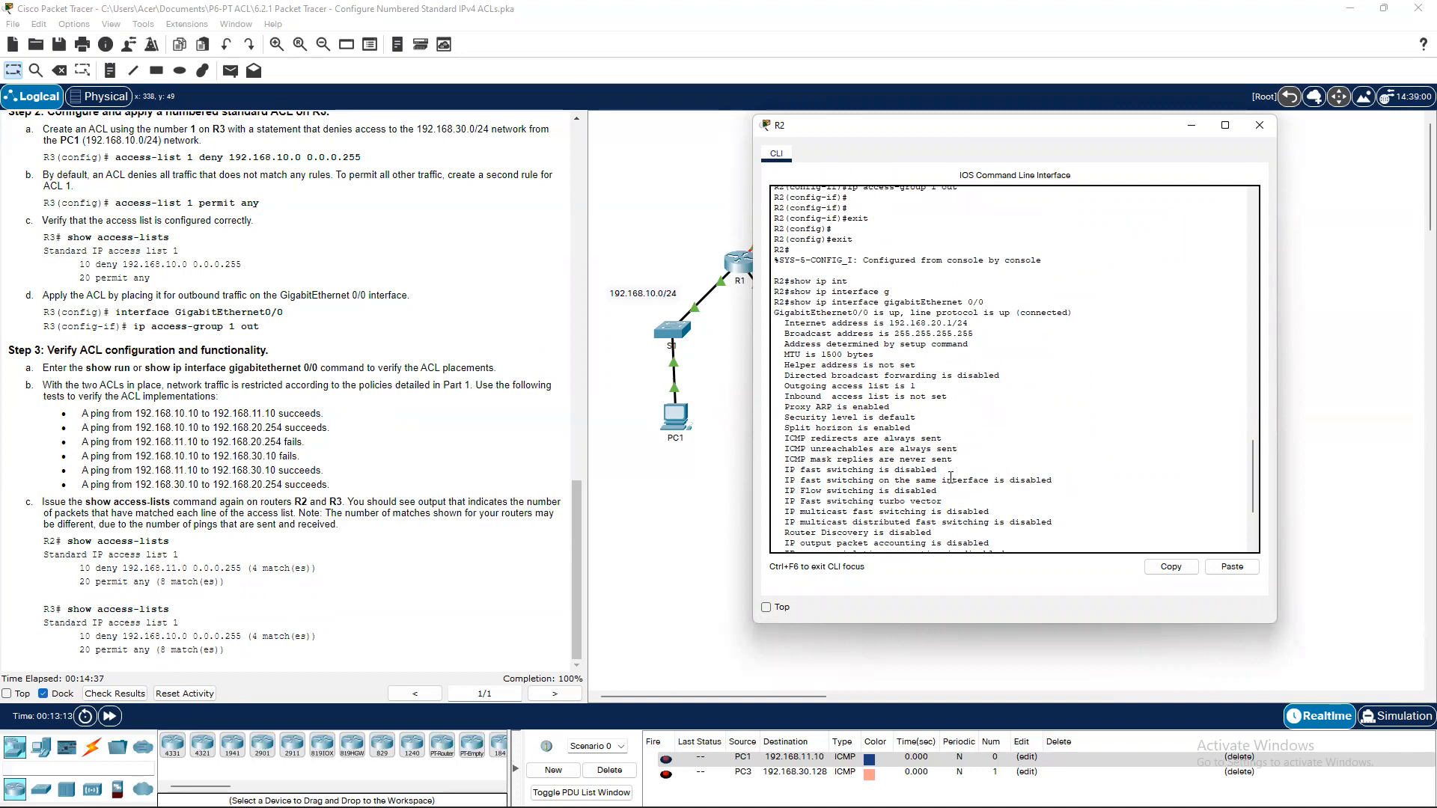
Display R2's running configuration with show run and examine the ip access-group line under GigabitEthernet 0/0.
{"action": "type", "text": "show run"}
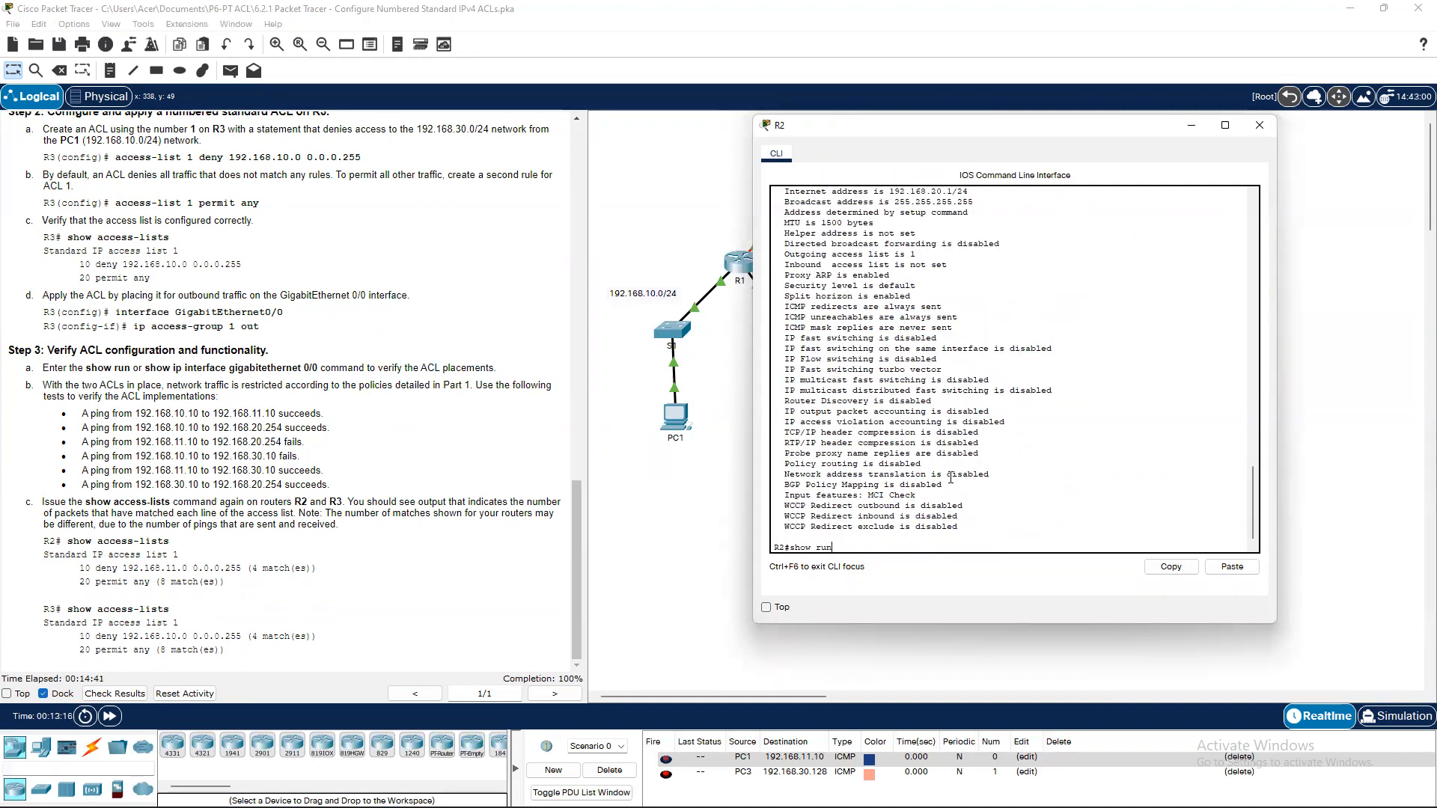
{"action": "key", "text": "Return"}
{"action": "key", "text": "space"}
{"action": "scroll", "coordinate": [947, 475], "scroll_direction": "up", "scroll_amount": 5}
{"action": "scroll", "coordinate": [915, 468], "scroll_direction": "down", "scroll_amount": 5}
{"action": "key", "text": "space"}
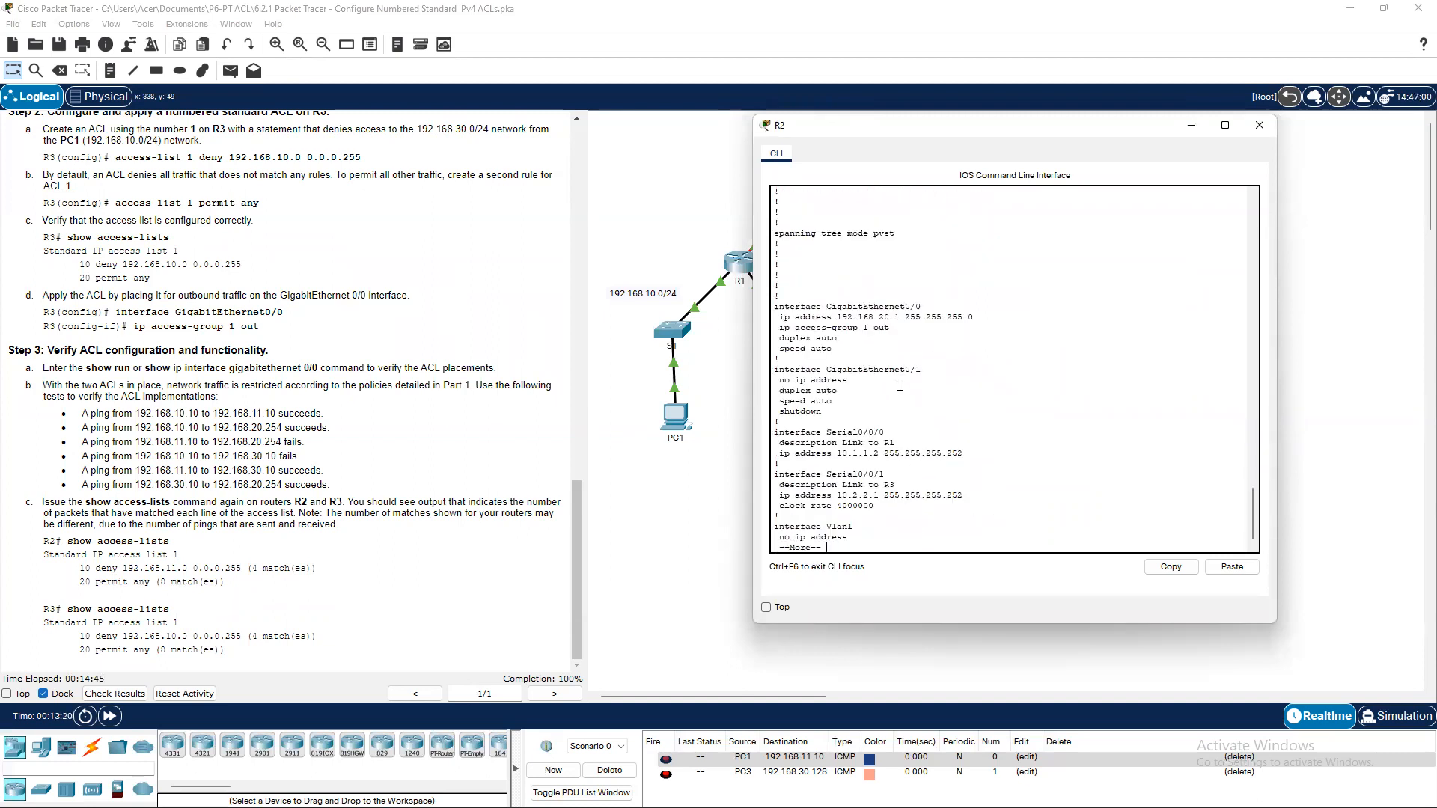
{"action": "scroll", "coordinate": [902, 387], "scroll_direction": "down", "scroll_amount": 1}
{"action": "left_click_drag", "start_coordinate": [890, 327], "coordinate": [764, 311]}
Recheck R2's earlier interface output, minimize its window and review the ping tests listed in Step 3 of the instructions.
{"action": "scroll", "coordinate": [911, 352], "scroll_direction": "up", "scroll_amount": 20}
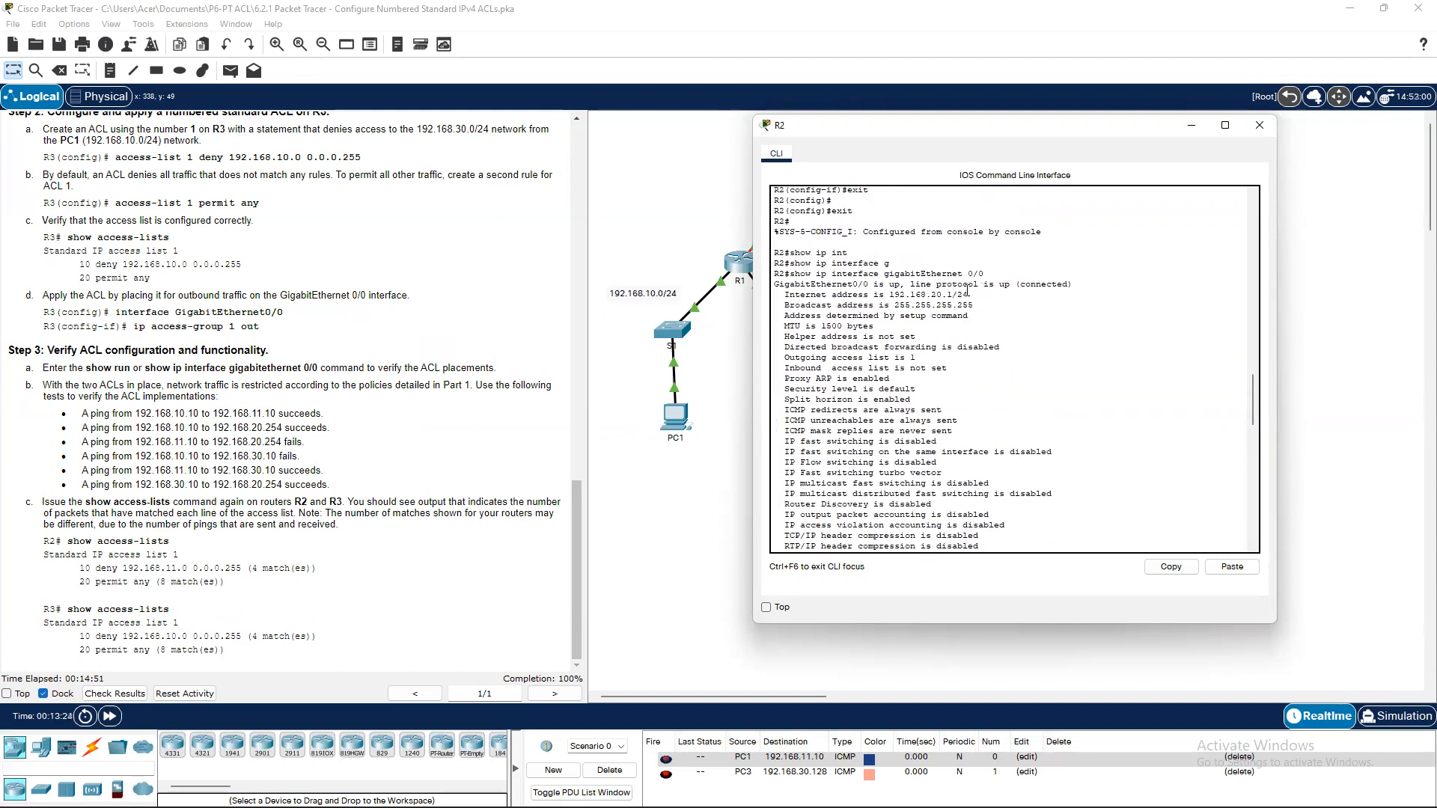
{"action": "left_click_drag", "start_coordinate": [966, 288], "coordinate": [1010, 334]}
{"action": "left_click", "coordinate": [1193, 124]}
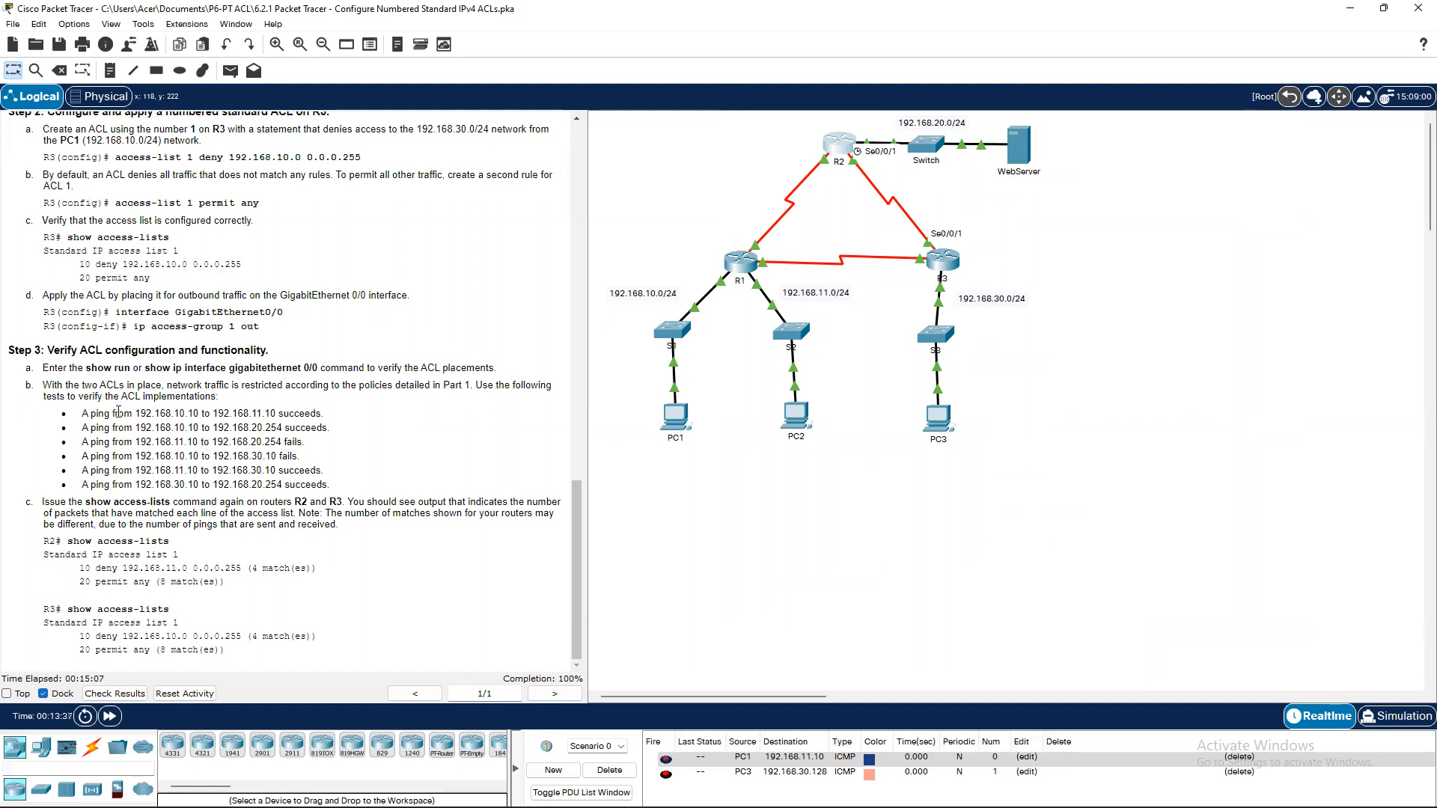
{"action": "left_click_drag", "start_coordinate": [81, 414], "coordinate": [372, 500]}
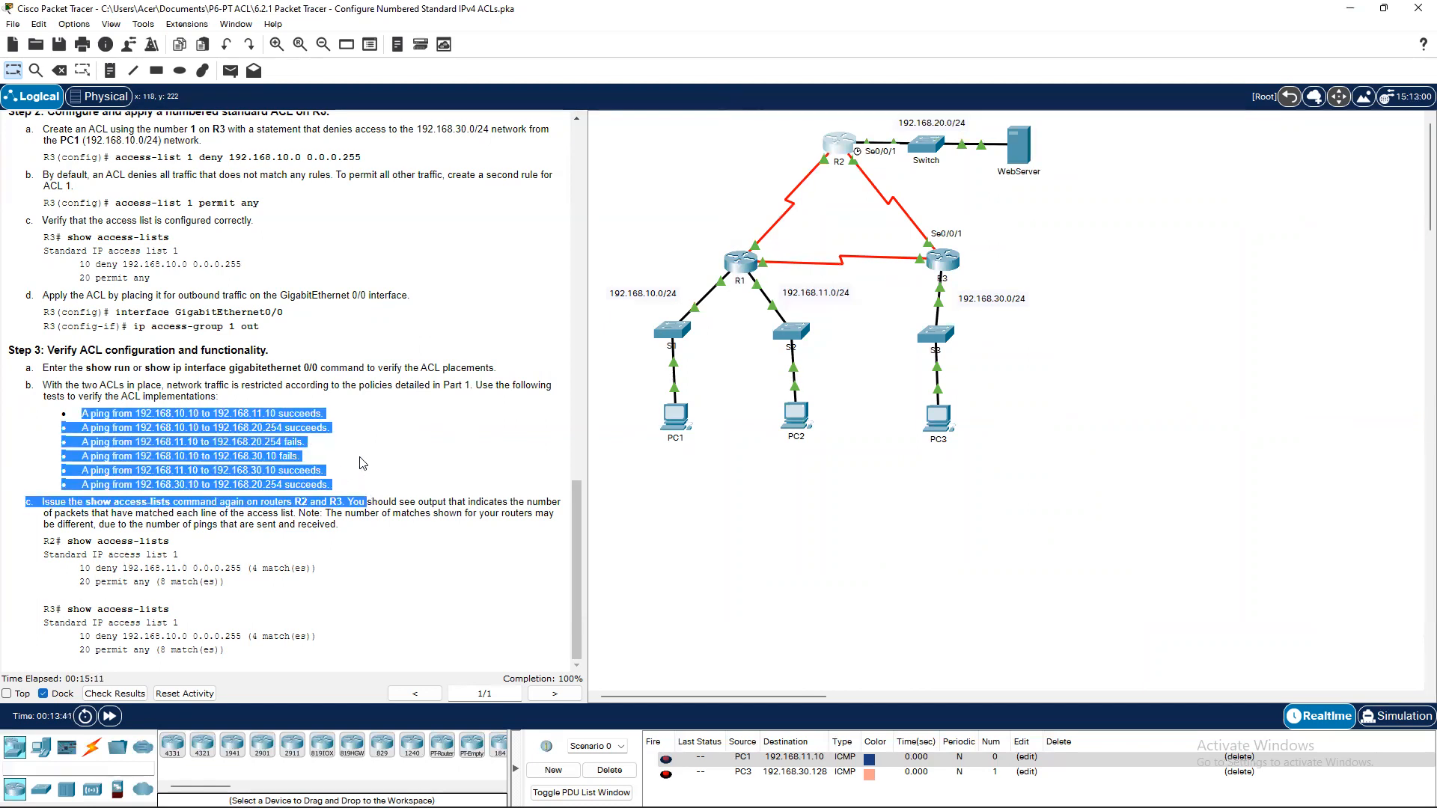
Look up the IP addresses of the three PCs and WebServer in the instructions' Addressing Table.
{"action": "left_click", "coordinate": [363, 463]}
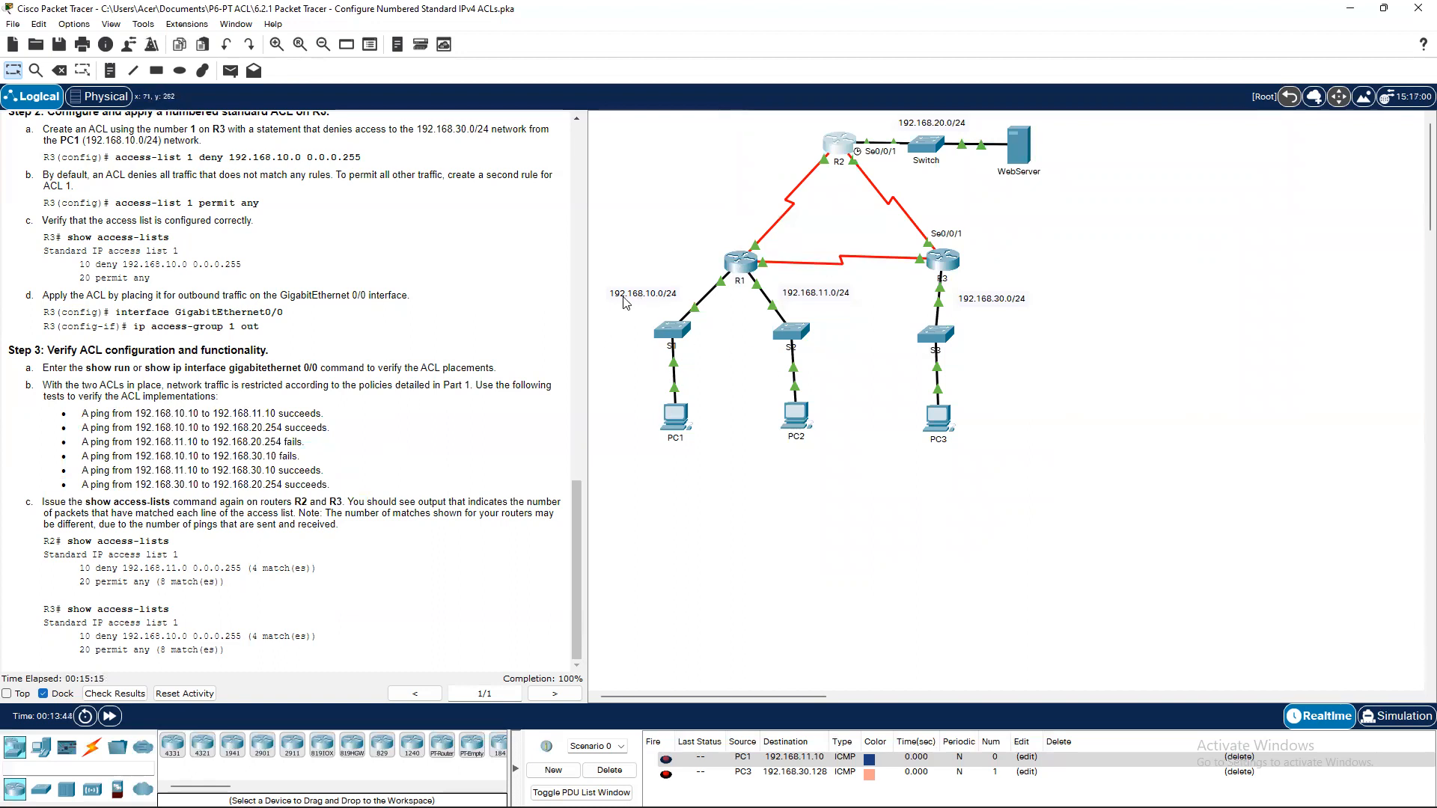
{"action": "scroll", "coordinate": [162, 424], "scroll_direction": "up", "scroll_amount": 2}
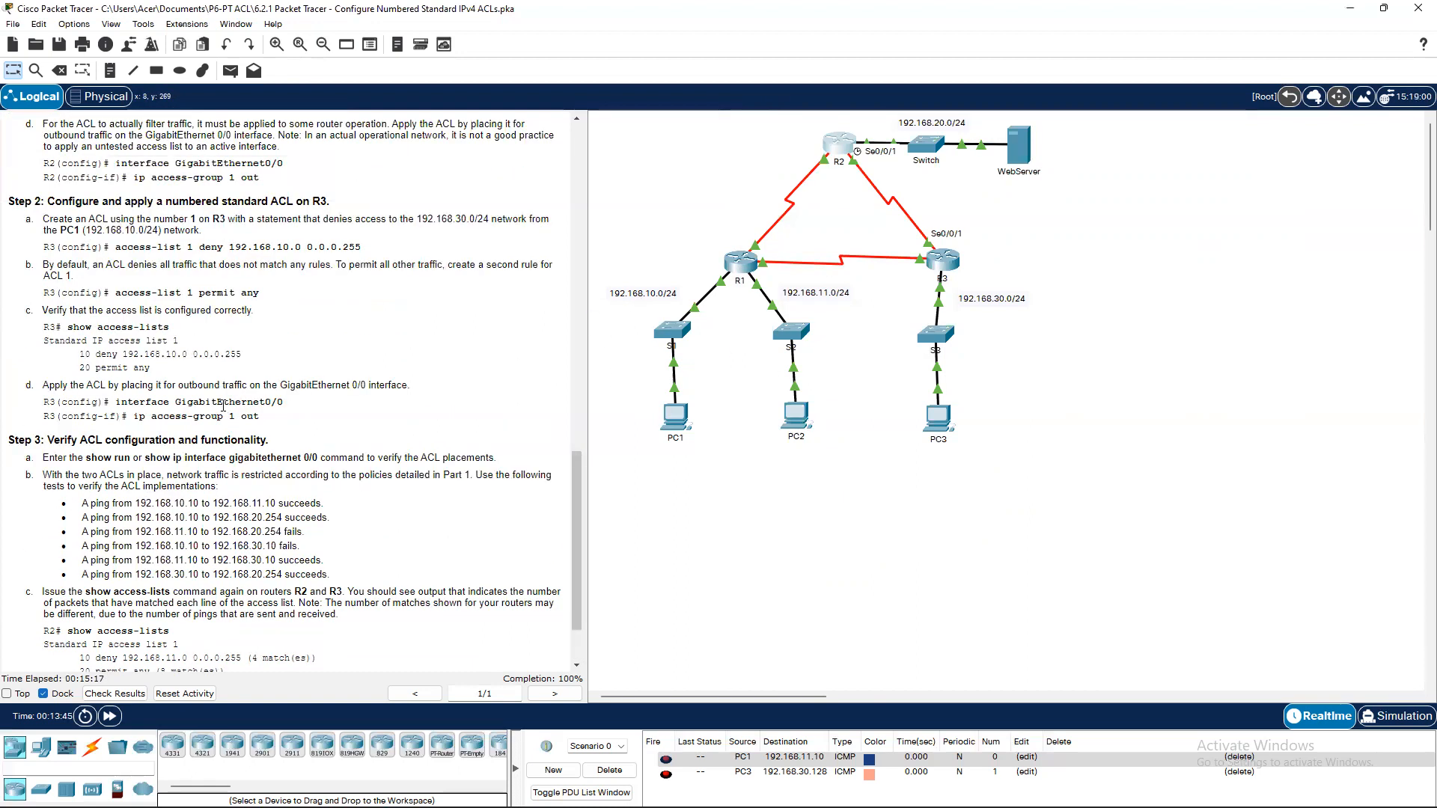
{"action": "scroll", "coordinate": [223, 408], "scroll_direction": "up", "scroll_amount": 15}
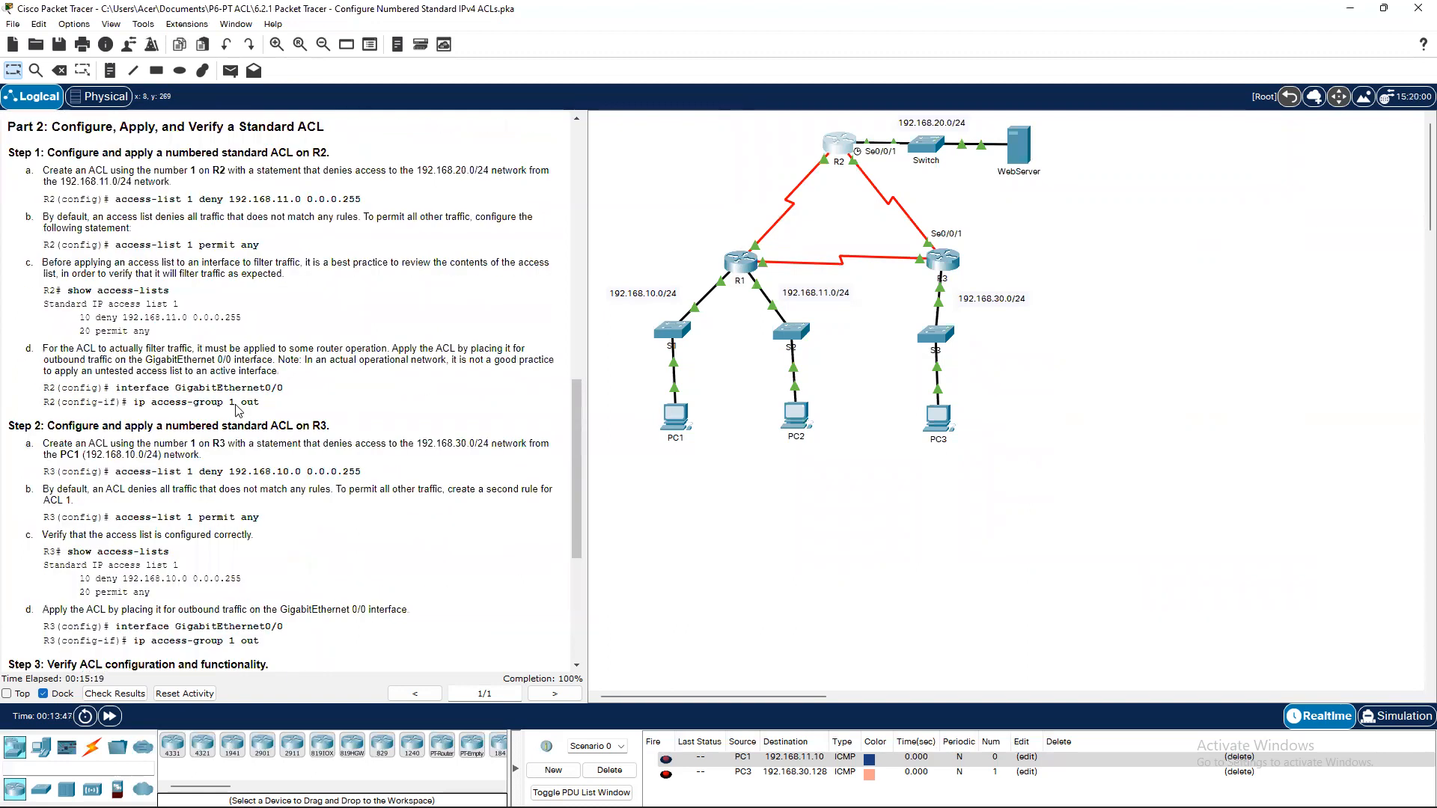
{"action": "scroll", "coordinate": [292, 359], "scroll_direction": "up", "scroll_amount": 1}
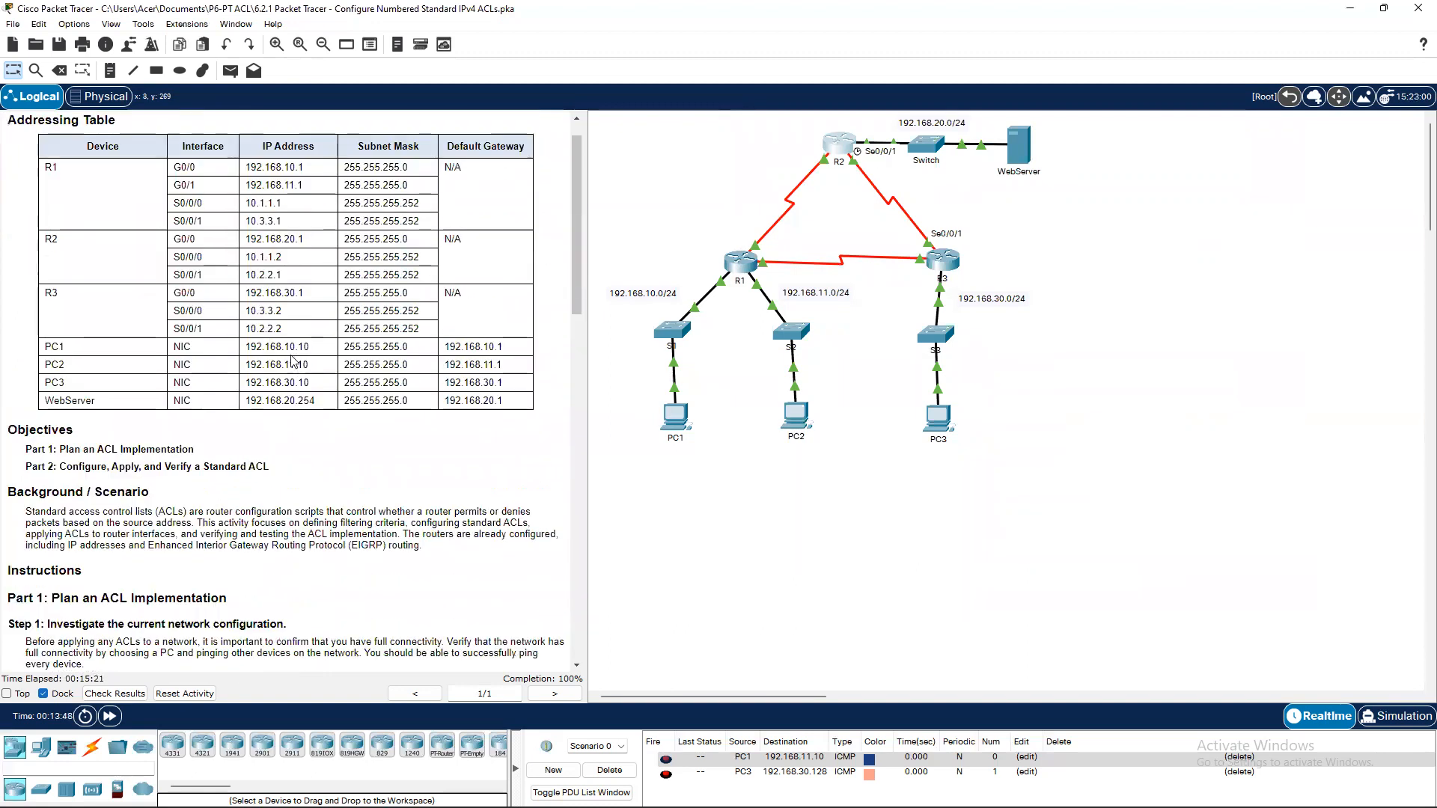
Run the first Step 3 test by pinging 192.168.11.10 from PC1's command prompt.
{"action": "left_click", "coordinate": [674, 413]}
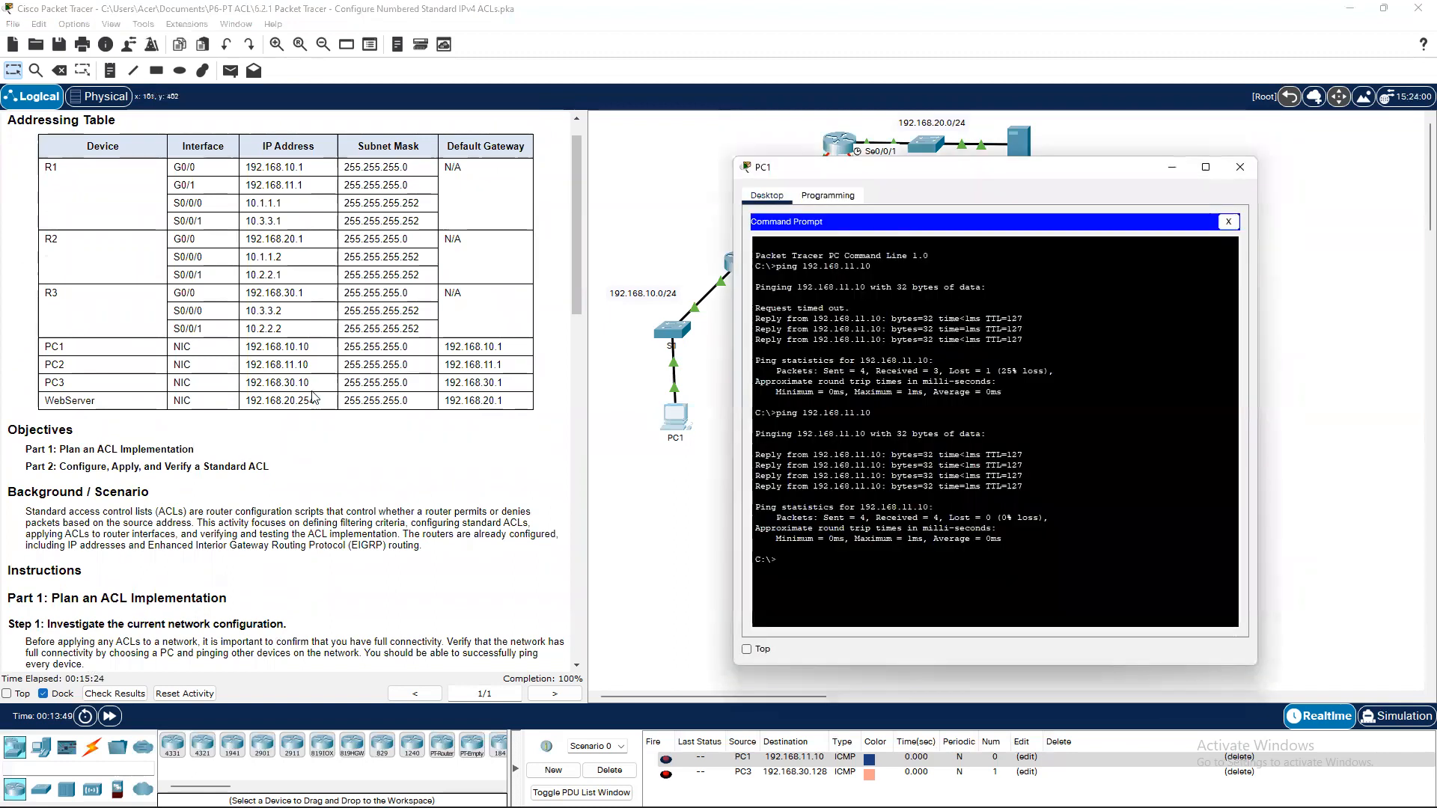
{"action": "scroll", "coordinate": [372, 412], "scroll_direction": "down", "scroll_amount": 15}
{"action": "type", "text": "ping"}
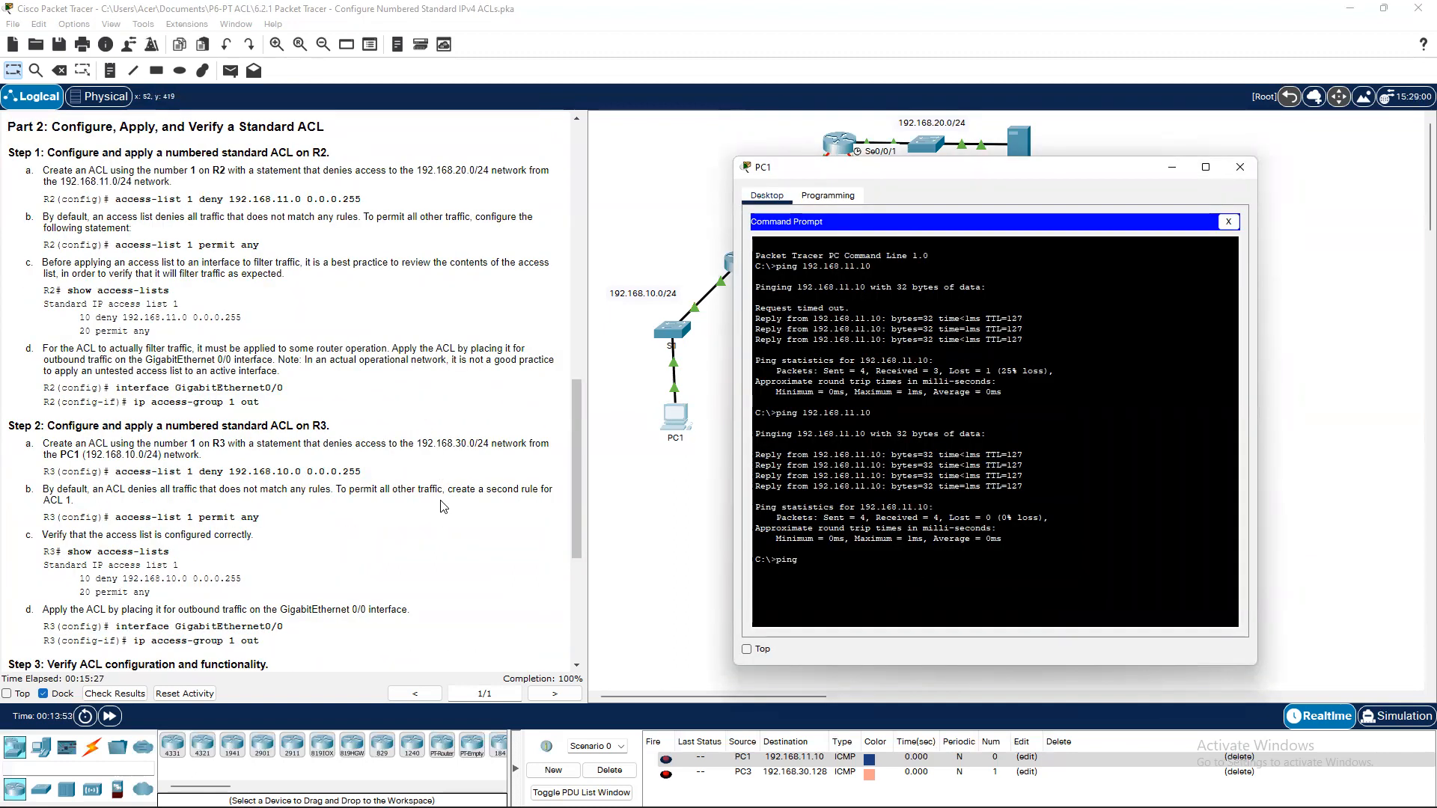
{"action": "scroll", "coordinate": [443, 506], "scroll_direction": "down", "scroll_amount": 7}
{"action": "left_click", "coordinate": [451, 528]}
{"action": "left_click", "coordinate": [676, 419]}
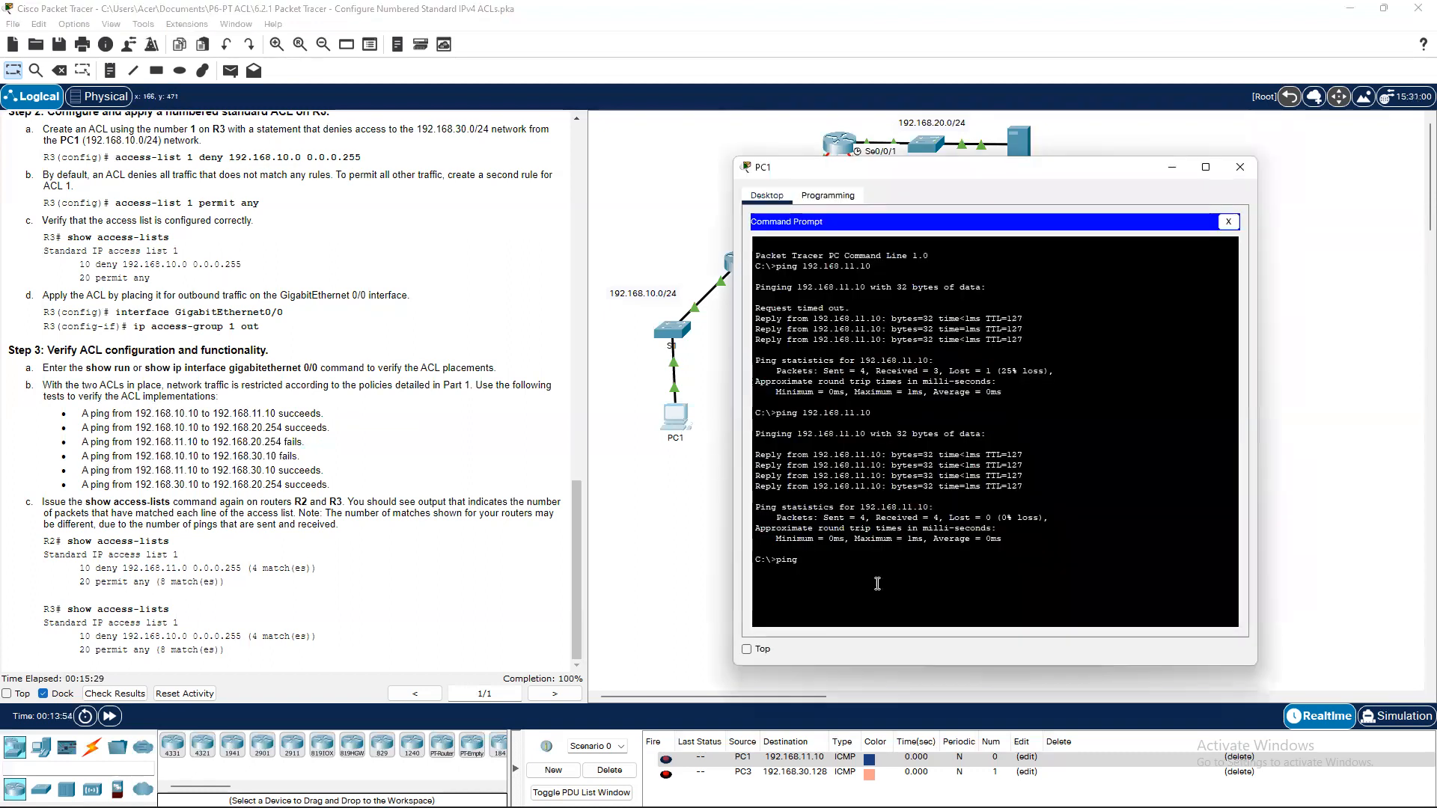
{"action": "type", "text": "192;16"}
{"action": "key", "text": "BackSpace"}
{"action": "type", "text": ".168."}
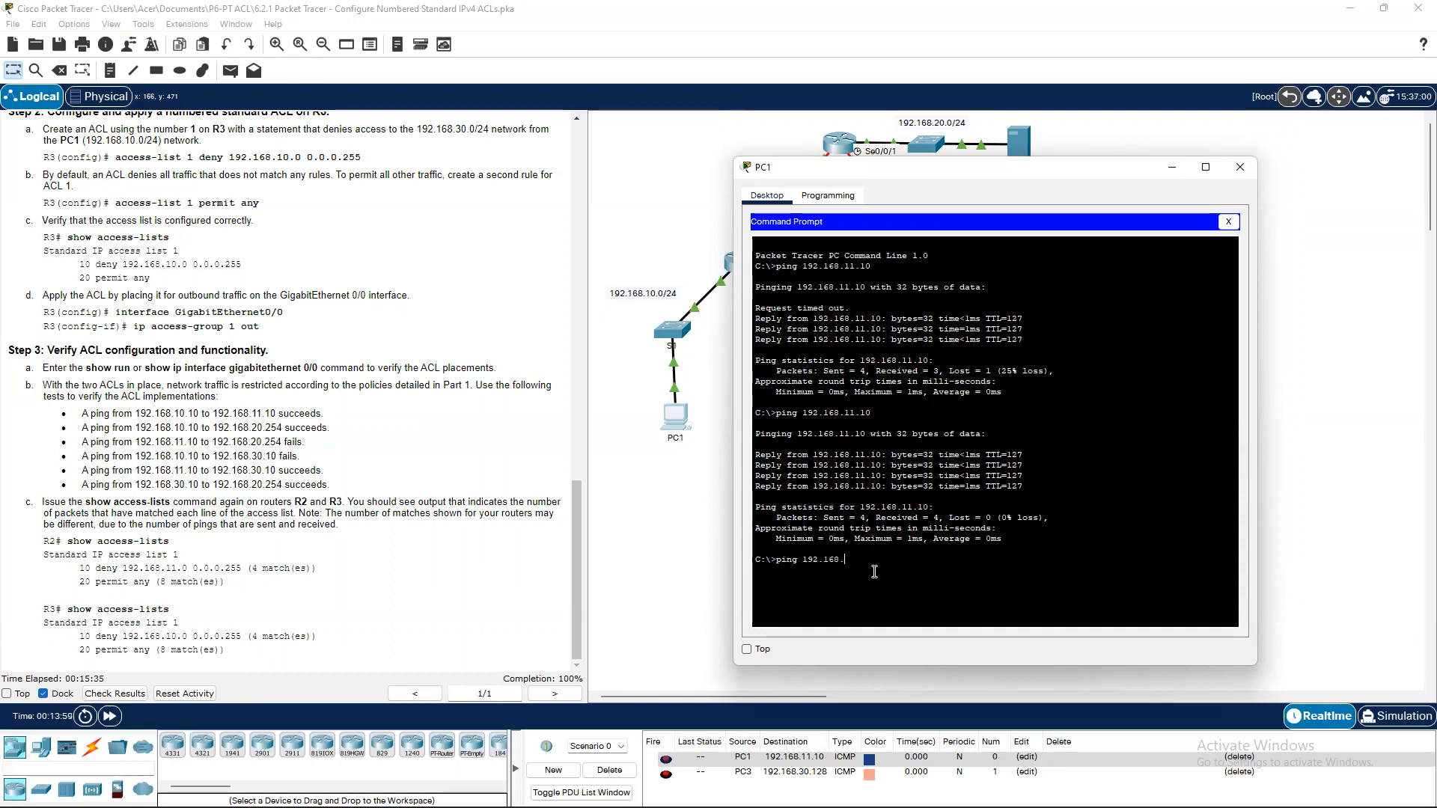
{"action": "type", "text": "11.10"}
{"action": "key", "text": "Return"}
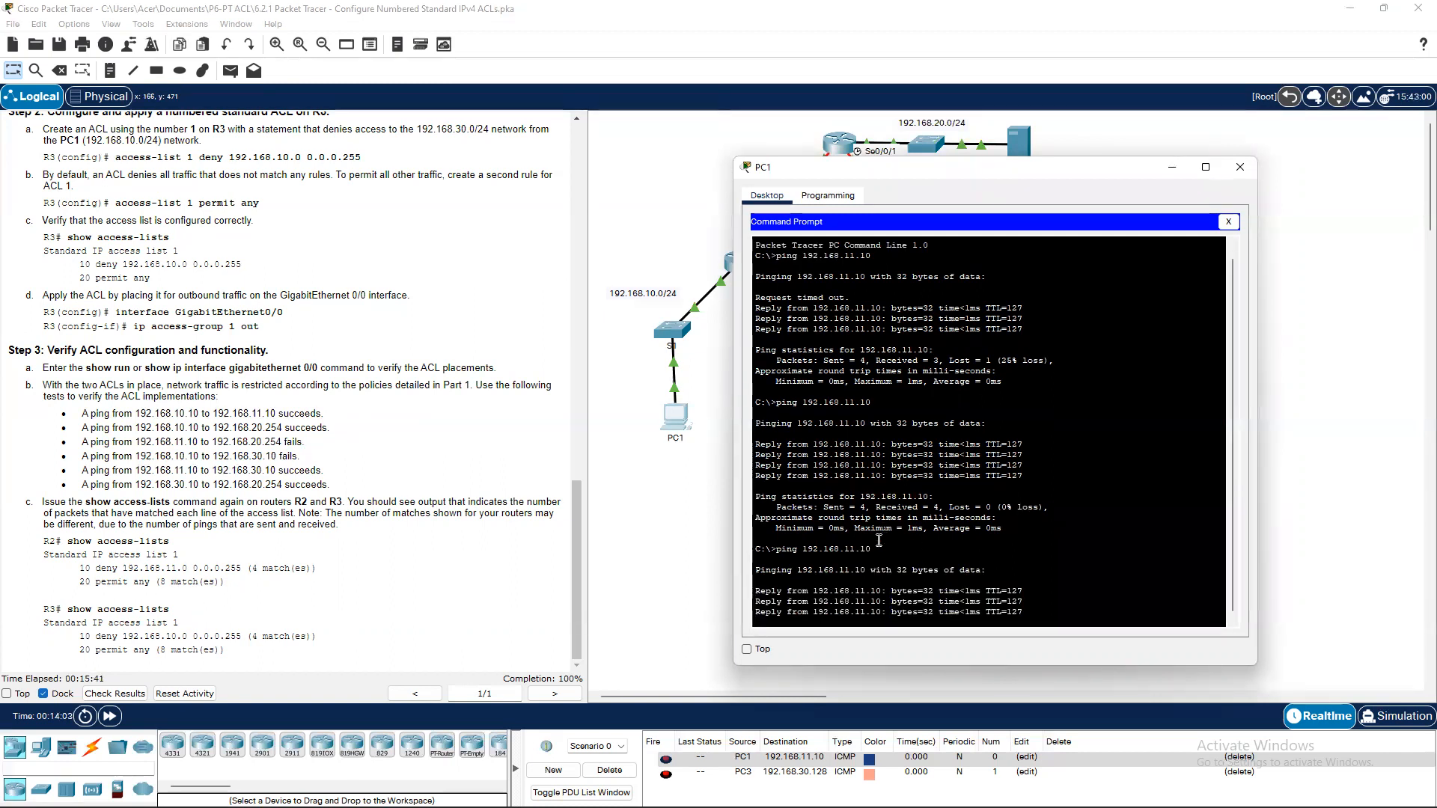
Ping the WebServer at 192.168.20.254 twice from PC1, and minimize the PC1 window.
{"action": "key", "text": "Up"}
{"action": "key", "text": "BackSpace"}
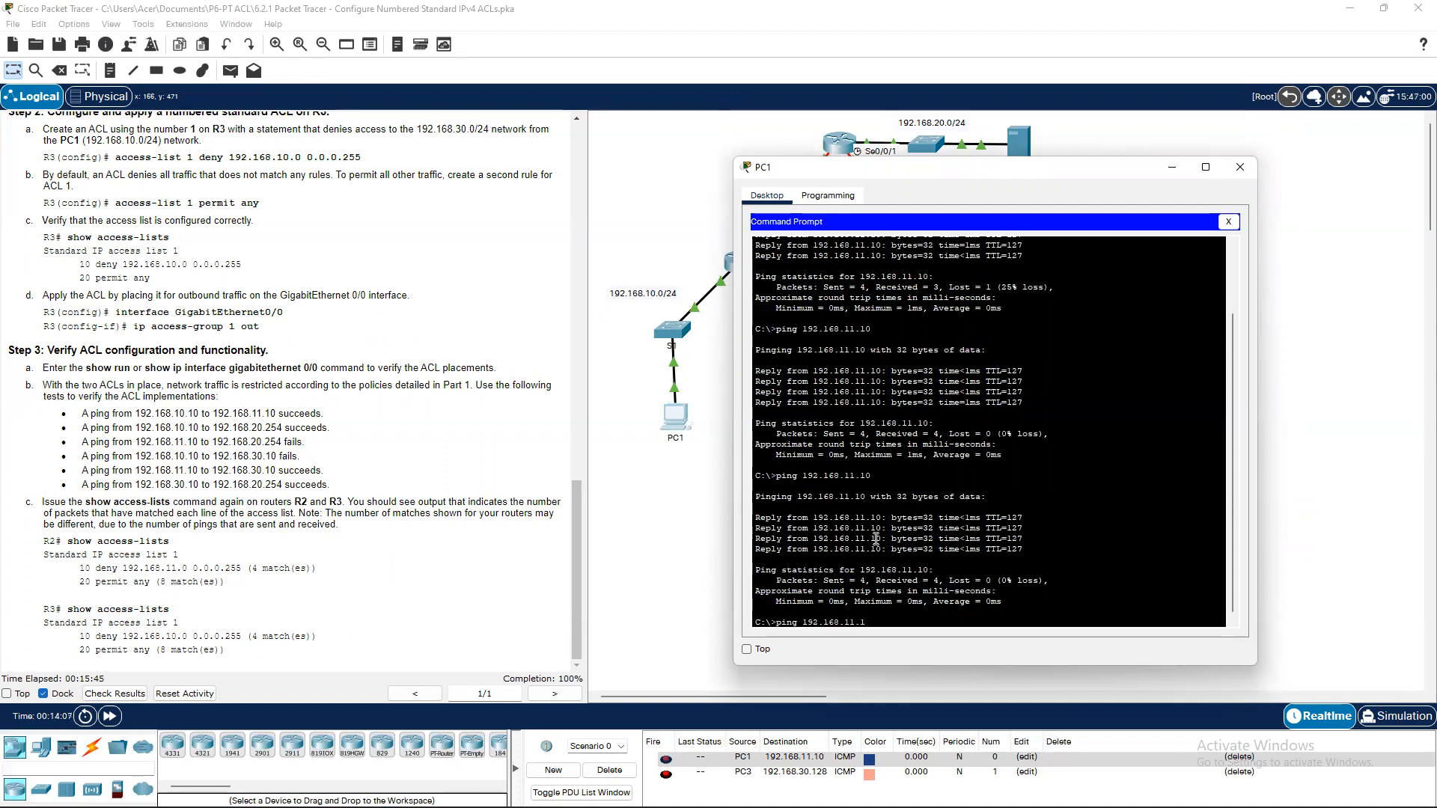
{"action": "key", "text": "BackSpace"}
{"action": "key", "text": "BackSpace"}
{"action": "key", "text": "BackSpace"}
{"action": "type", "text": "20.254"}
{"action": "key", "text": "Return"}
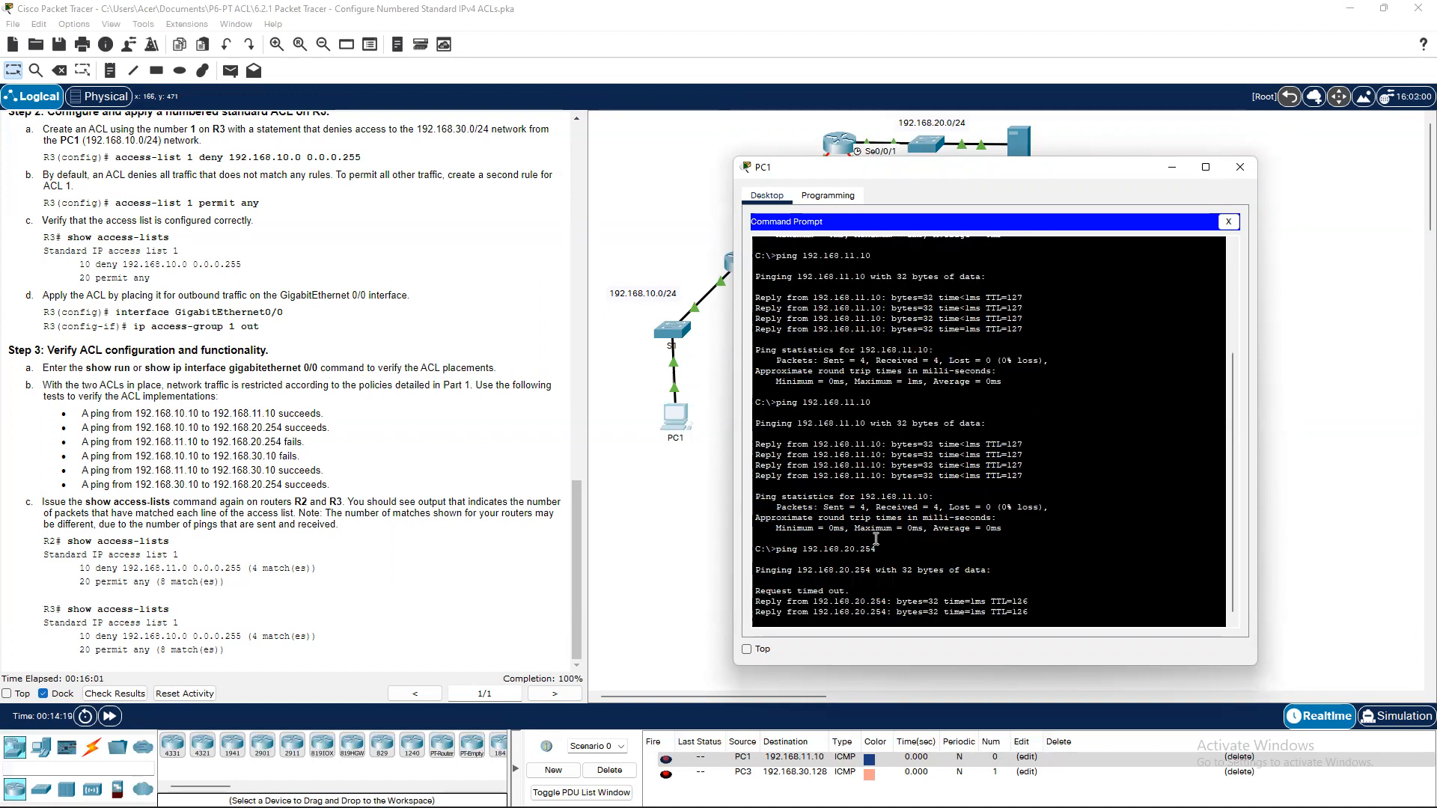
{"action": "key", "text": "Up"}
{"action": "key", "text": "Return"}
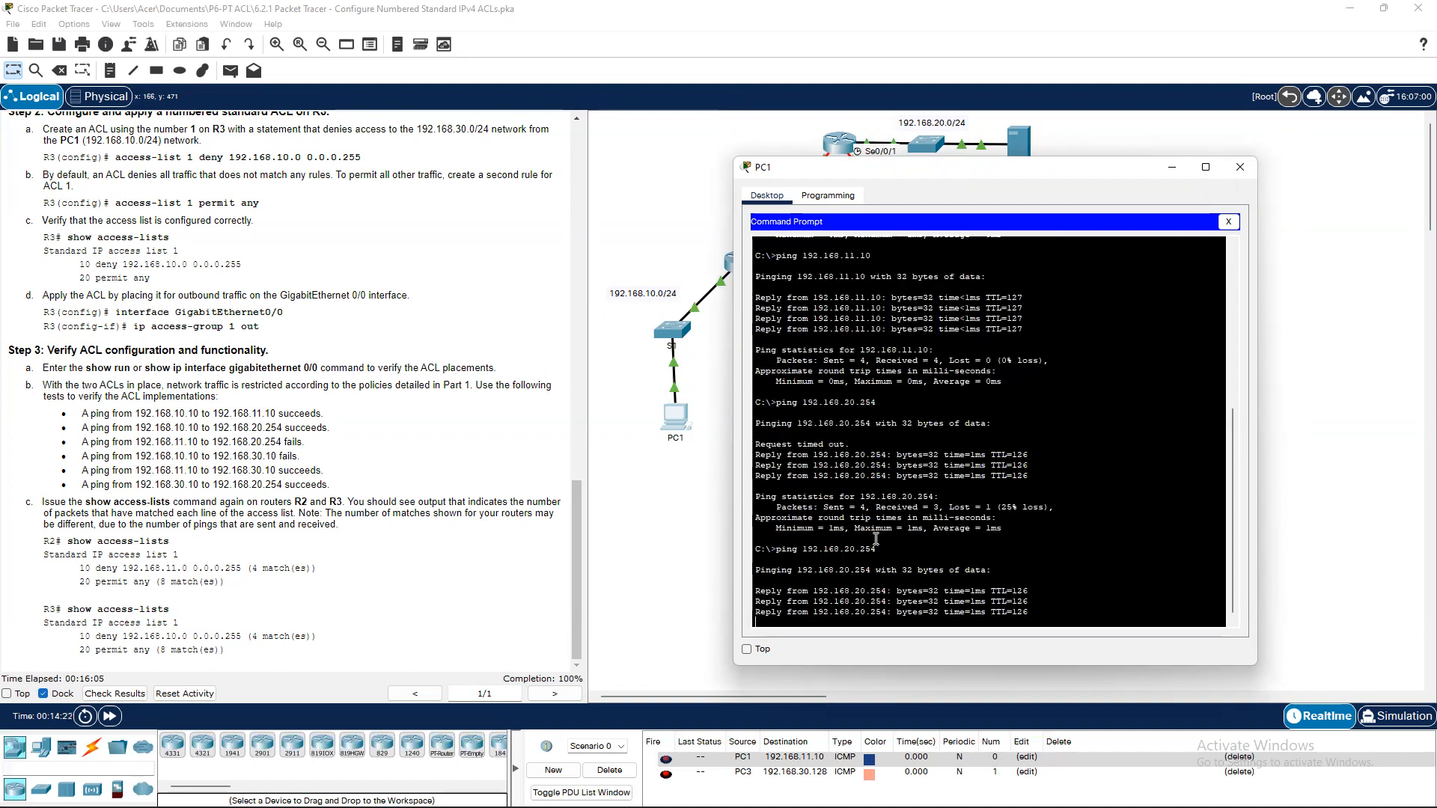
{"action": "left_click", "coordinate": [1173, 168]}
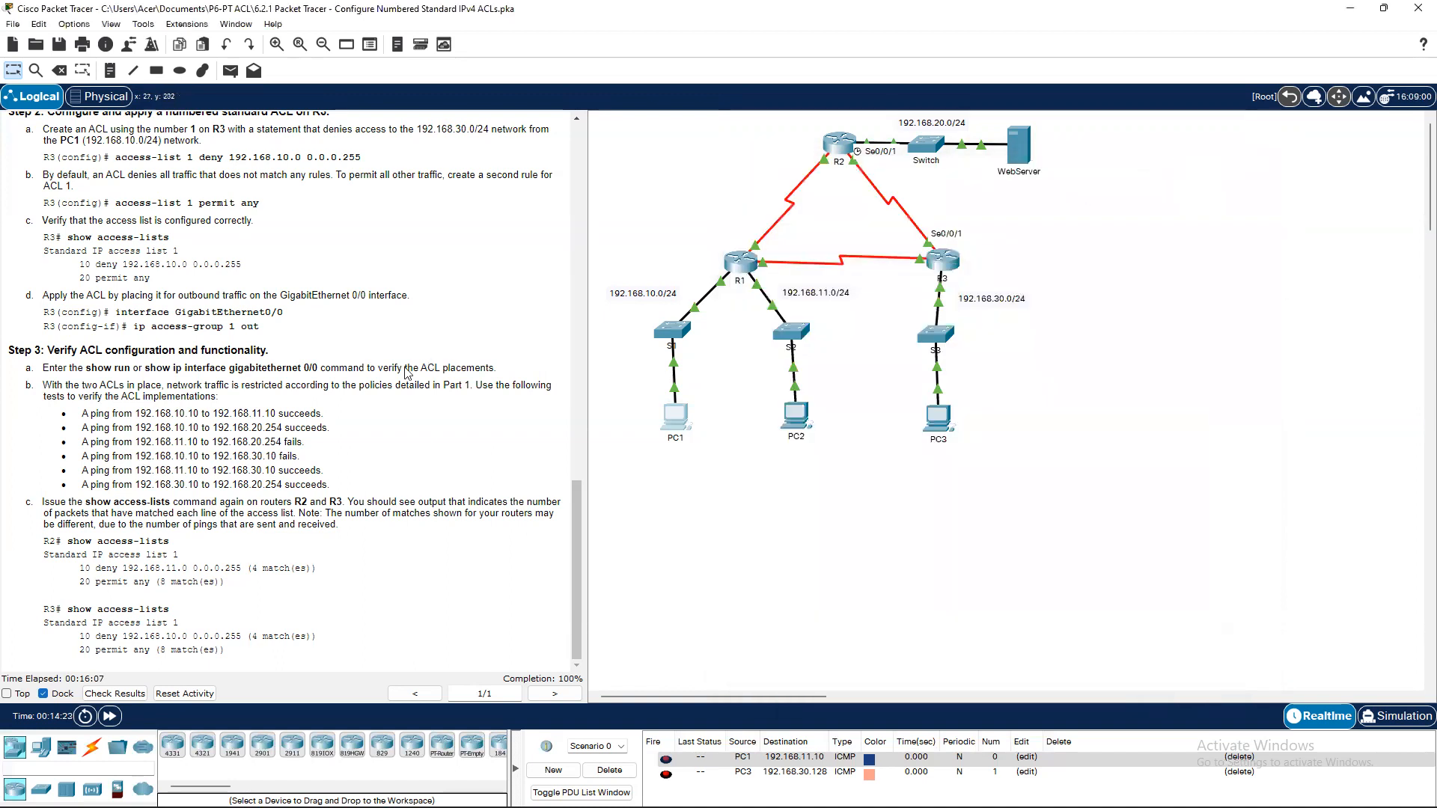
Open PC2's command prompt, ping the WebServer at 192.168.20.254, and minimize the PC2 window.
{"action": "scroll", "coordinate": [406, 367], "scroll_direction": "up", "scroll_amount": 10}
{"action": "scroll", "coordinate": [405, 367], "scroll_direction": "down", "scroll_amount": 10}
{"action": "left_click", "coordinate": [805, 412]}
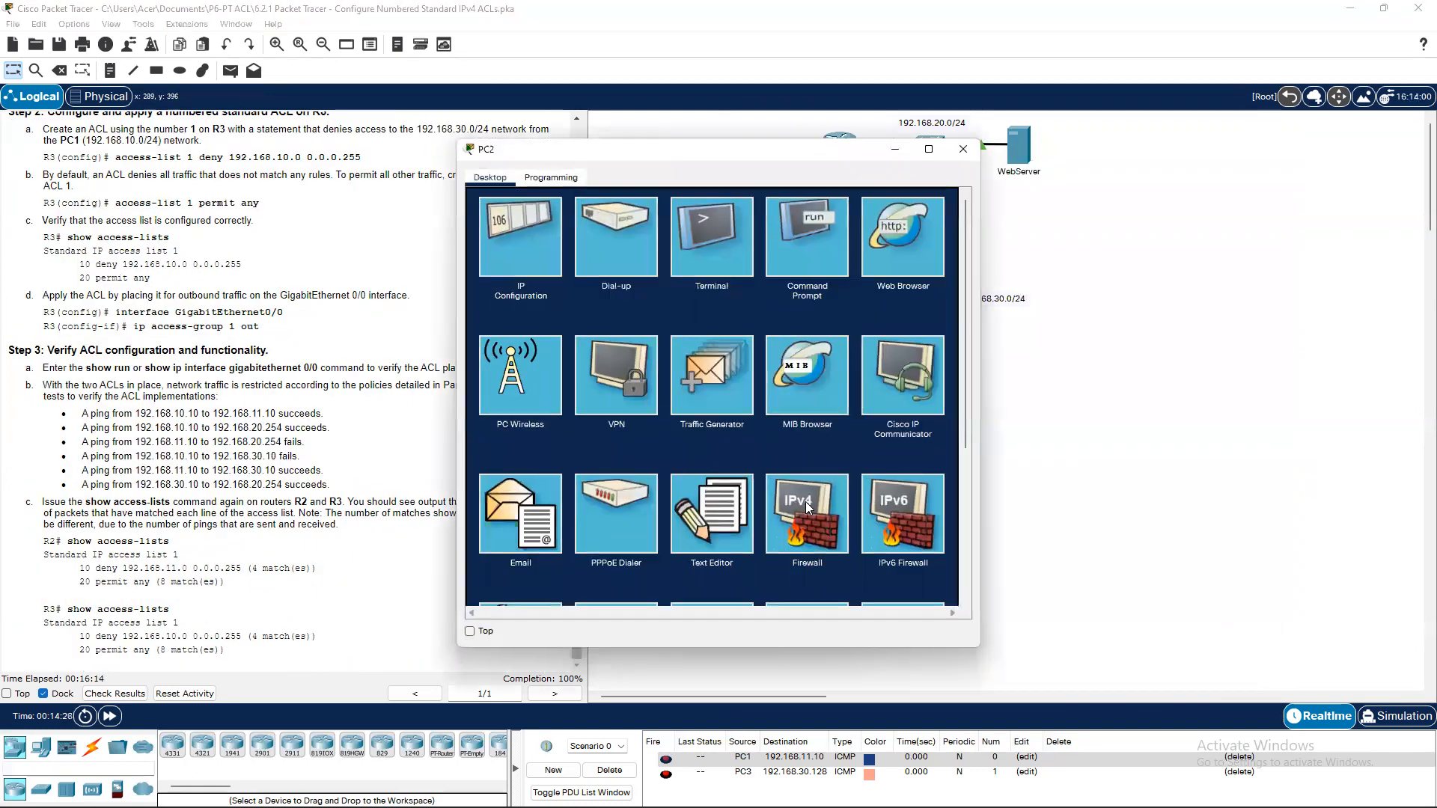
{"action": "left_click", "coordinate": [829, 243]}
{"action": "type", "text": "ping"}
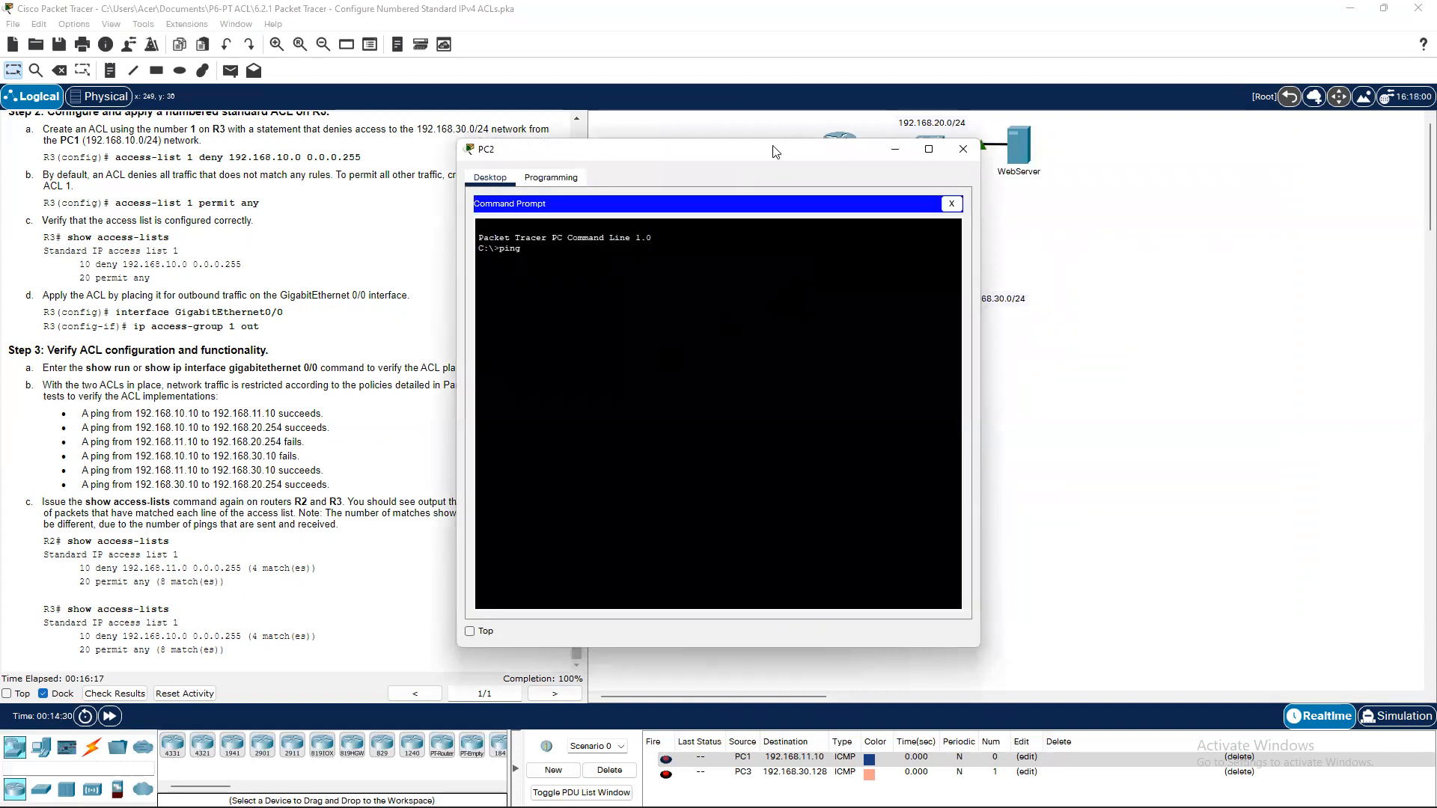
{"action": "left_click_drag", "start_coordinate": [763, 151], "coordinate": [992, 159]}
{"action": "type", "text": "19"}
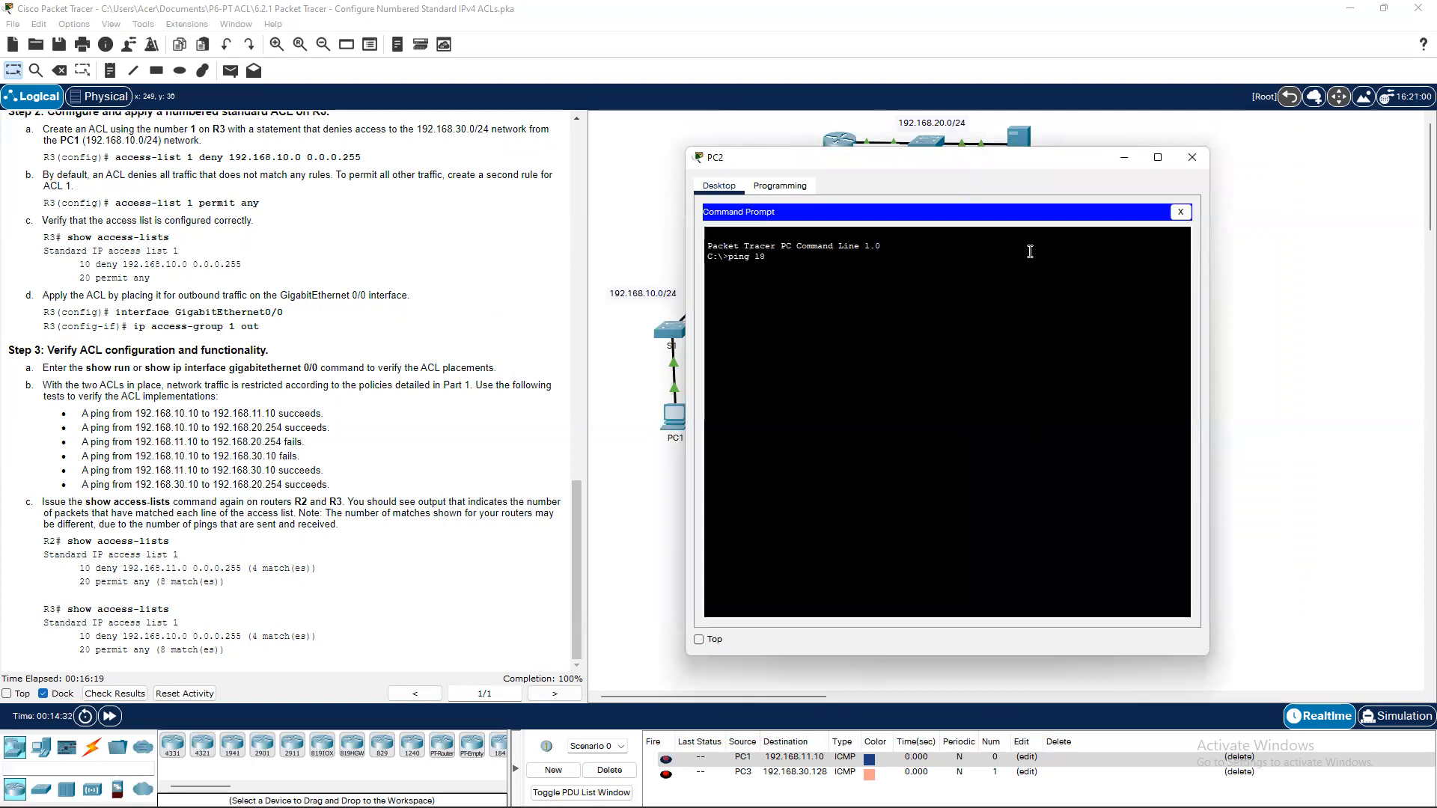
{"action": "type", "text": "2.168.20.25"}
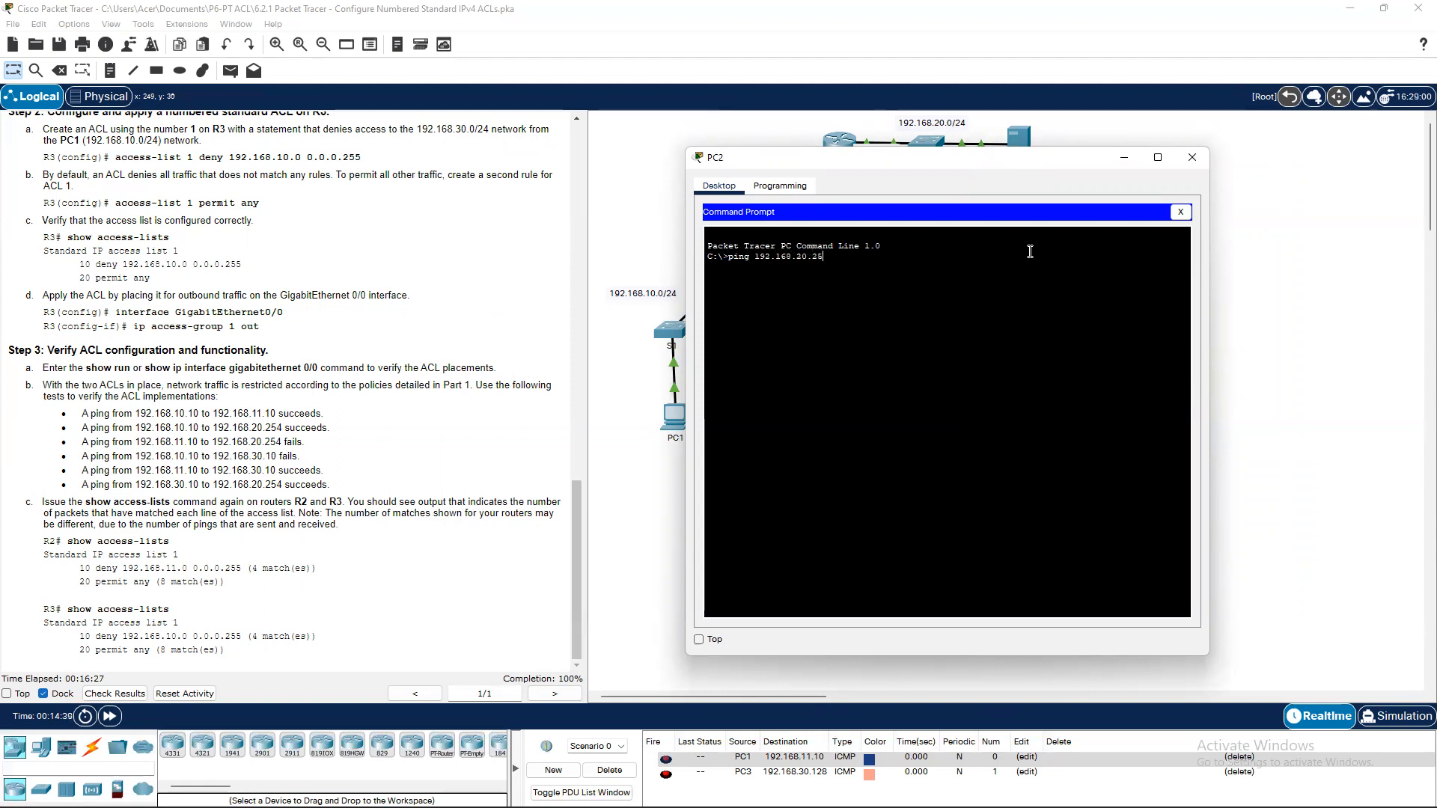
{"action": "type", "text": "4"}
{"action": "key", "text": "Return"}
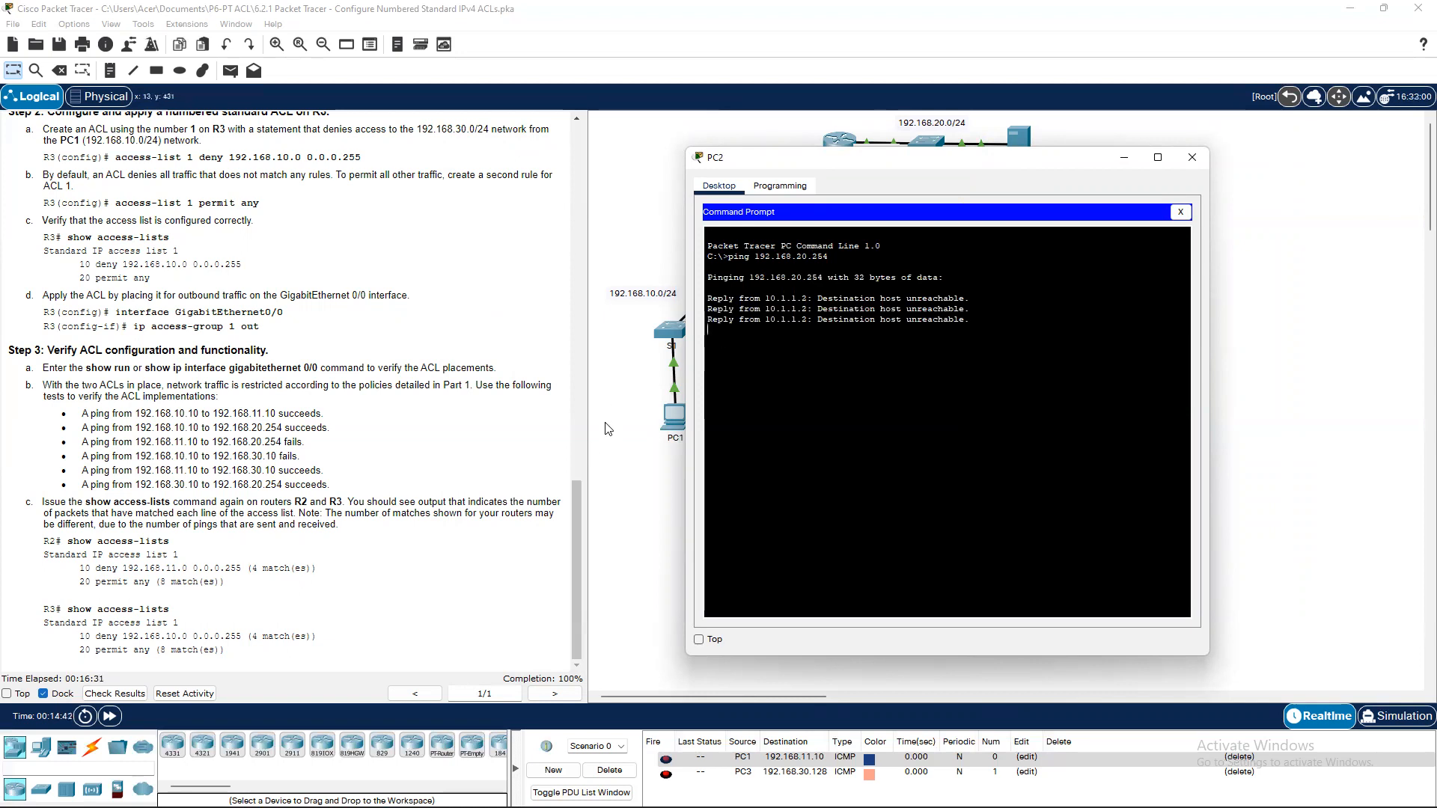
{"action": "left_click", "coordinate": [1123, 157]}
Ping PC3 at 192.168.30.10 from PC1's command prompt and minimize the PC1 window.
{"action": "left_click", "coordinate": [676, 419]}
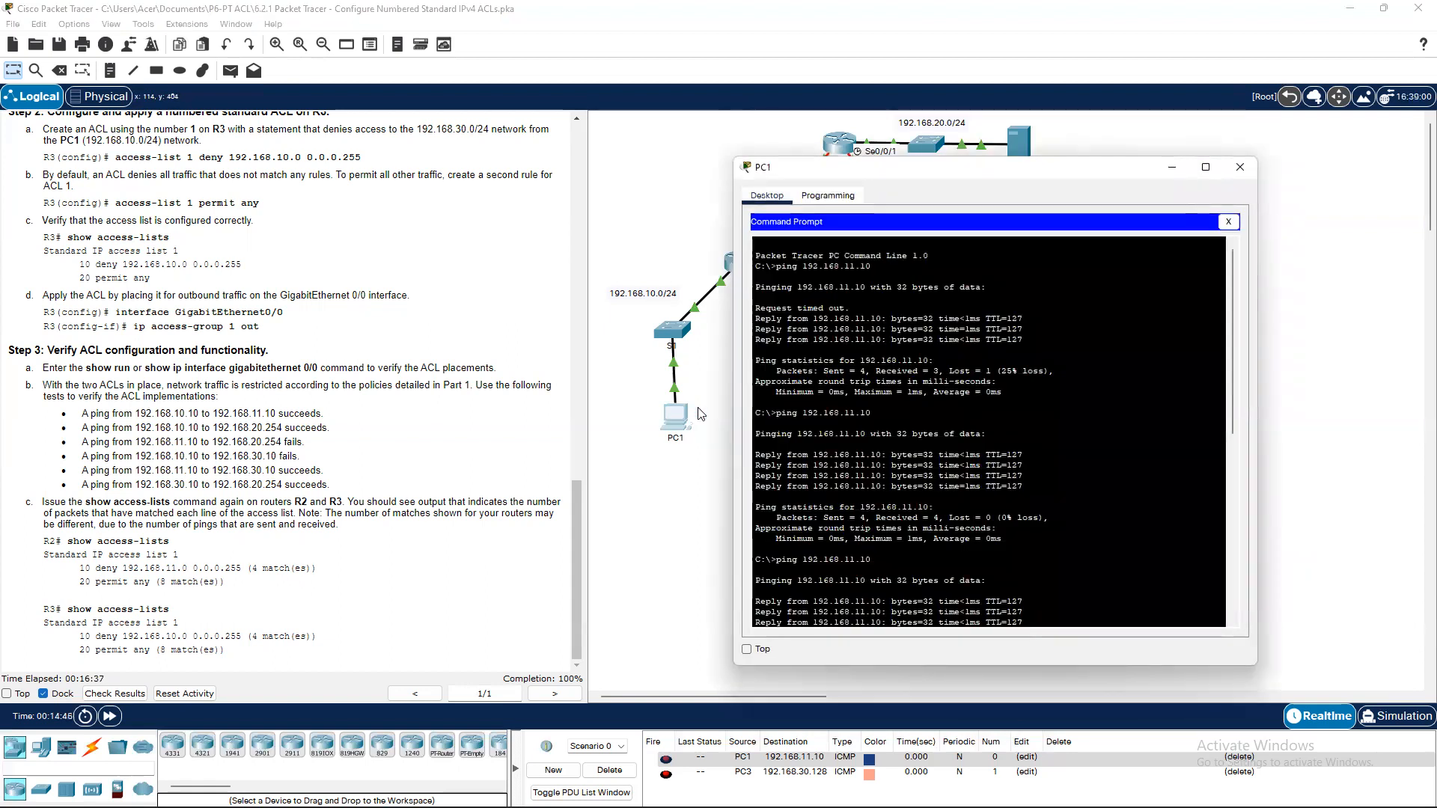
{"action": "scroll", "coordinate": [1027, 511], "scroll_direction": "down", "scroll_amount": 10}
{"action": "type", "text": "ping"}
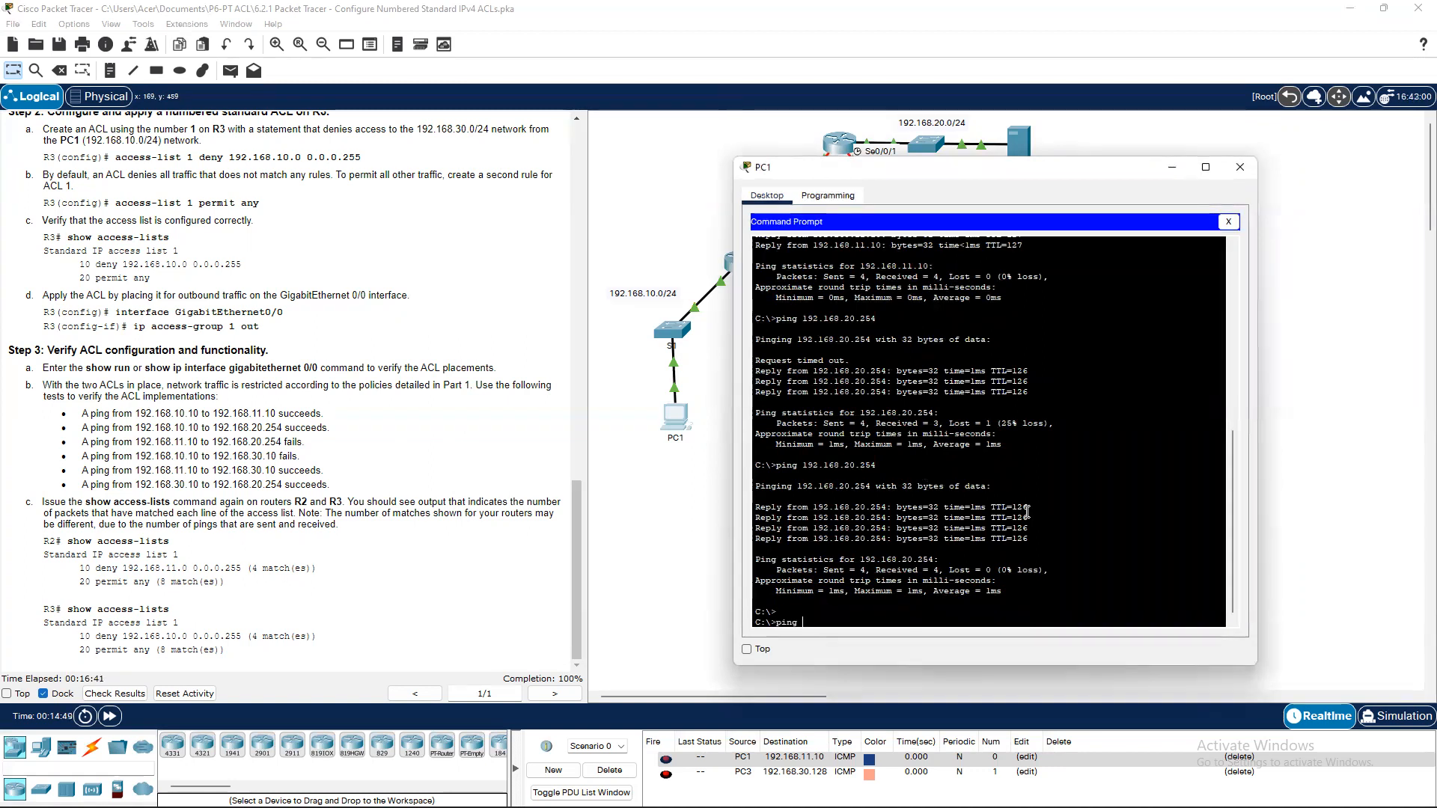
{"action": "type", "text": "192.168.30"}
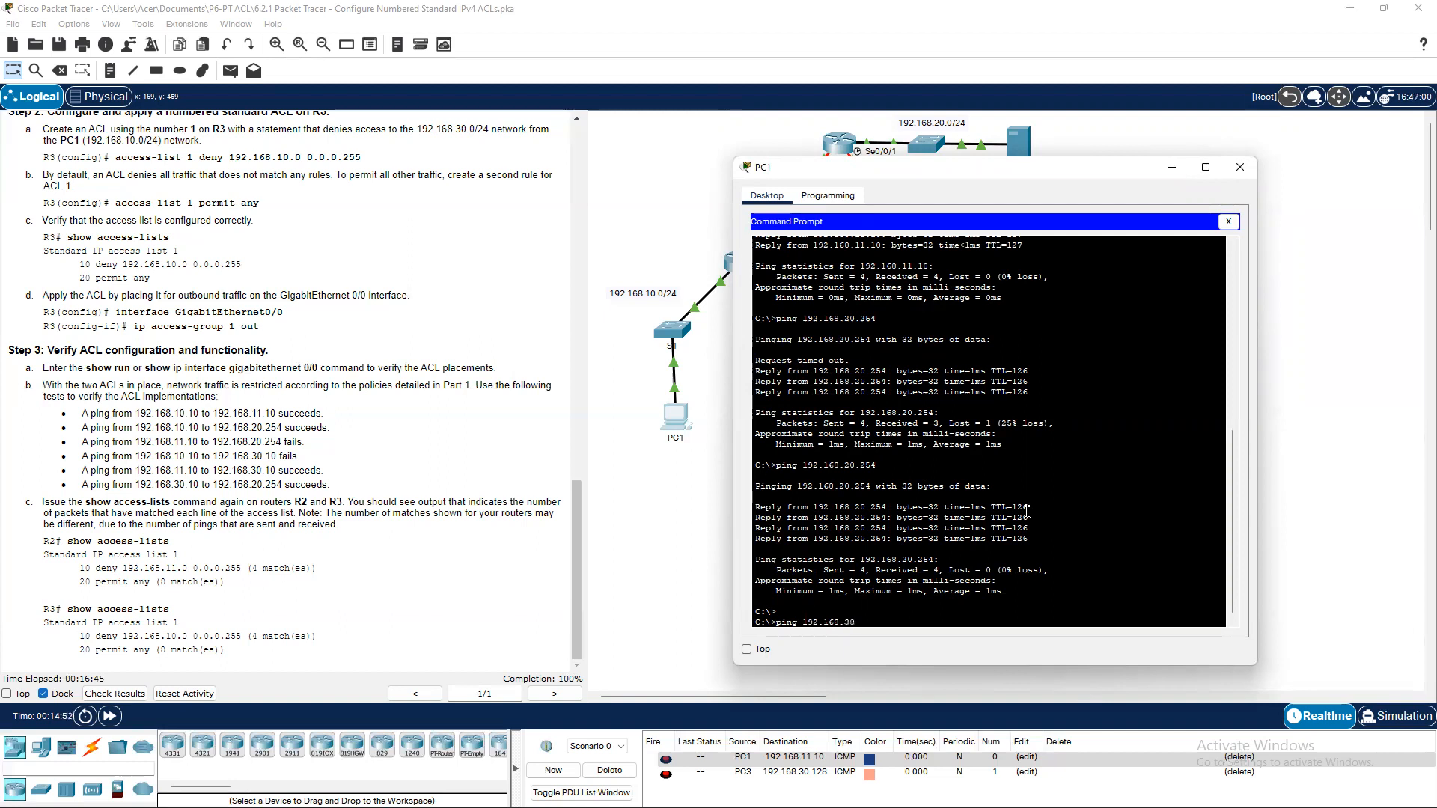
{"action": "type", "text": ".10"}
{"action": "key", "text": "Return"}
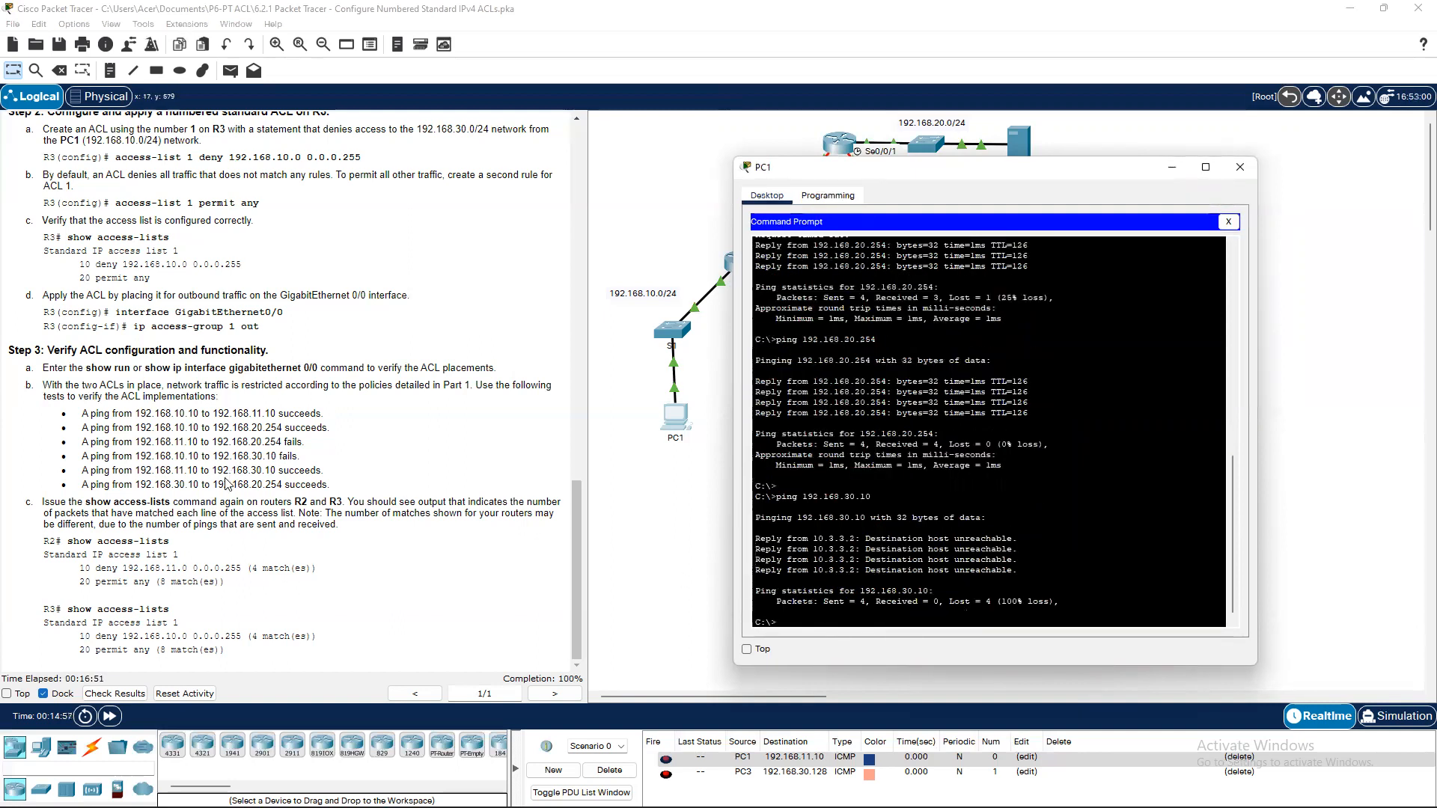
{"action": "left_click", "coordinate": [1179, 173]}
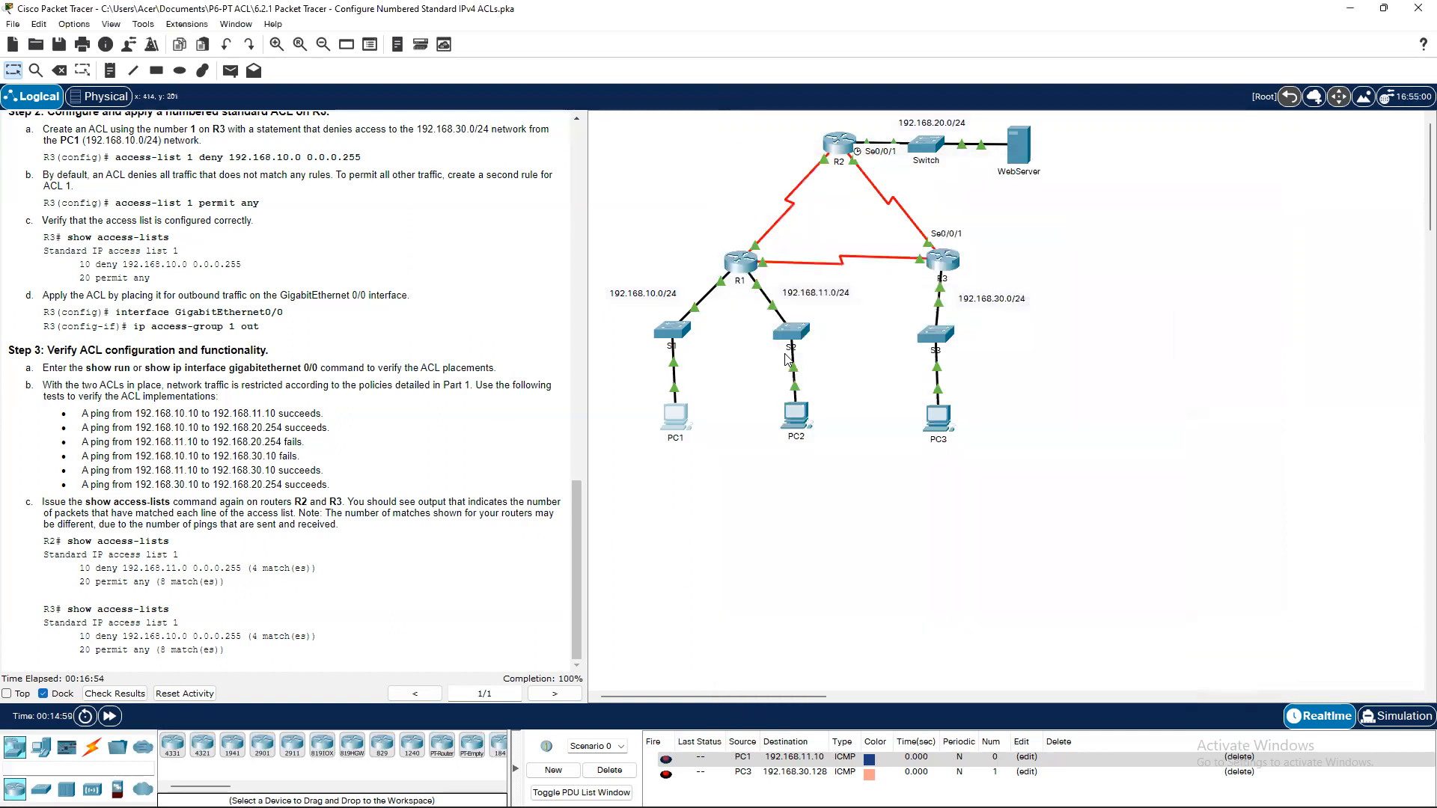
Ping PC3 at 192.168.30.10 from PC2's command prompt and minimize the PC2 window.
{"action": "left_click", "coordinate": [798, 414]}
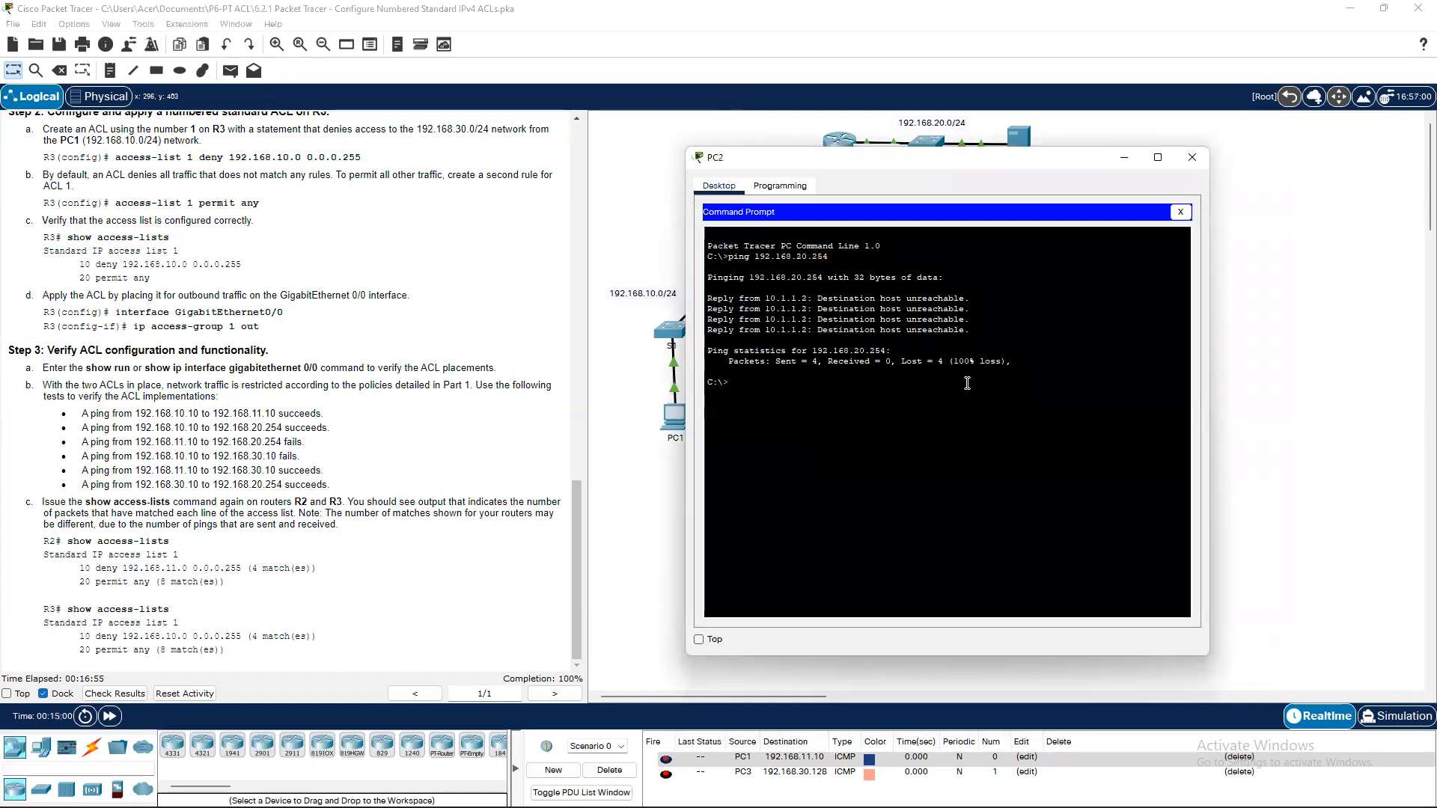
{"action": "type", "text": "ping 192.168.30.10"}
{"action": "key", "text": "Return"}
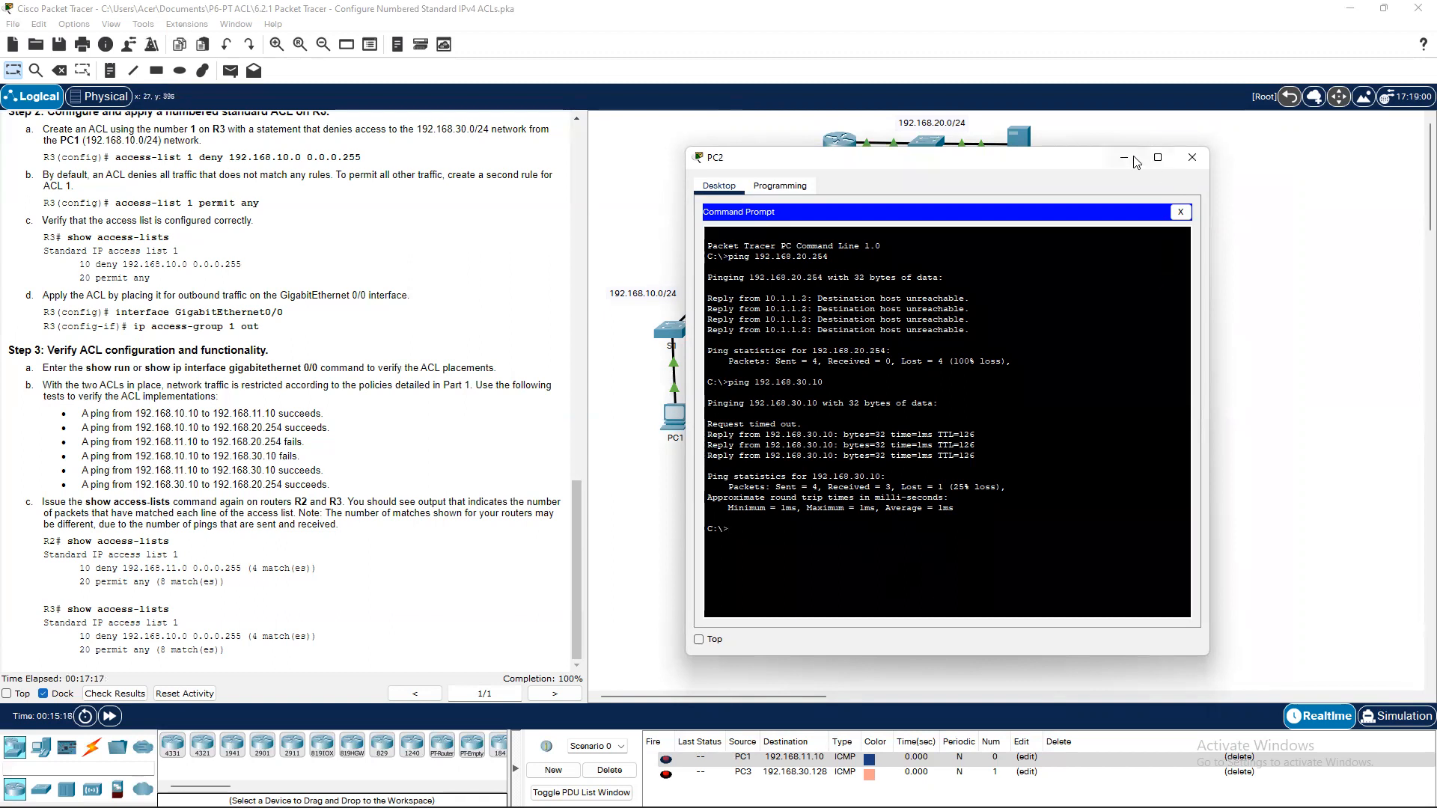
{"action": "left_click", "coordinate": [1133, 160]}
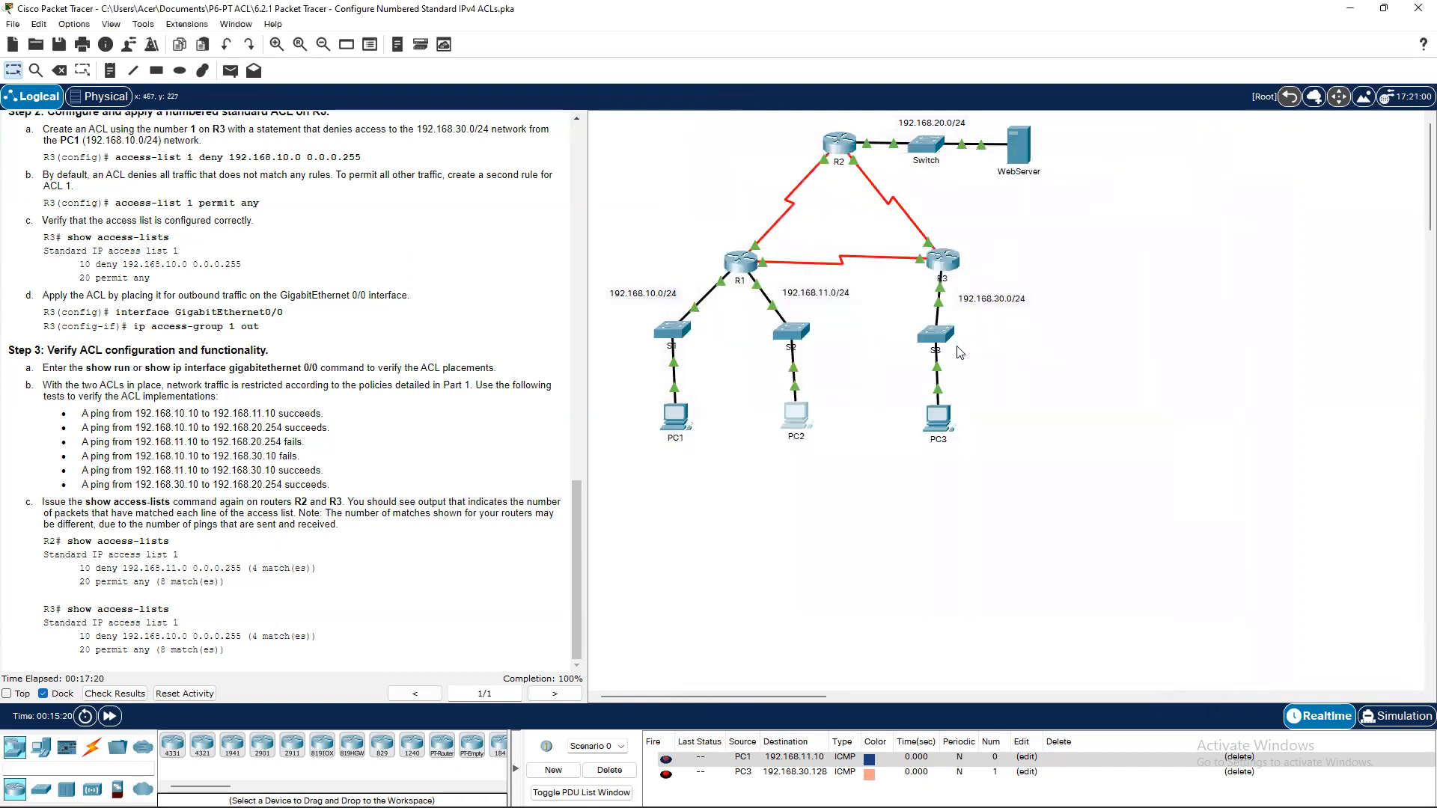
Open PC3's command prompt, ping the WebServer at 192.168.20.254, and minimize the PC3 window.
{"action": "left_click", "coordinate": [940, 417]}
{"action": "left_click", "coordinate": [810, 252]}
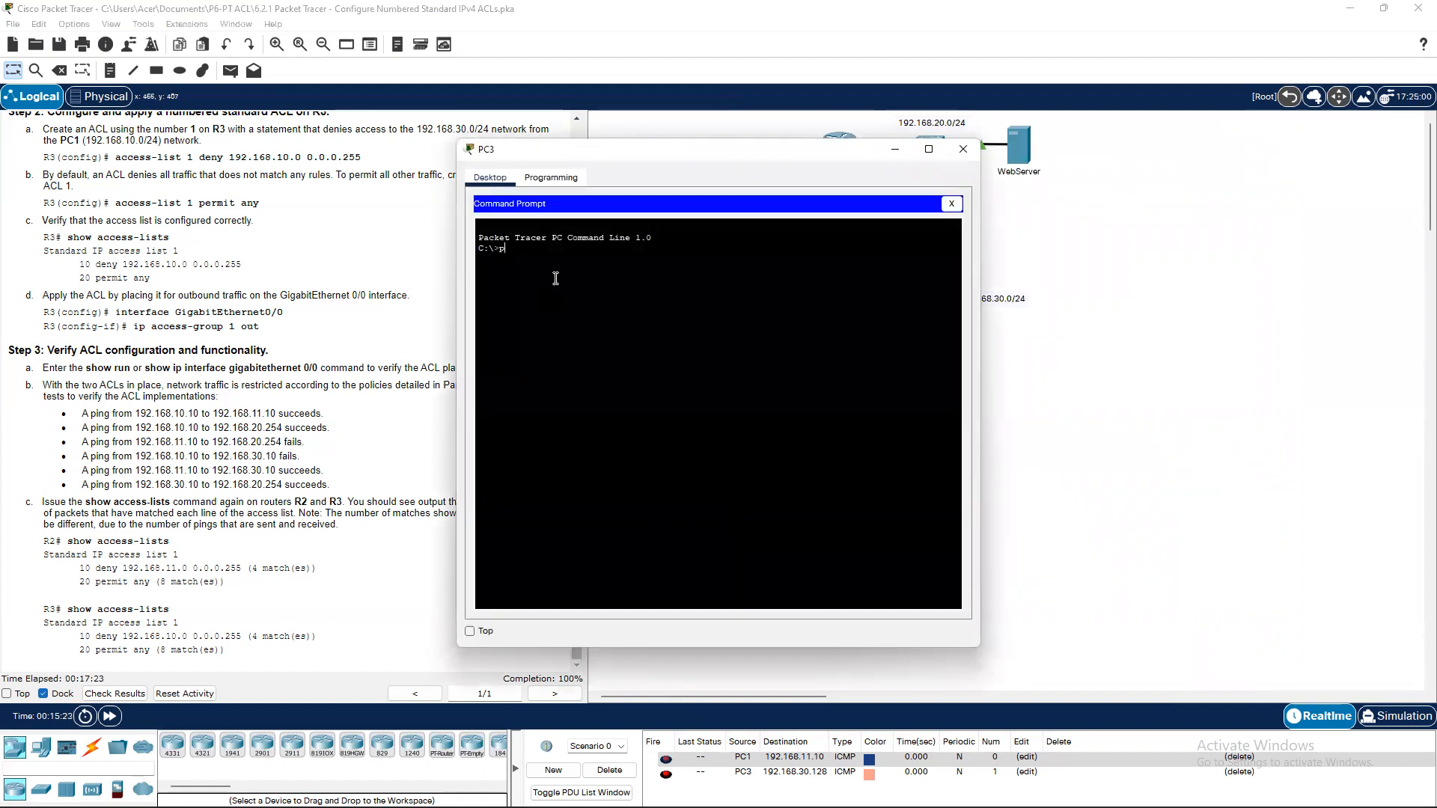
{"action": "type", "text": "ping 192.1"}
{"action": "key", "text": "BackSpace"}
{"action": "key", "text": "BackSpace"}
{"action": "key", "text": "BackSpace"}
{"action": "type", "text": "20.2"}
{"action": "key", "text": "BackSpace"}
{"action": "key", "text": "BackSpace"}
{"action": "type", "text": "5"}
{"action": "key", "text": "Return"}
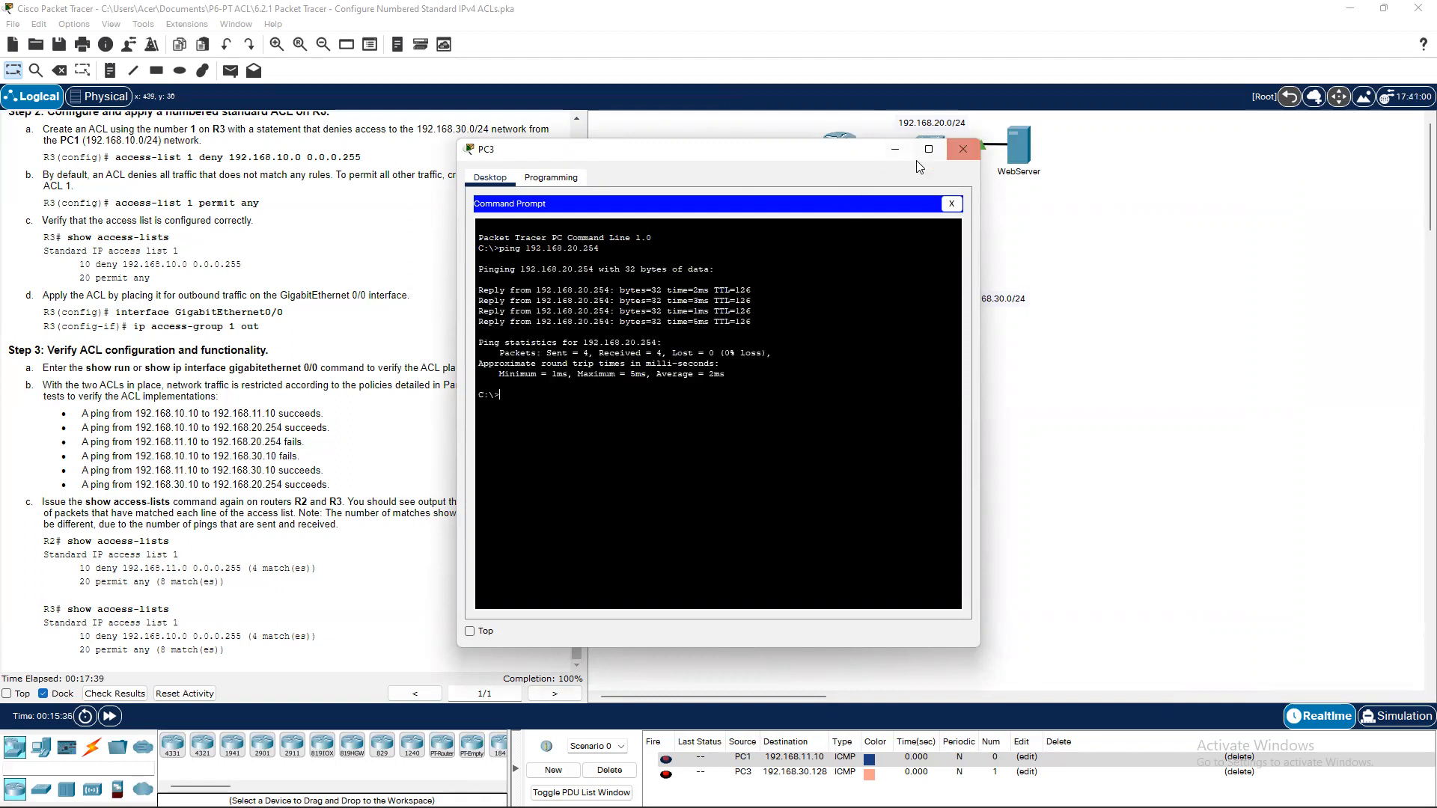
{"action": "left_click", "coordinate": [896, 150]}
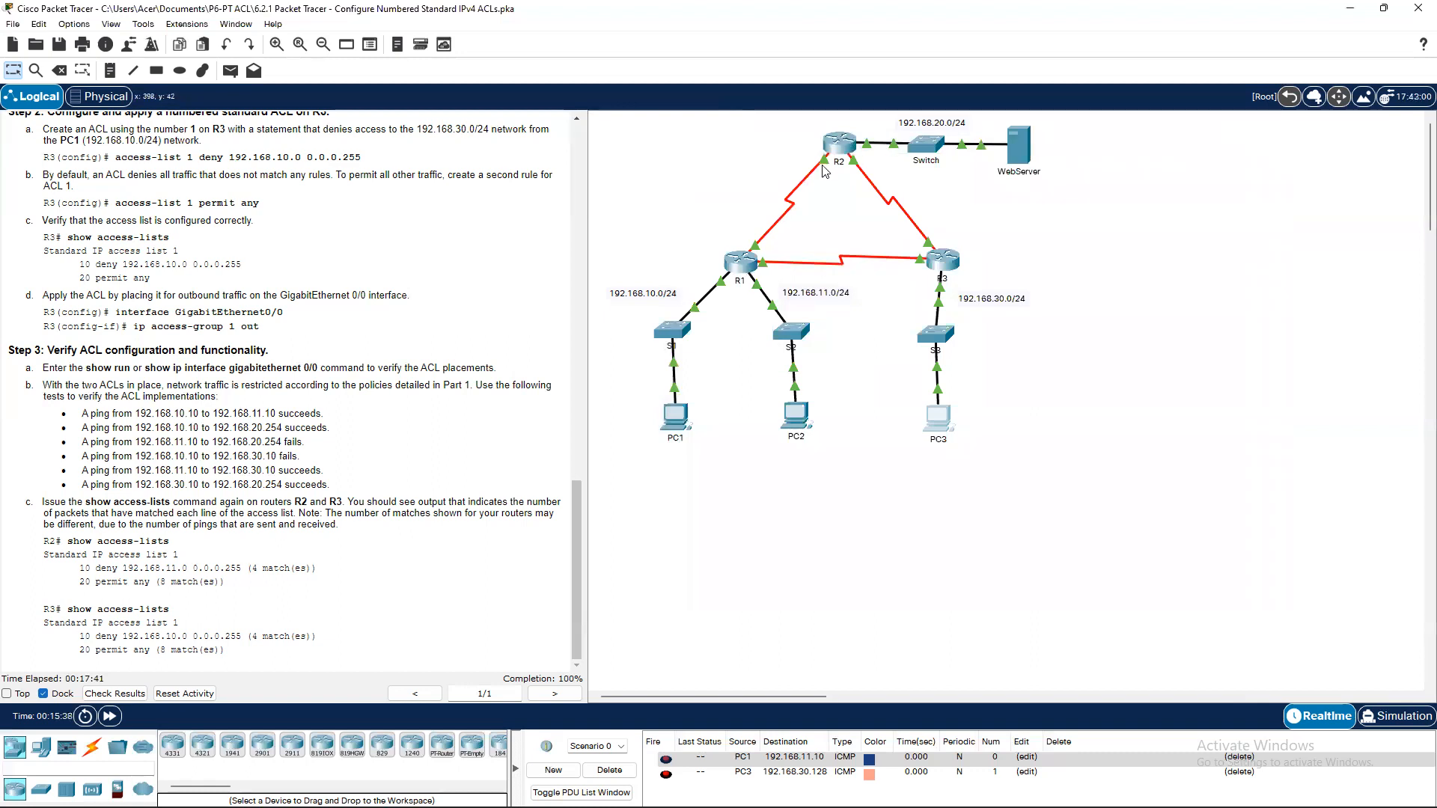
Reopen R2's command line and break out of the paused running configuration output.
{"action": "scroll", "coordinate": [299, 408], "scroll_direction": "up", "scroll_amount": 2}
{"action": "scroll", "coordinate": [303, 412], "scroll_direction": "down", "scroll_amount": 2}
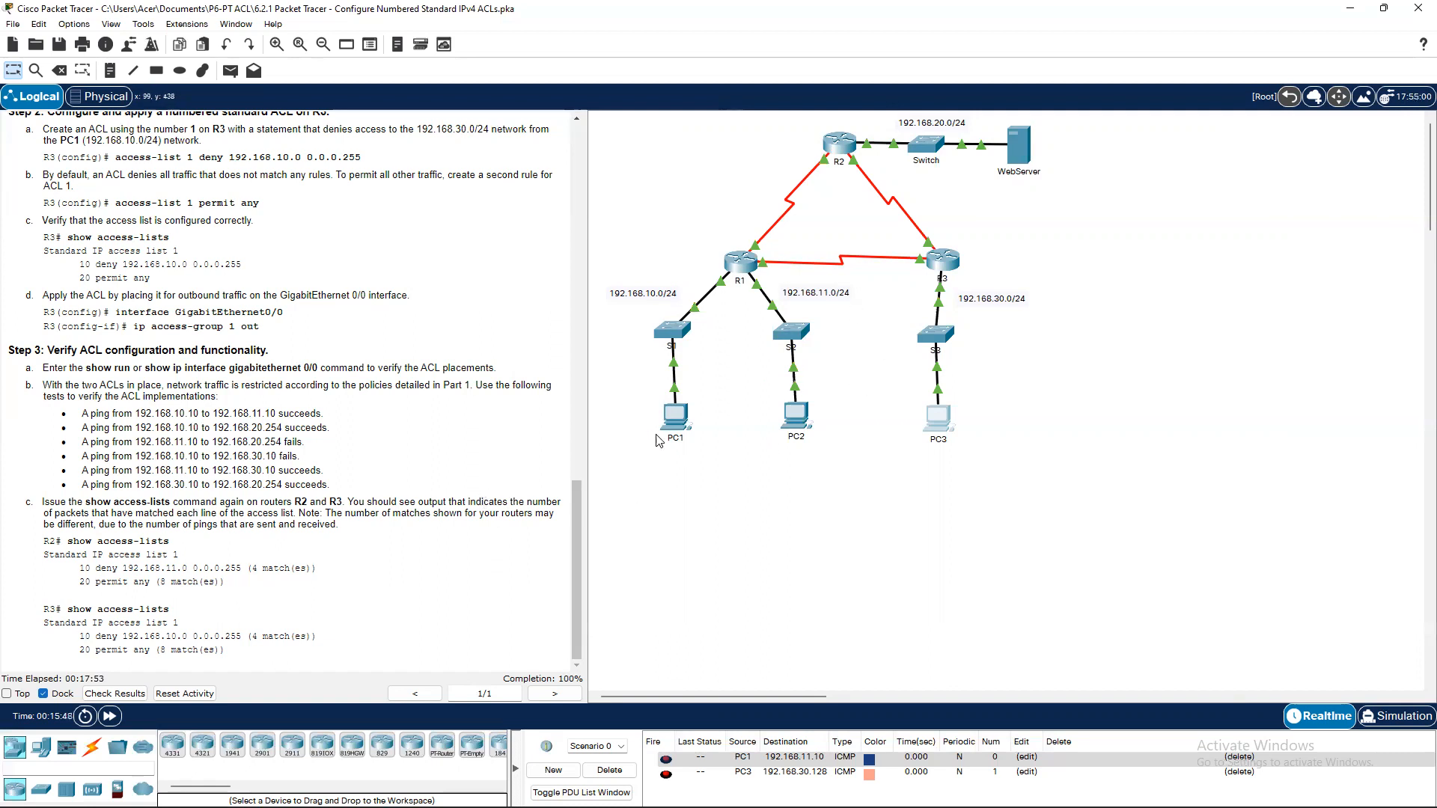
{"action": "left_click", "coordinate": [839, 165]}
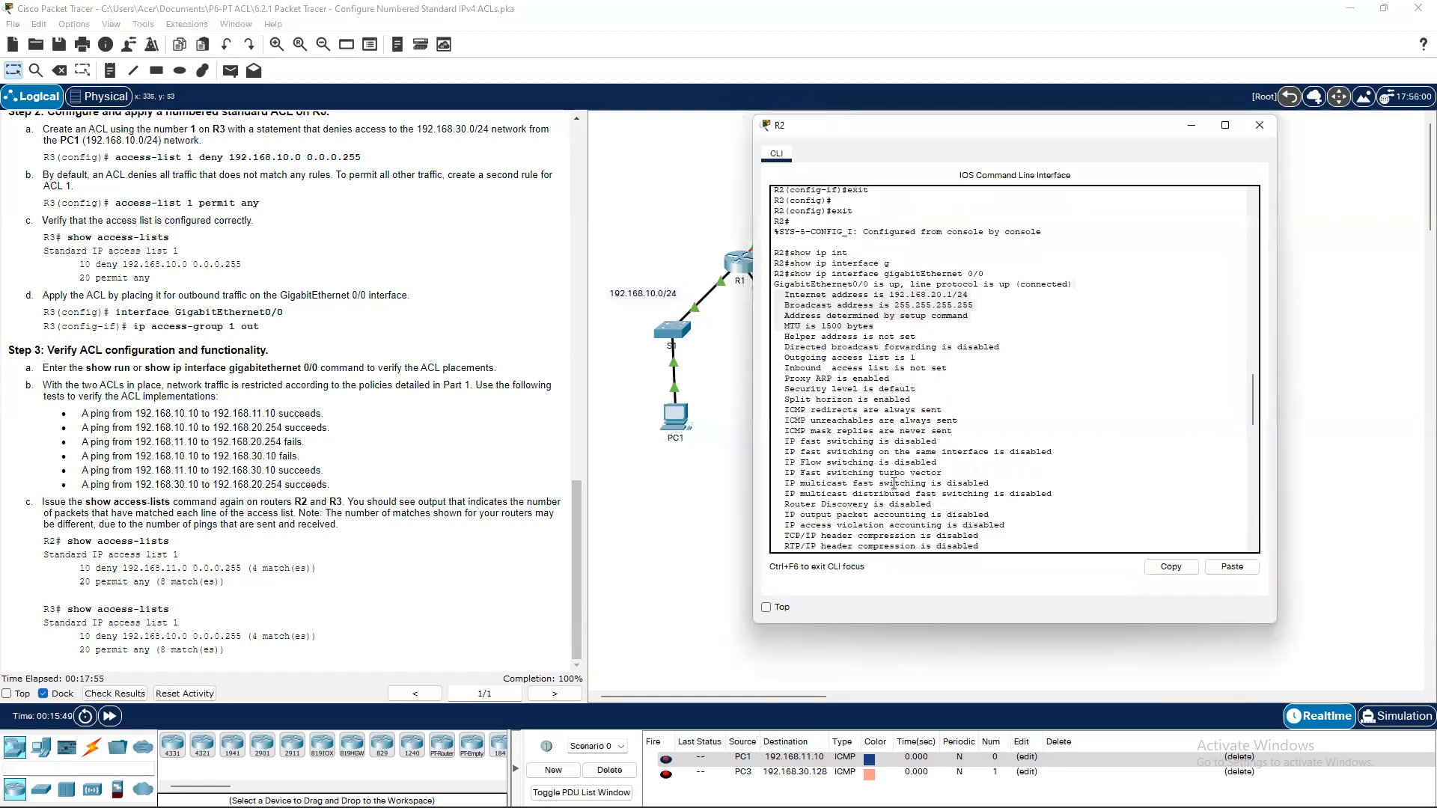
{"action": "key", "text": "ctrl+c"}
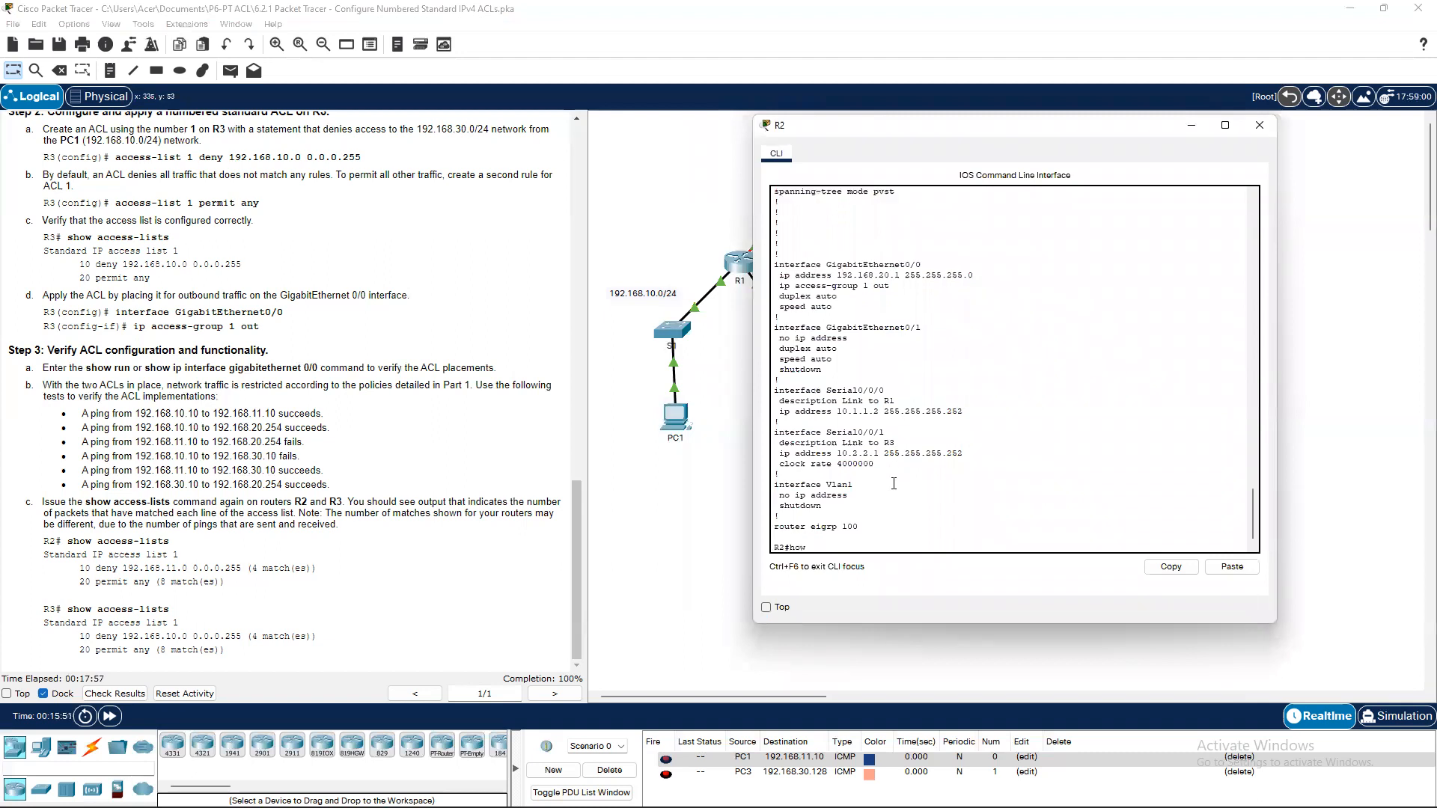
{"action": "type", "text": "how ac"}
{"action": "key", "text": "Tab"}
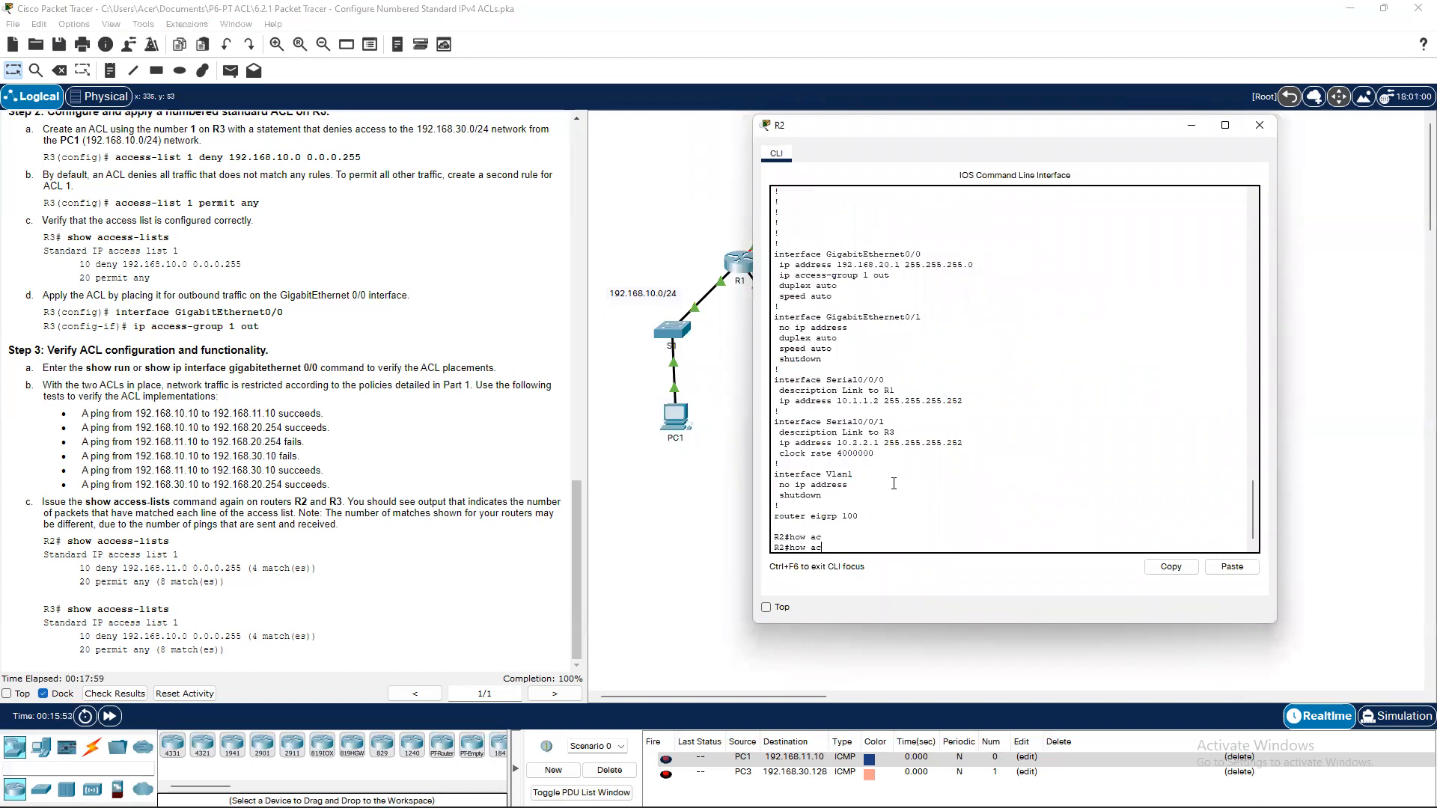
{"action": "key", "text": "Tab"}
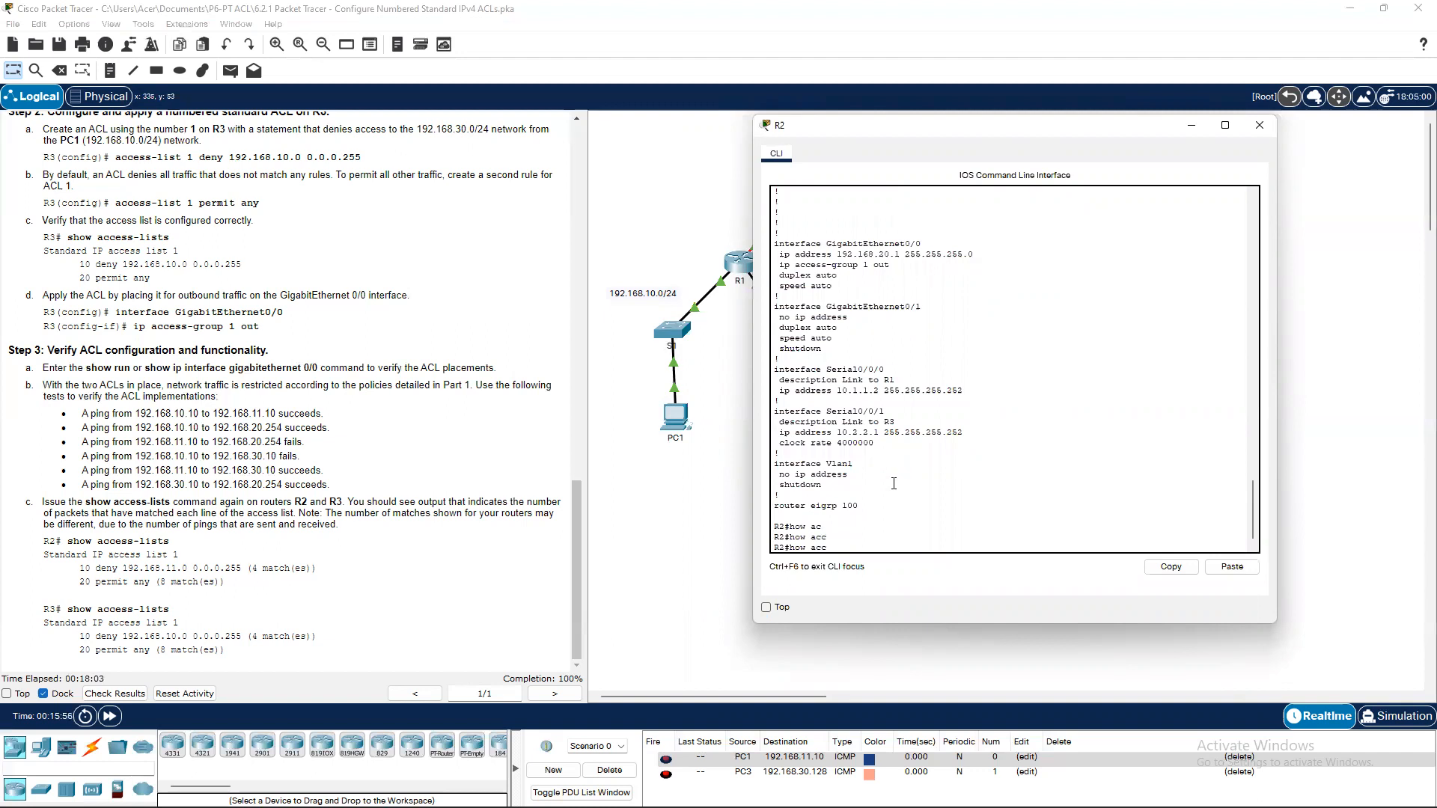
{"action": "type", "text": "e"}
{"action": "key", "text": "Tab"}
{"action": "key", "text": "BackSpace"}
{"action": "key", "text": "BackSpace"}
{"action": "key", "text": "BackSpace"}
{"action": "key", "text": "BackSpace"}
{"action": "key", "text": "BackSpace"}
{"action": "key", "text": "BackSpace"}
{"action": "key", "text": "BackSpace"}
Run show access-list on R2, highlight the ACL match entries in the output, and minimize the R2 window.
{"action": "type", "text": "sh"}
{"action": "key", "text": "Tab"}
{"action": "type", "text": "access-lis"}
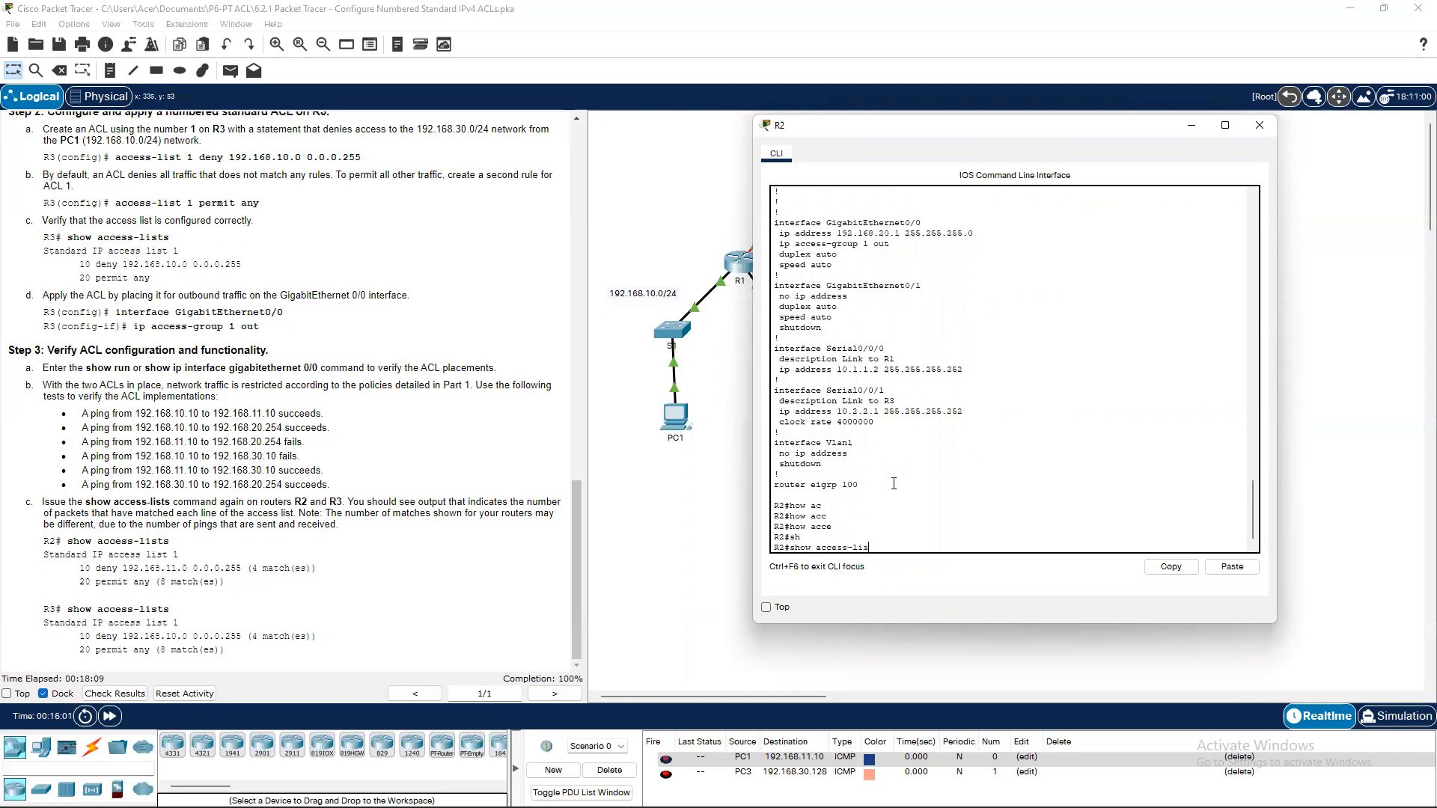
{"action": "type", "text": "t"}
{"action": "key", "text": "Return"}
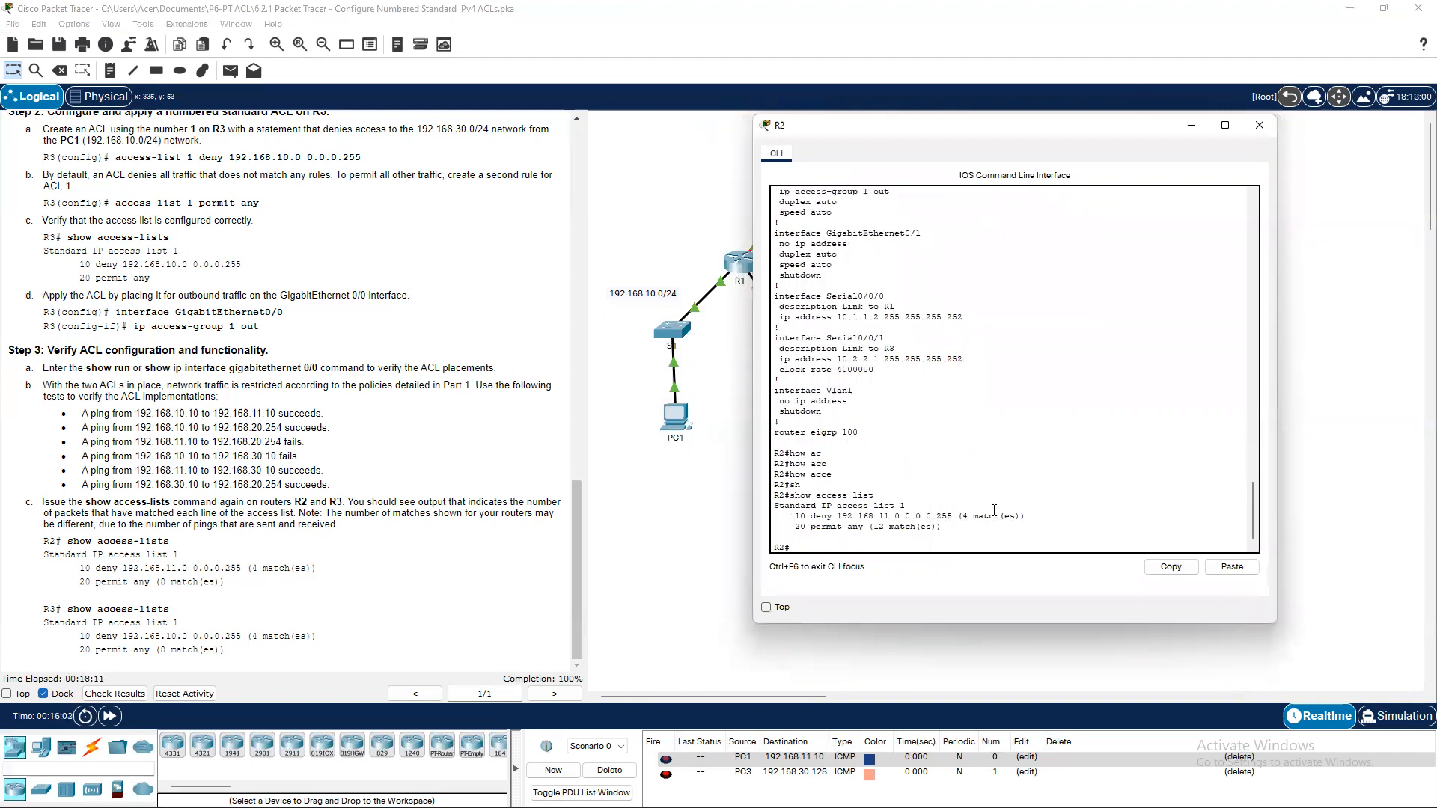
{"action": "left_click_drag", "start_coordinate": [986, 516], "coordinate": [827, 492]}
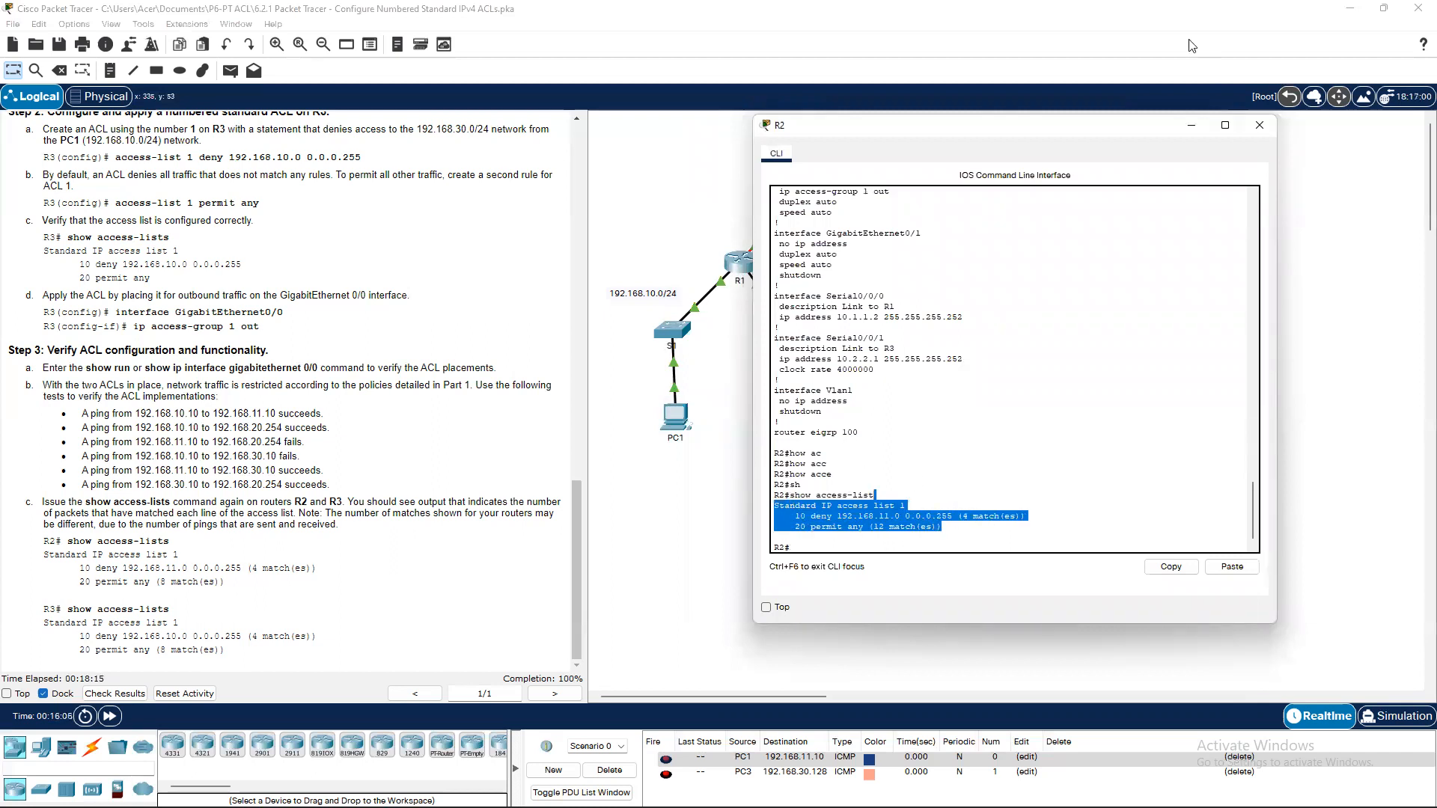
{"action": "left_click", "coordinate": [1191, 125]}
Open R3's command line and exit interface and global configuration modes back to privileged EXEC mode.
{"action": "left_click", "coordinate": [945, 263]}
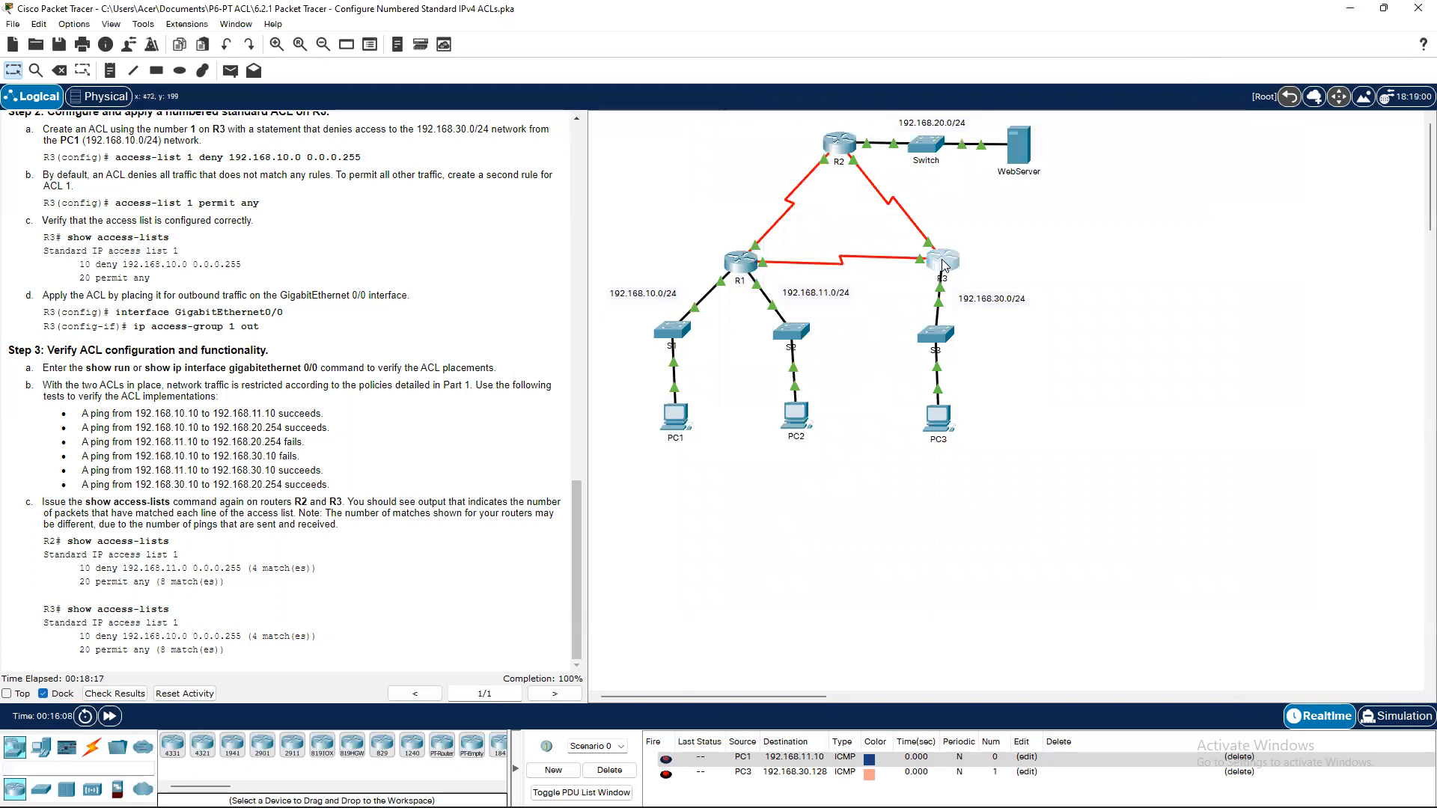
{"action": "key", "text": "Return"}
{"action": "key", "text": "Return"}
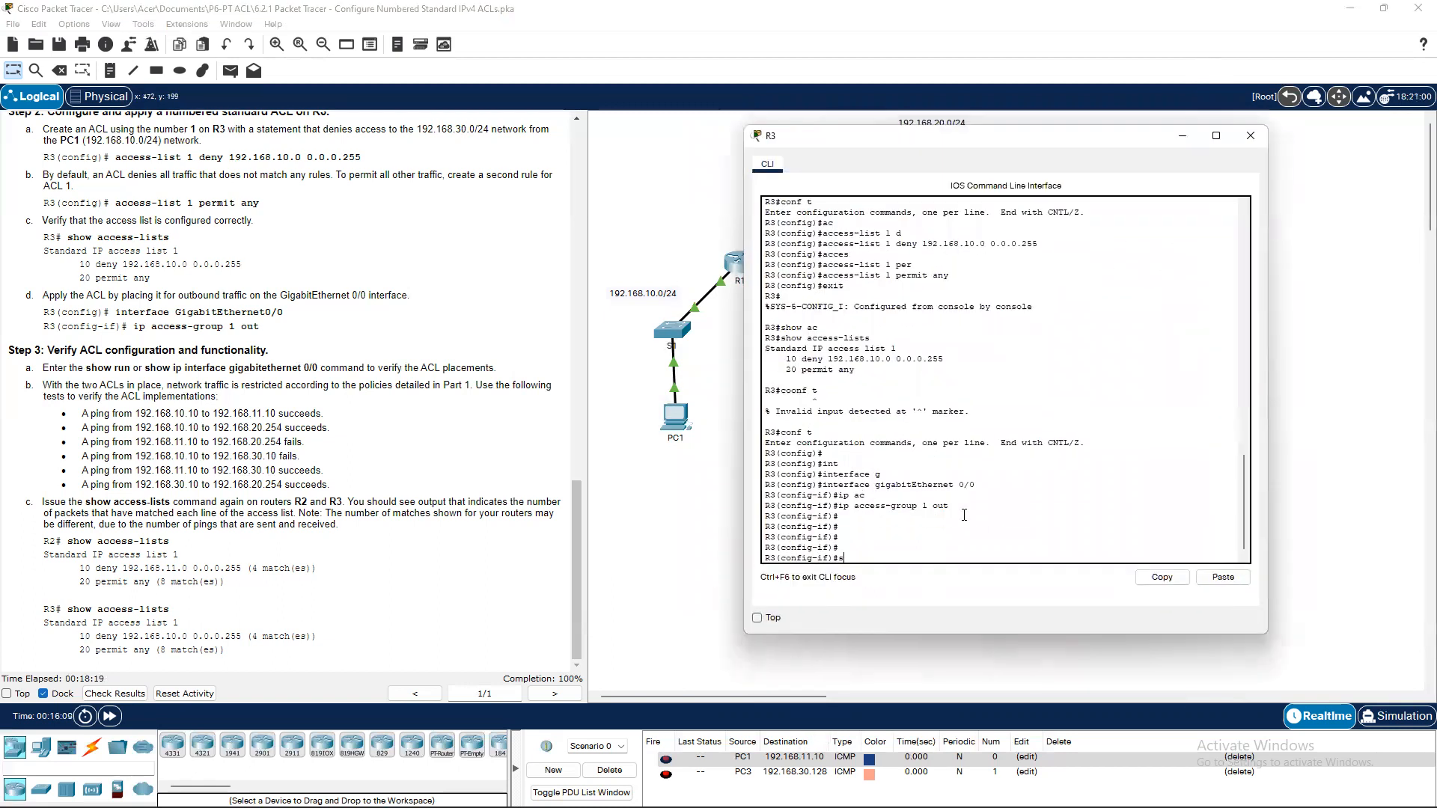
{"action": "type", "text": "exit"}
{"action": "key", "text": "Return"}
{"action": "type", "text": "exit"}
{"action": "key", "text": "Return"}
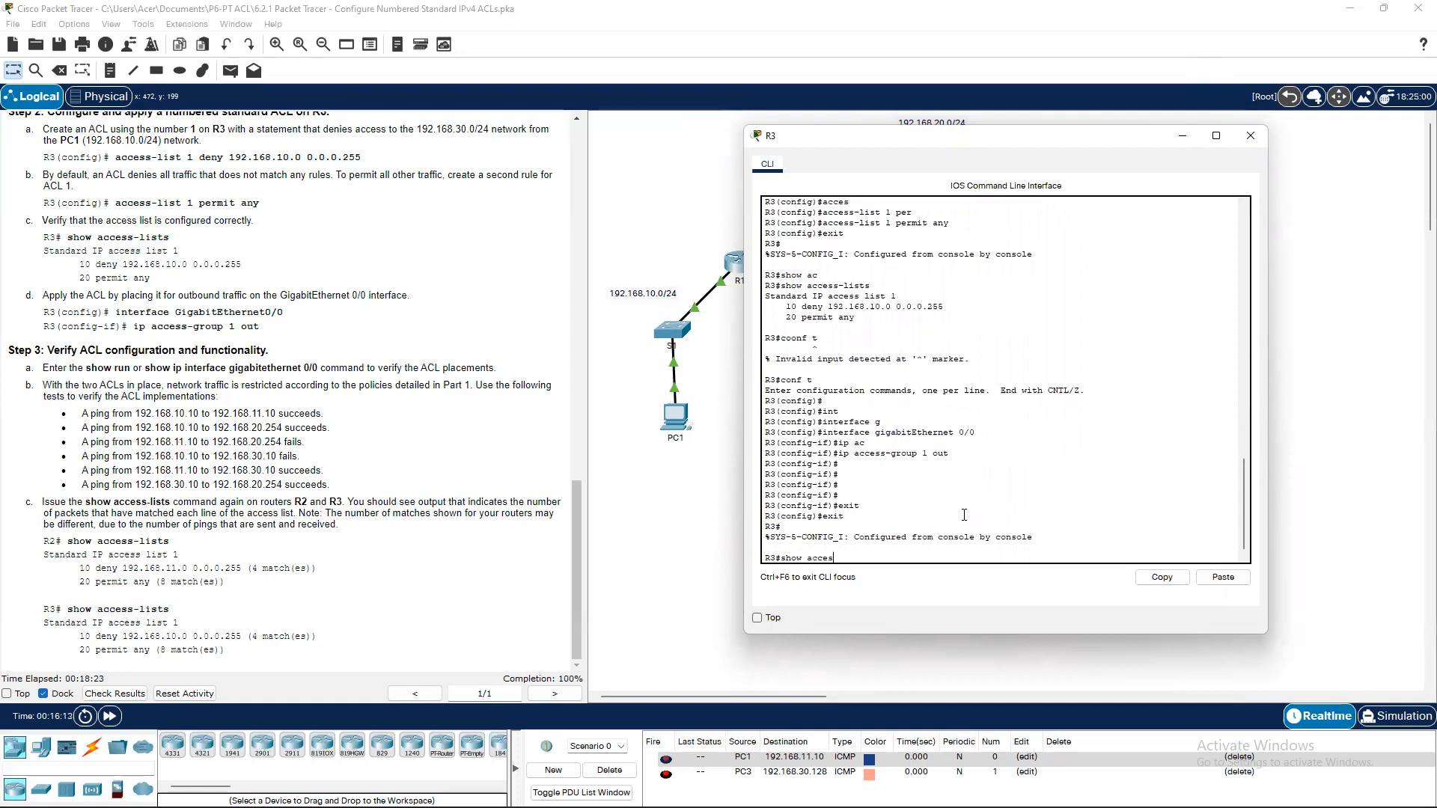
Run show access-list on R3, minimize the R3 window, and return to the beginning of the activity instructions.
{"action": "type", "text": "show access-list"}
{"action": "key", "text": "Return"}
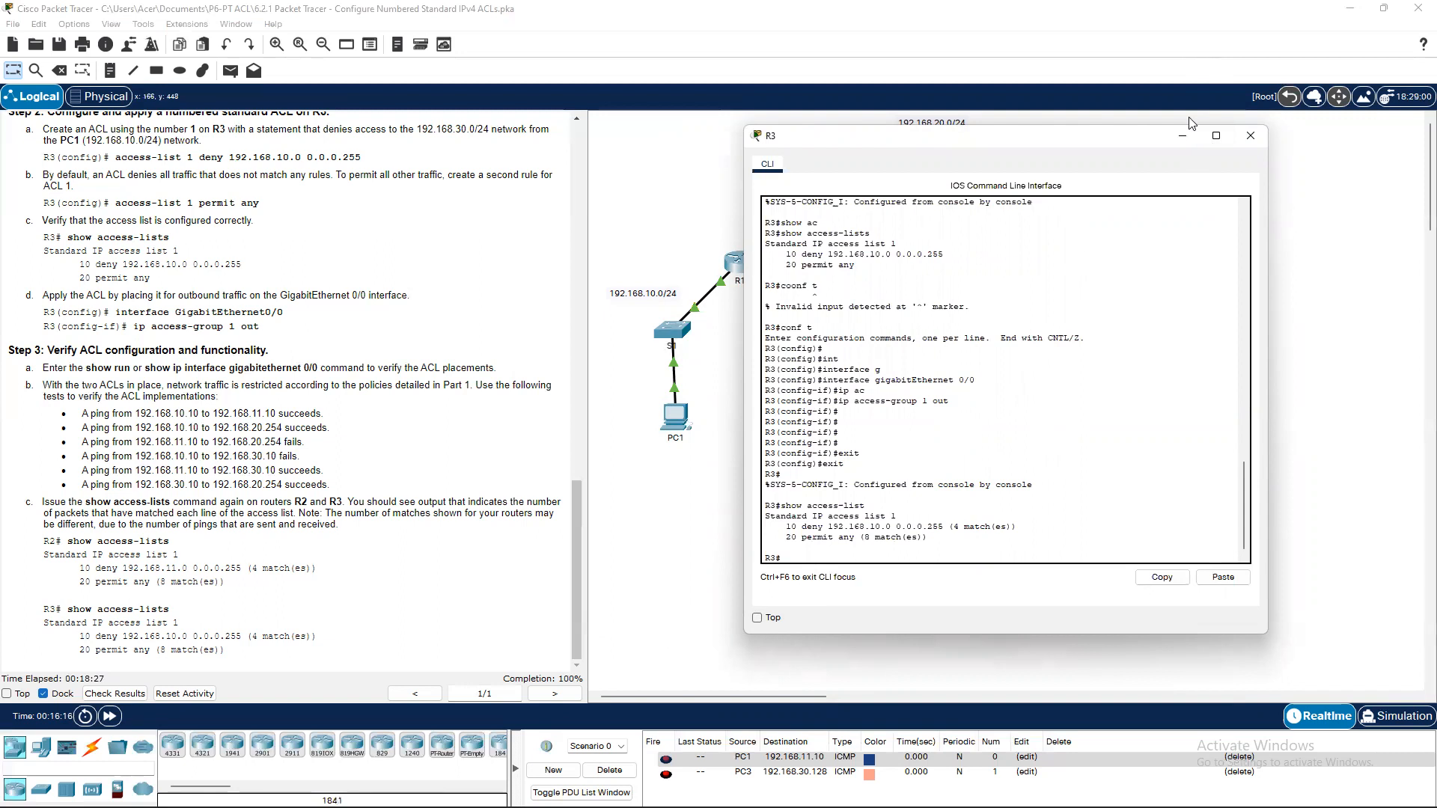
{"action": "left_click", "coordinate": [1183, 135]}
{"action": "scroll", "coordinate": [482, 363], "scroll_direction": "up", "scroll_amount": 15}
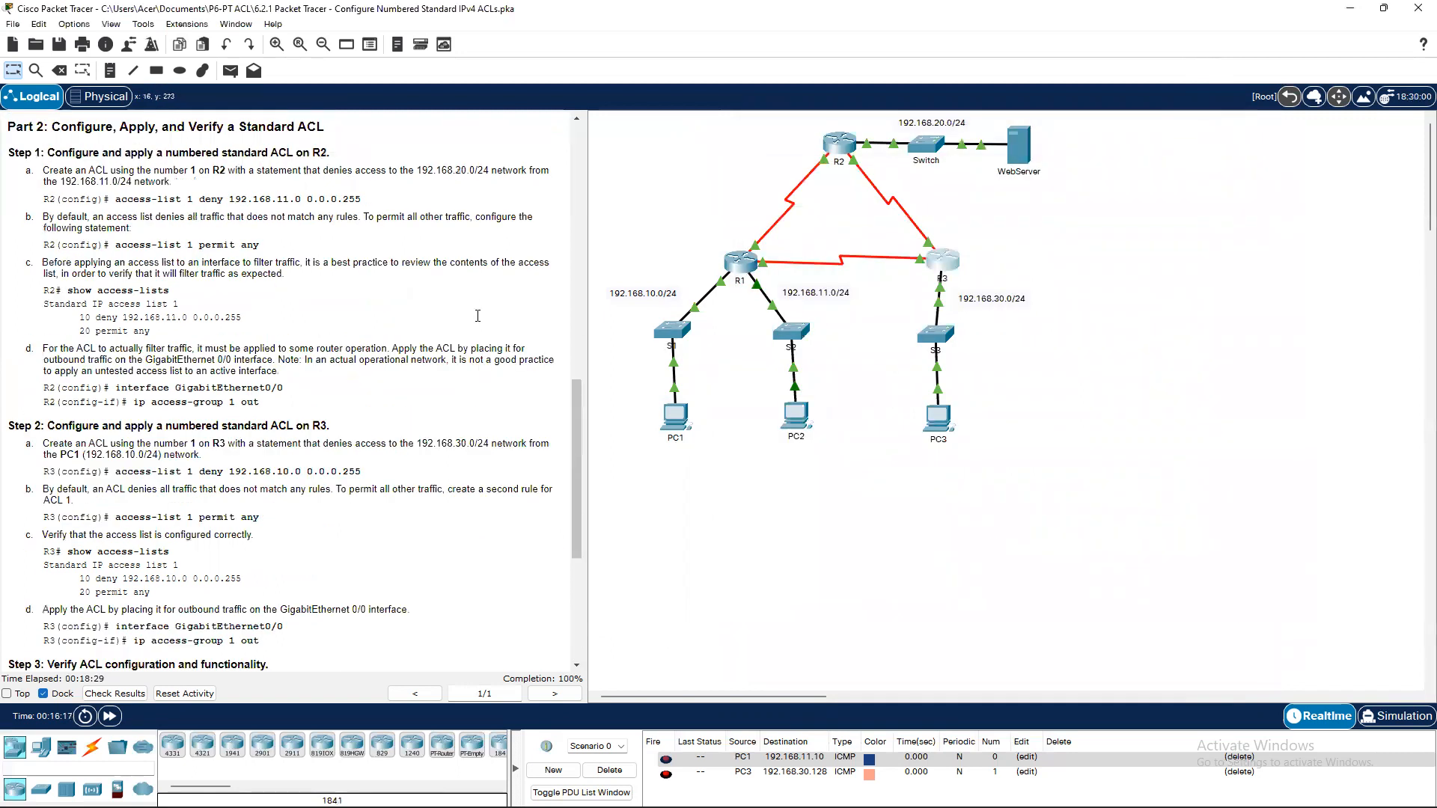
{"action": "scroll", "coordinate": [480, 362], "scroll_direction": "up", "scroll_amount": 4}
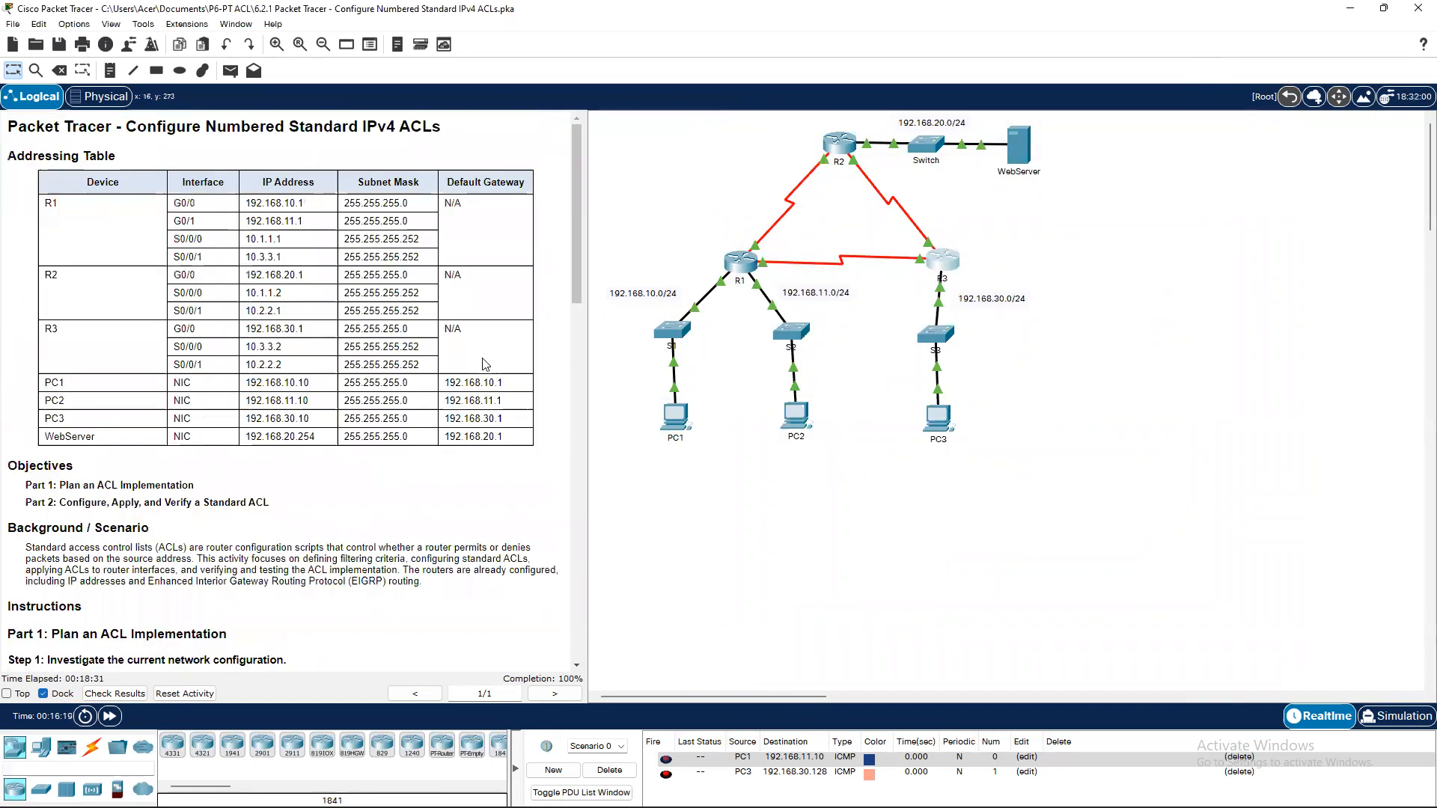